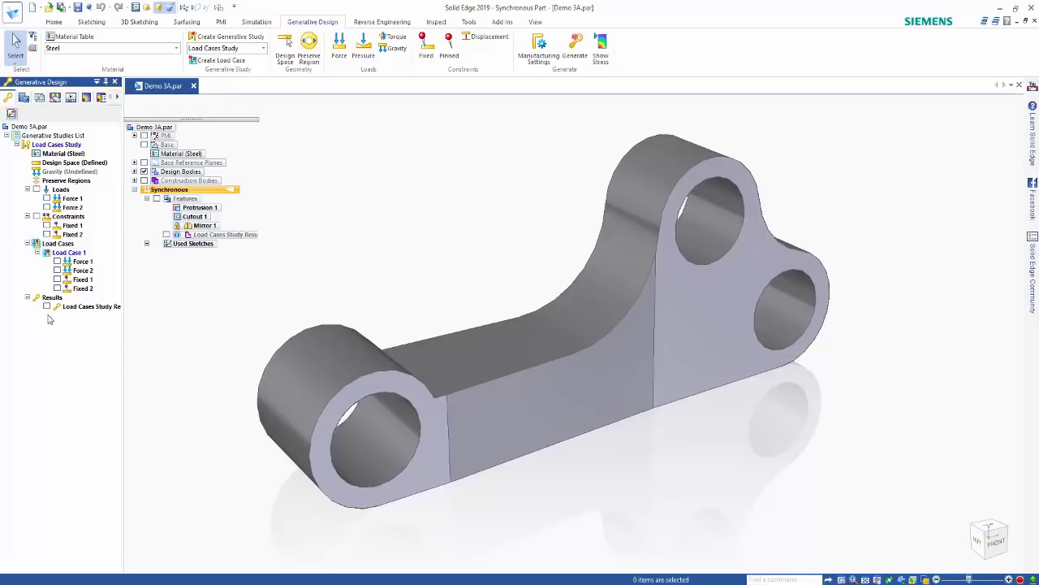
Show the generated construction body in place of the design bodies and display its stress results.
left_click(143, 181)
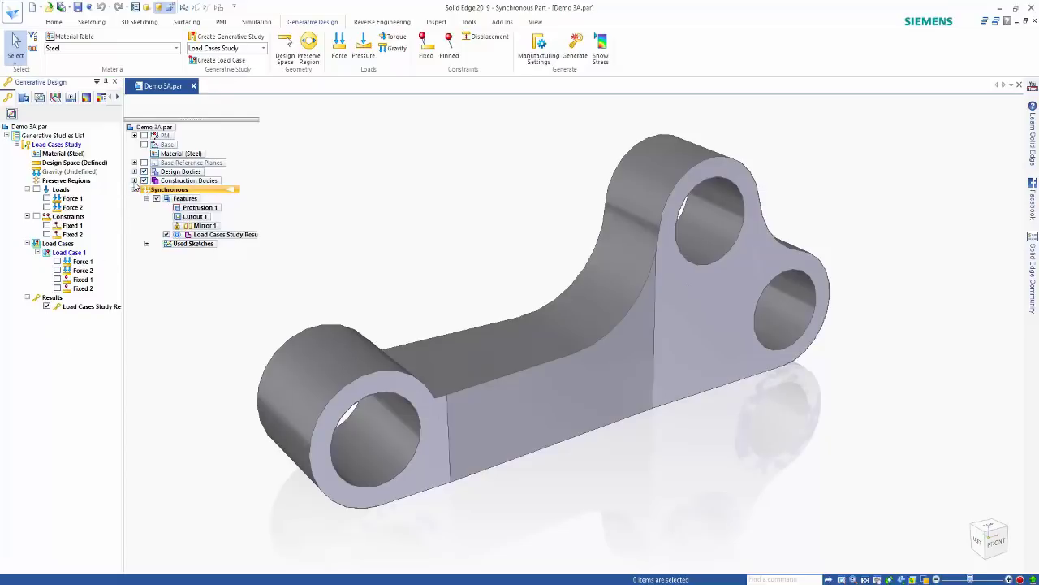
left_click(134, 181)
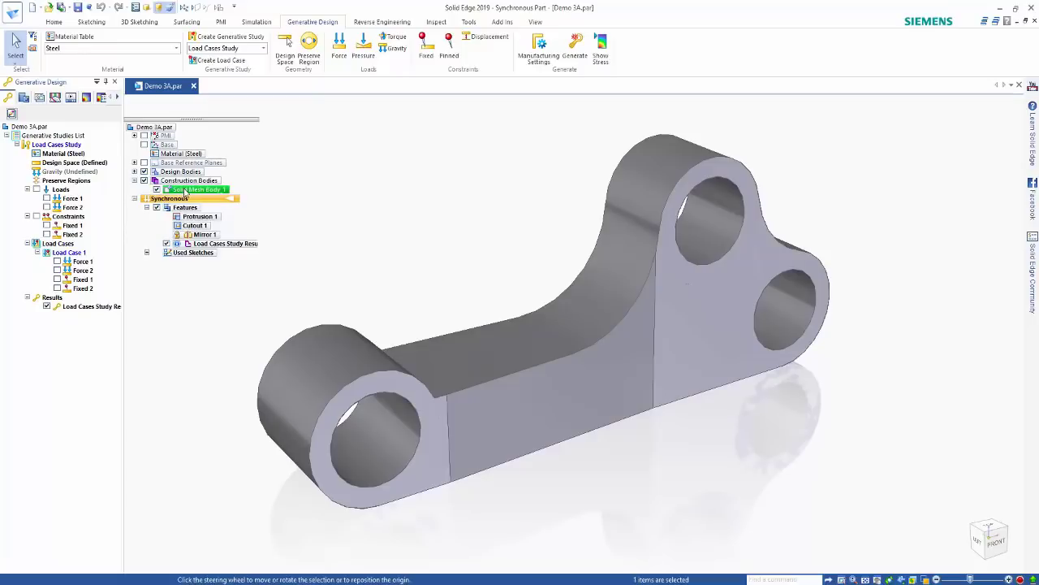
left_click(150, 172)
left_click(145, 171)
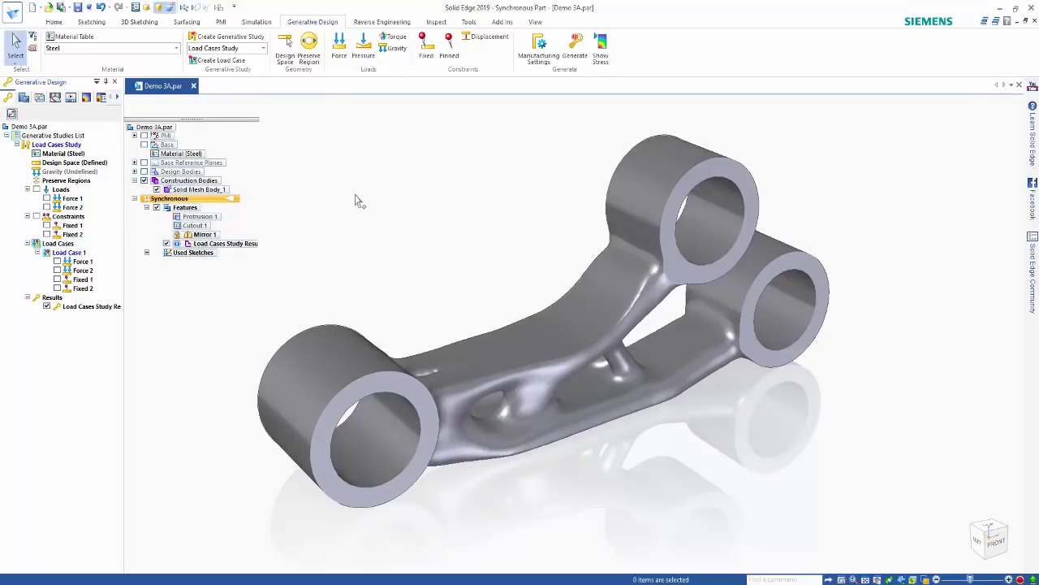
left_click(601, 48)
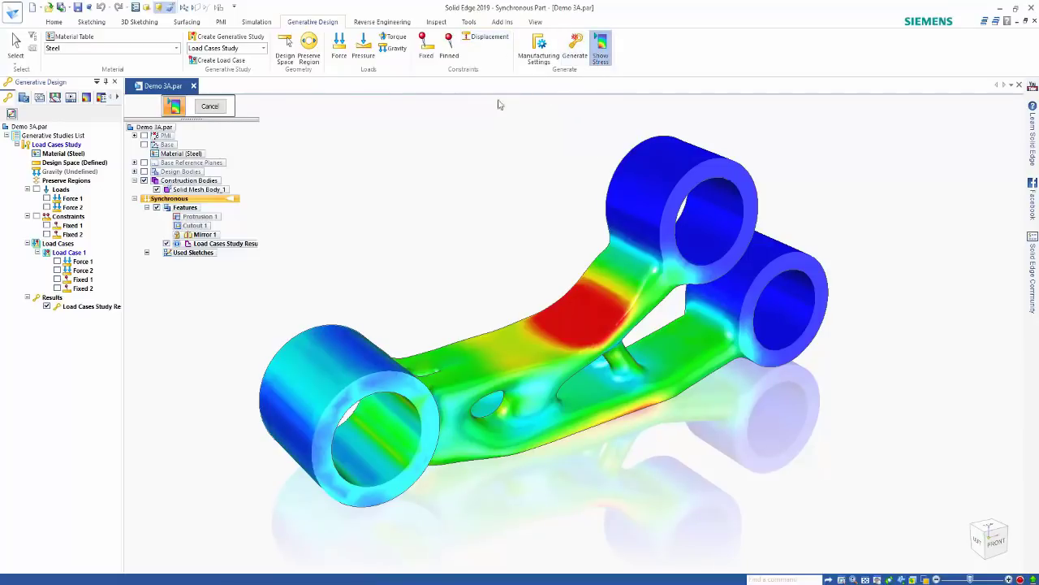
Create a second load case and assign Force 2 and Fixed 2 to it.
left_click(220, 61)
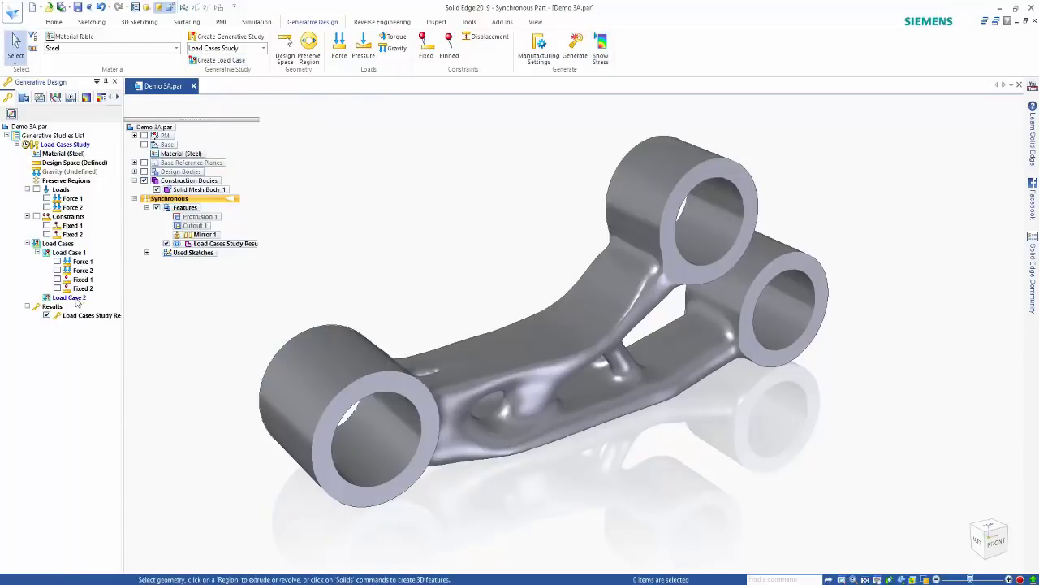
left_click(71, 300)
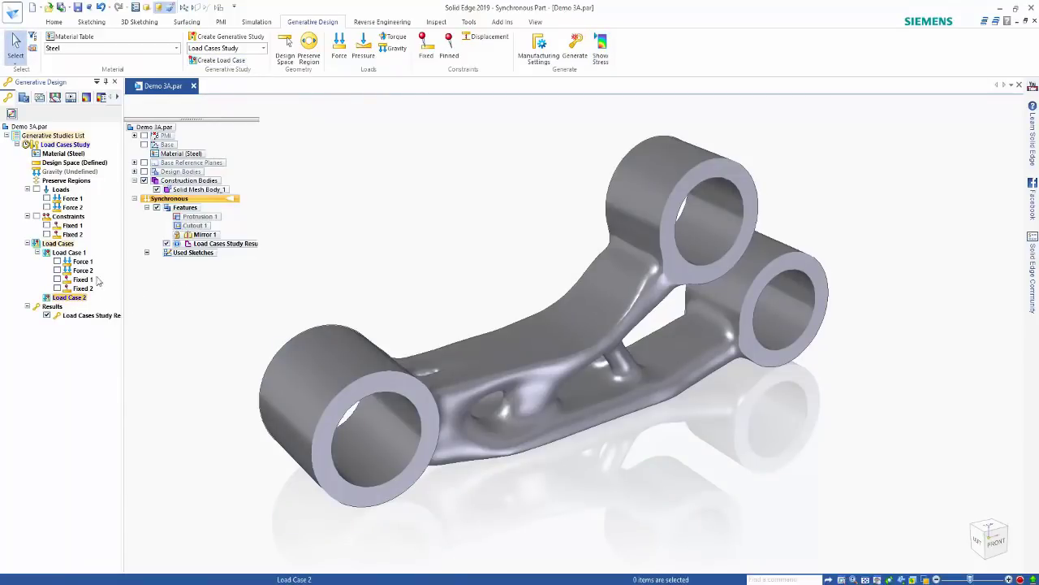
left_click_drag(80, 208, 75, 302)
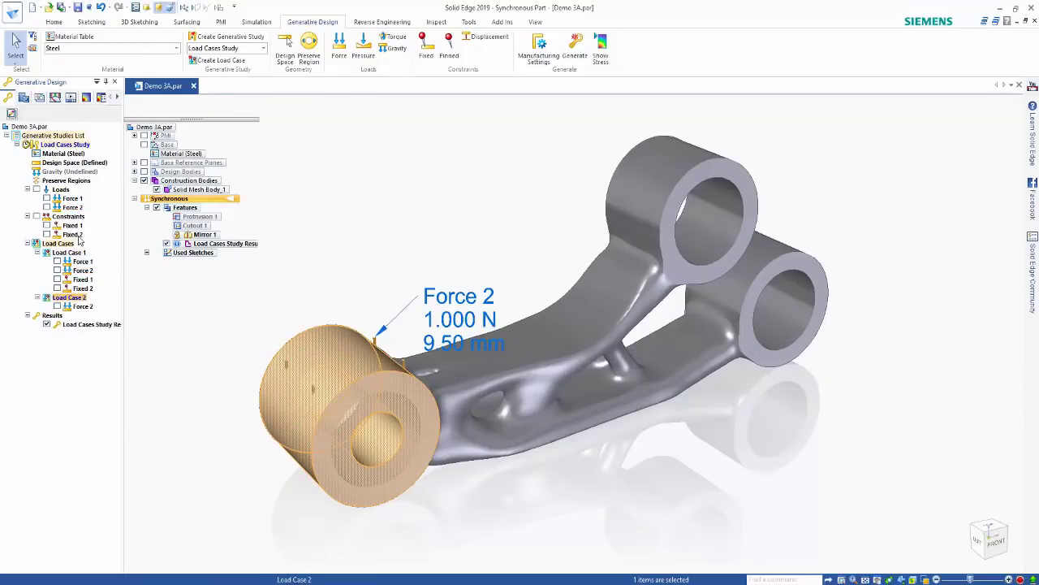
left_click_drag(75, 235, 73, 299)
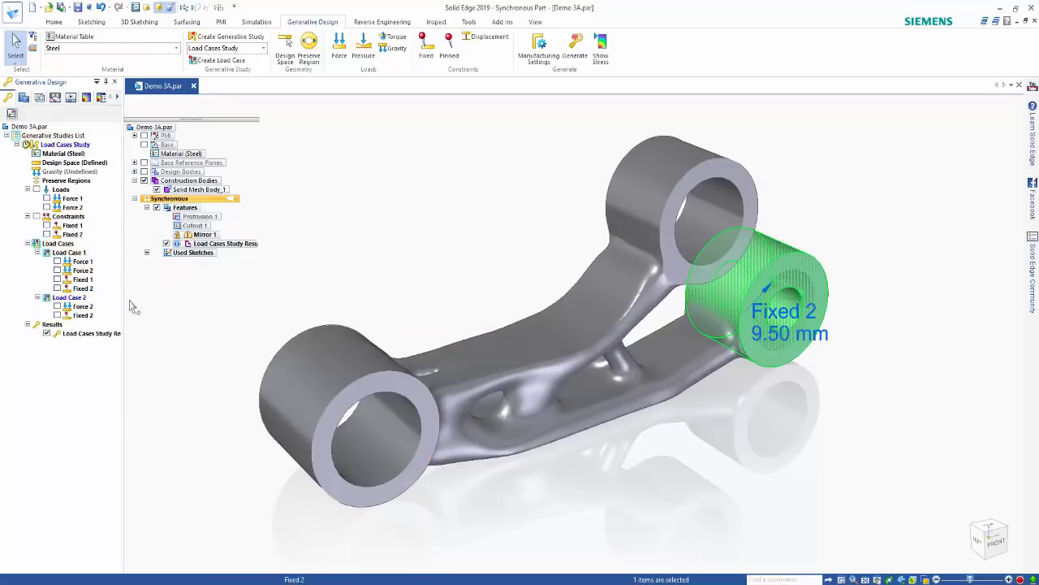
Remove Force 2 and Fixed 2 from Load Case 1, and review the remaining constraint of each load case.
left_click(84, 255)
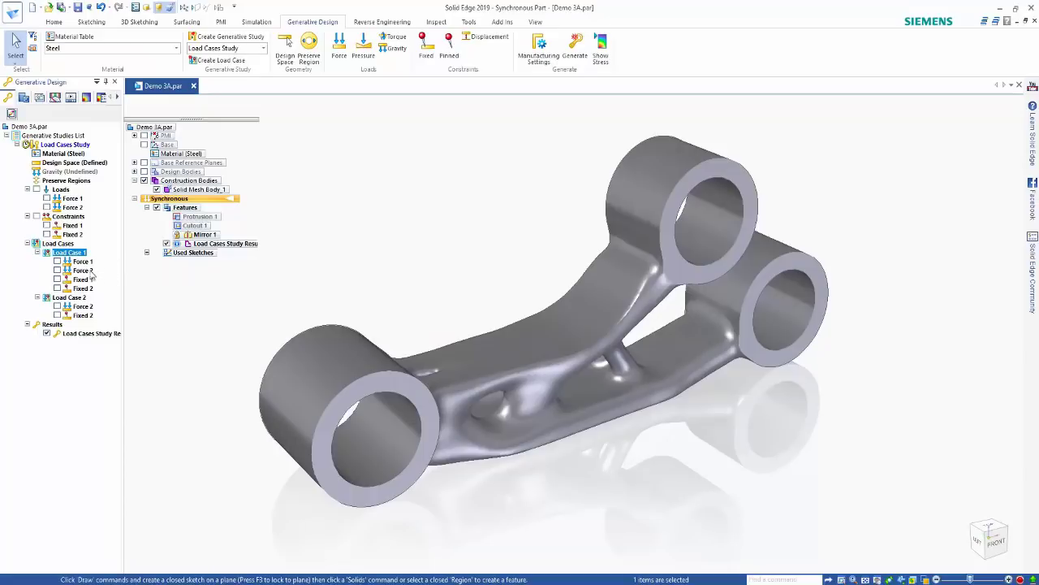
right_click(84, 271)
left_click(136, 277)
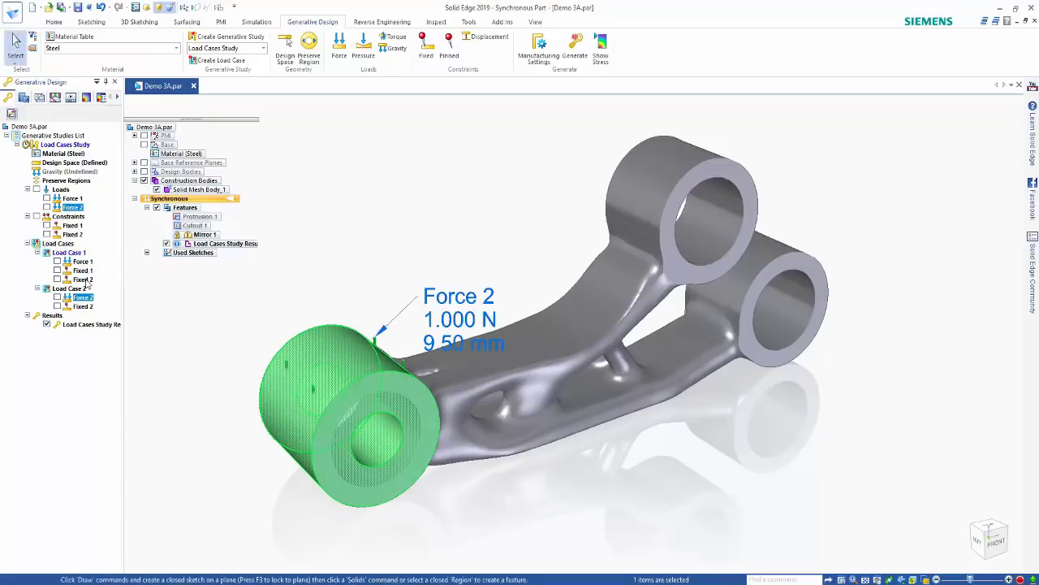
right_click(84, 280)
left_click(114, 287)
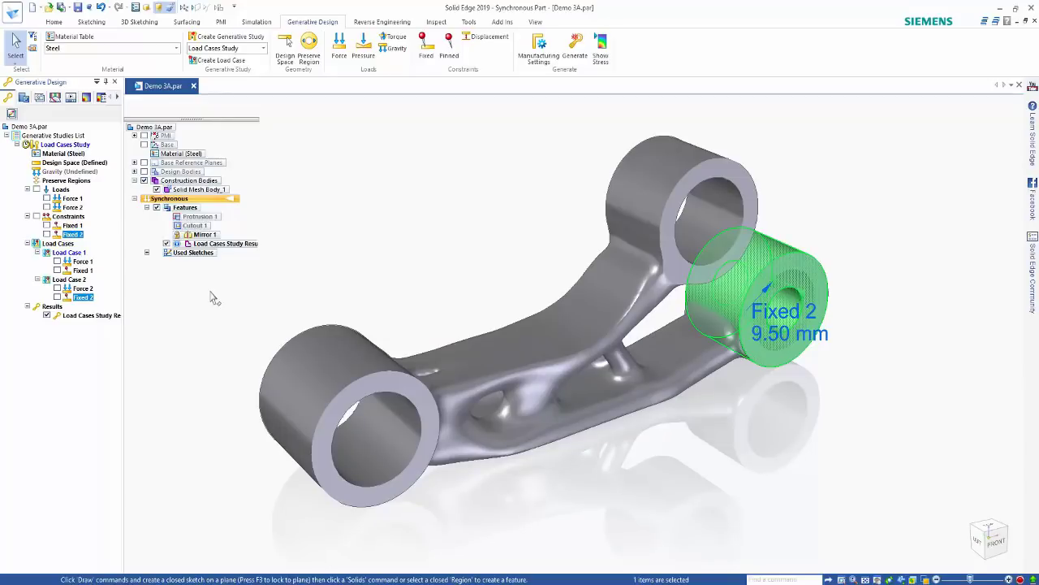
left_click(85, 270)
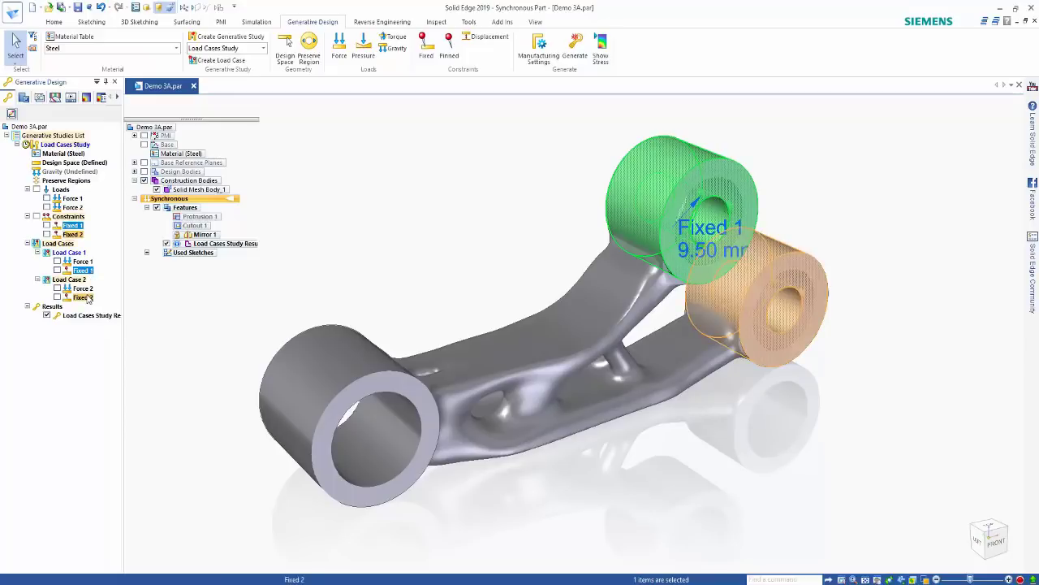
left_click(84, 297)
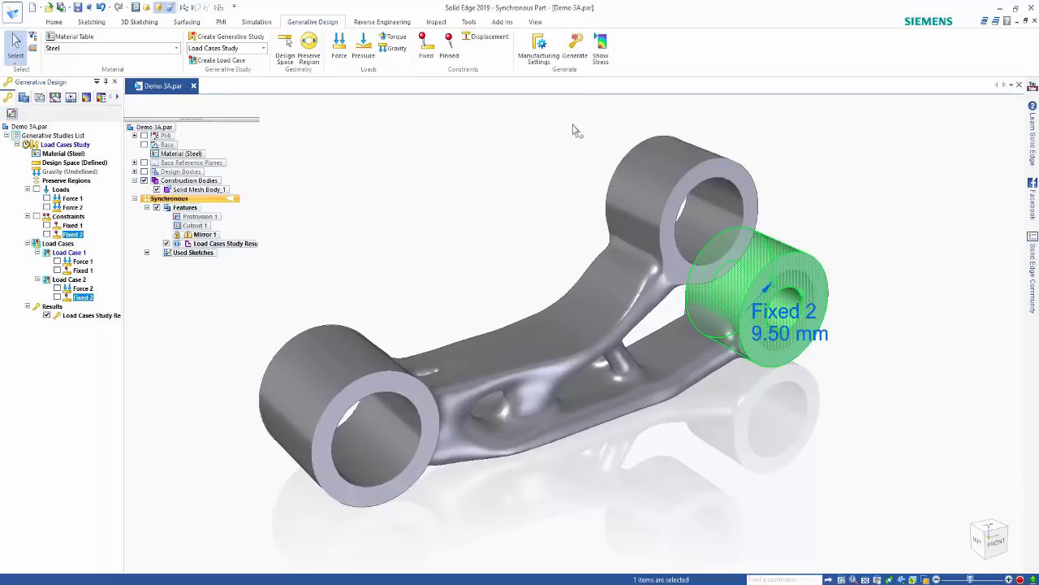
Generate the Load Cases Study with the two separate load cases.
left_click(580, 57)
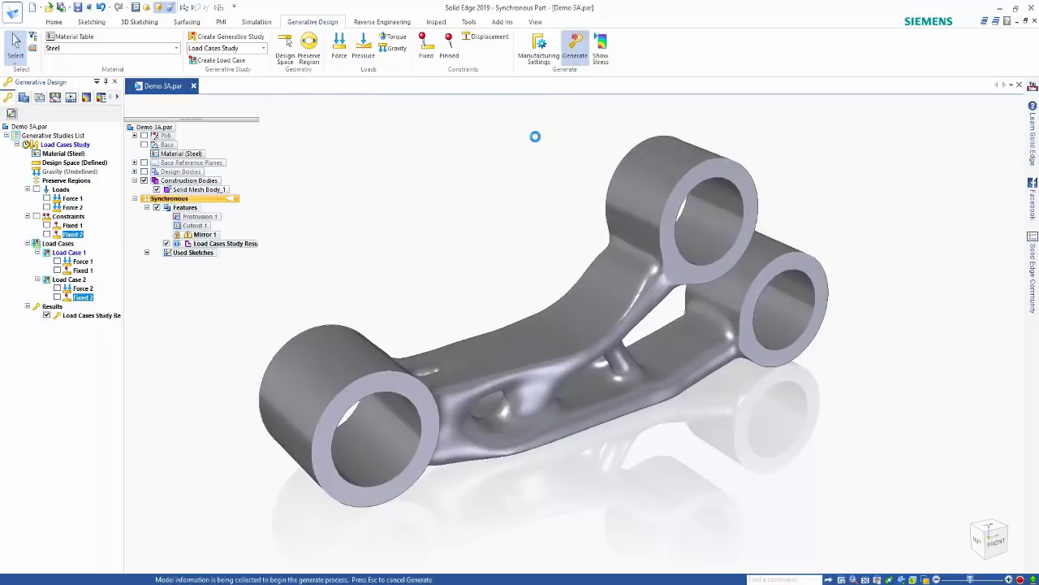
left_click(531, 406)
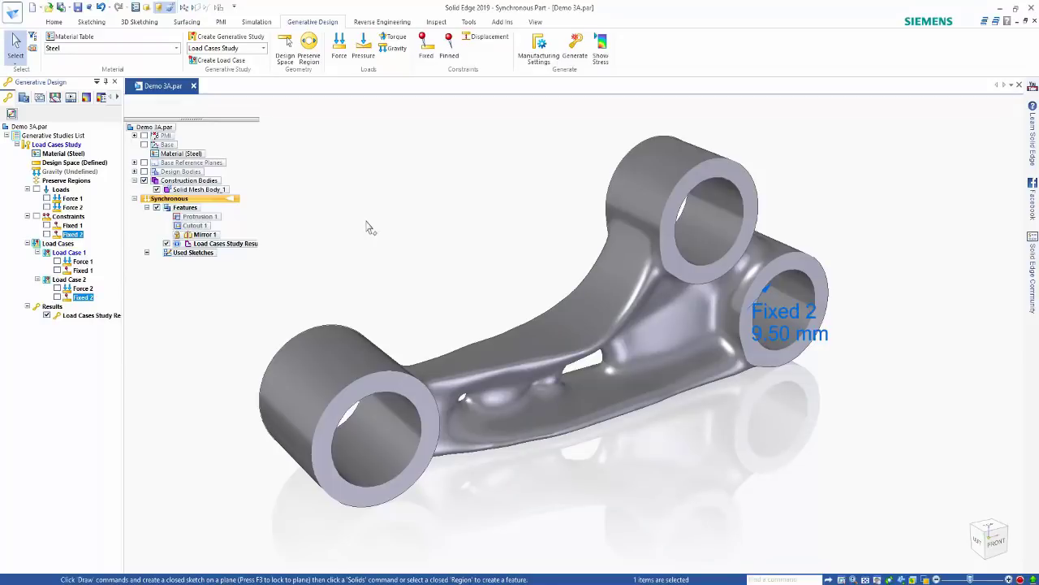
left_click(368, 224)
Display the stress on the regenerated bracket, examine it from several angles, and close the stress display.
middle_click_drag(367, 225, 395, 227)
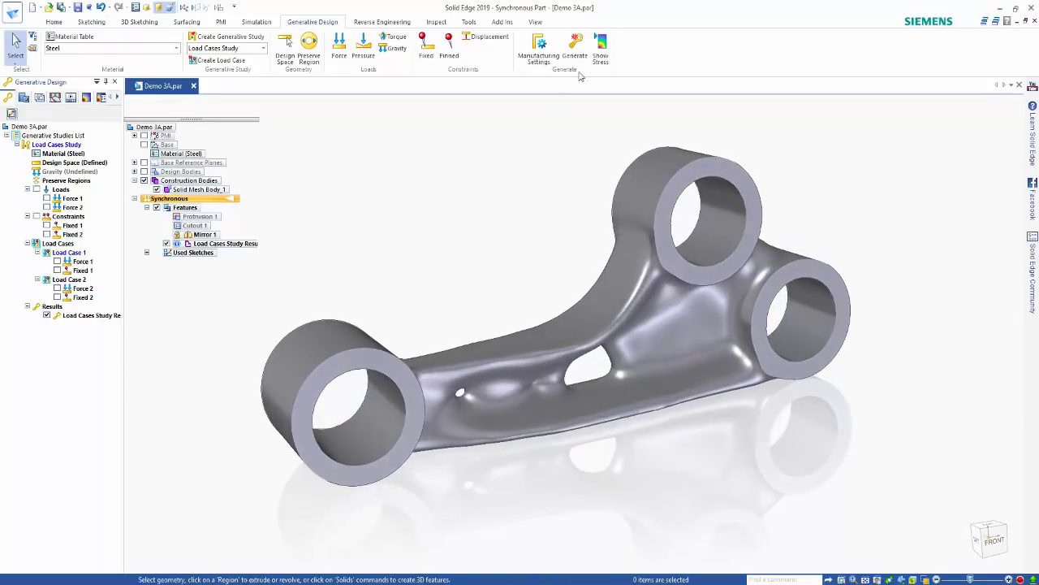
left_click(601, 49)
mouse_move(763, 282)
middle_mouse_down()
mouse_move(719, 313)
mouse_move(749, 276)
middle_mouse_up()
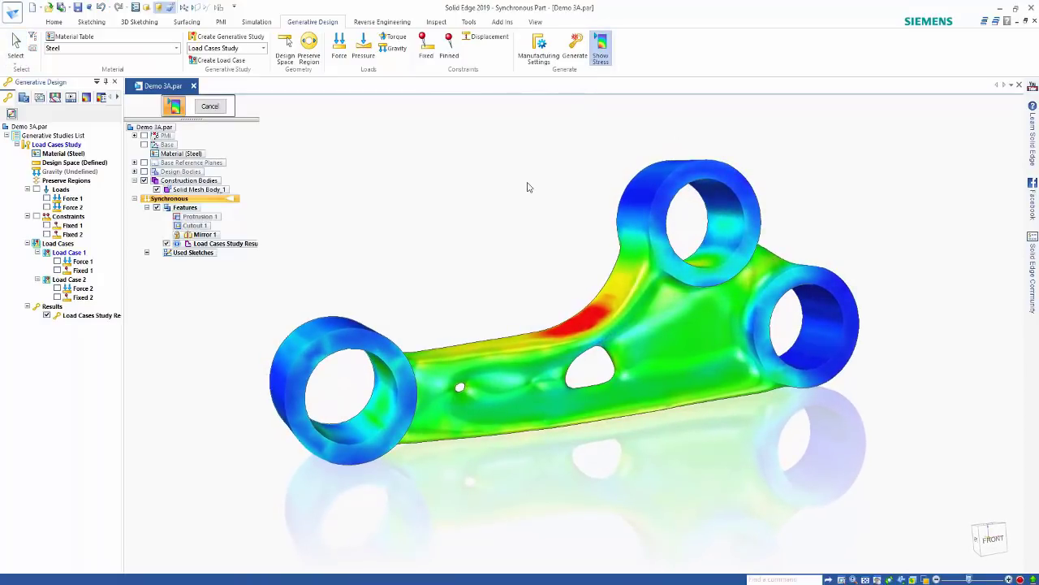
middle_click_drag(527, 186, 495, 262)
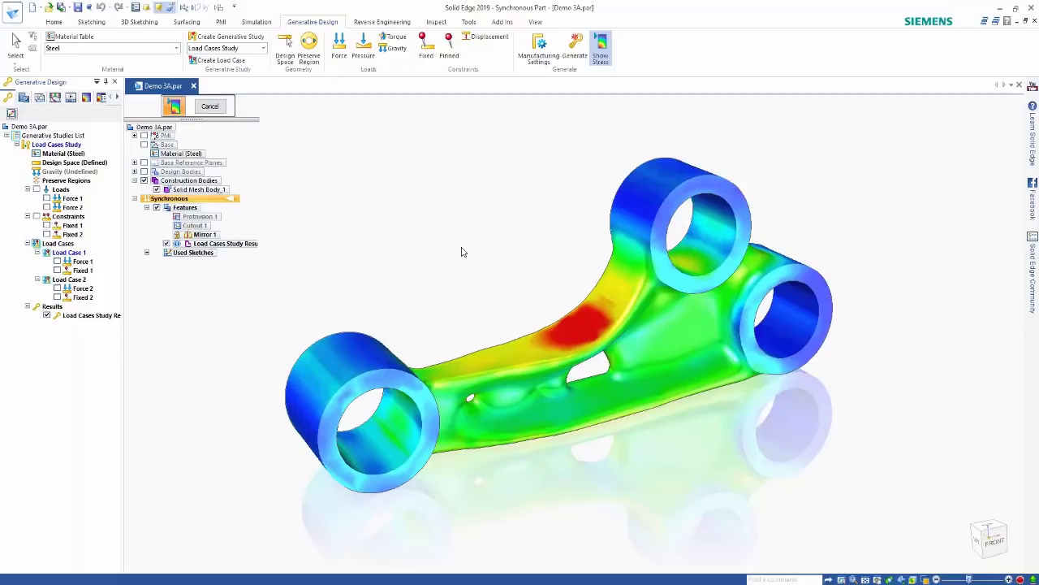
left_click(209, 106)
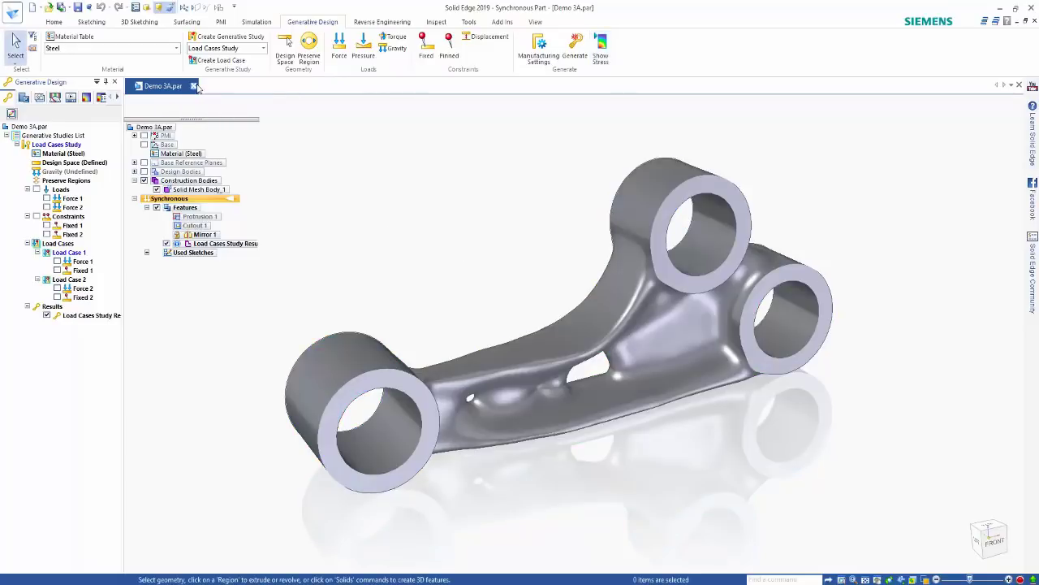
Close the Demo 3A.par document.
key("ctrl+F4")
left_click(529, 341)
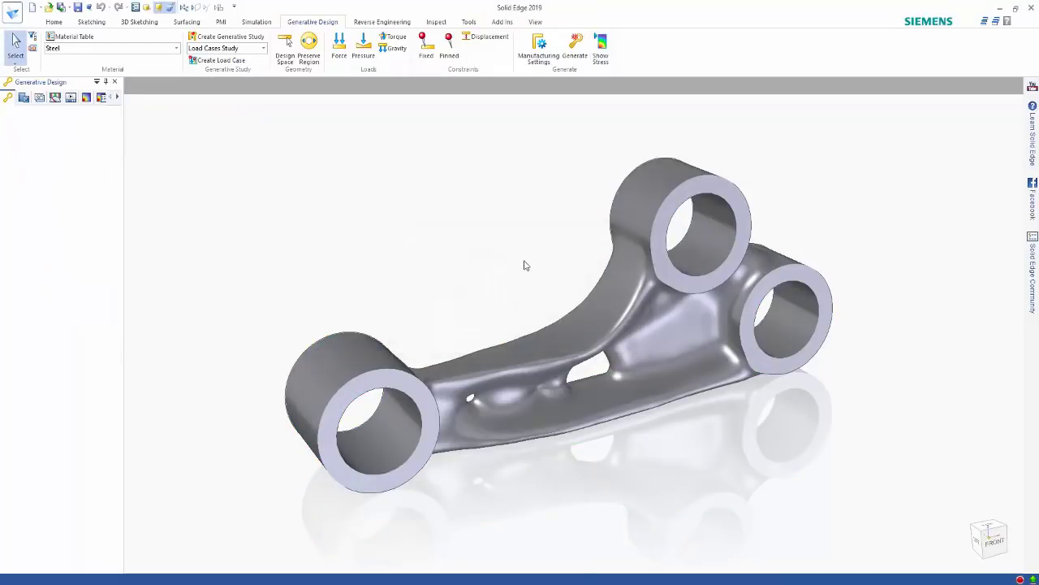
left_click(13, 12)
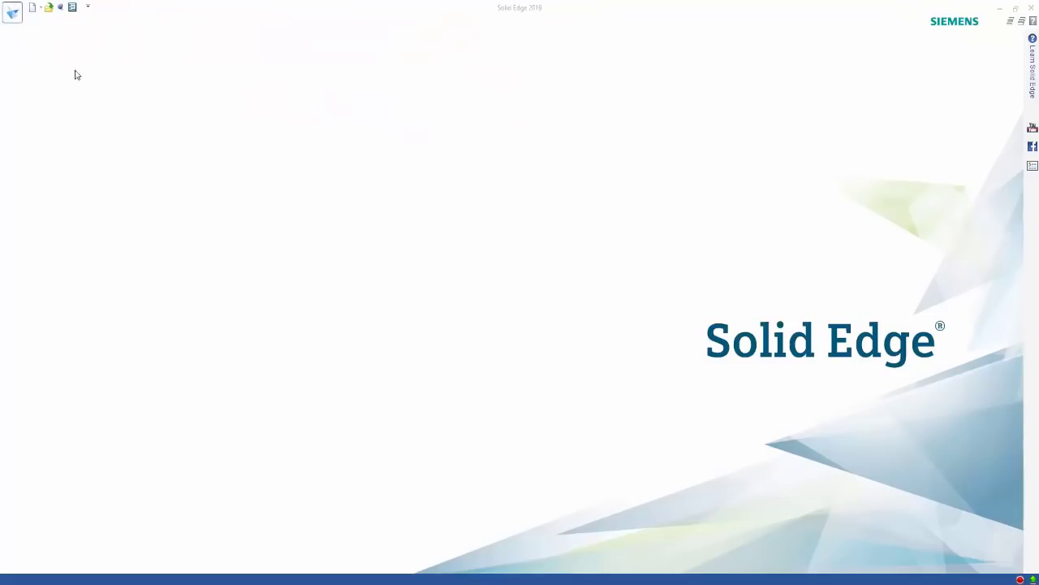
Open Demo 3B.par from the Demo 3-Generative Design folder.
left_click(50, 10)
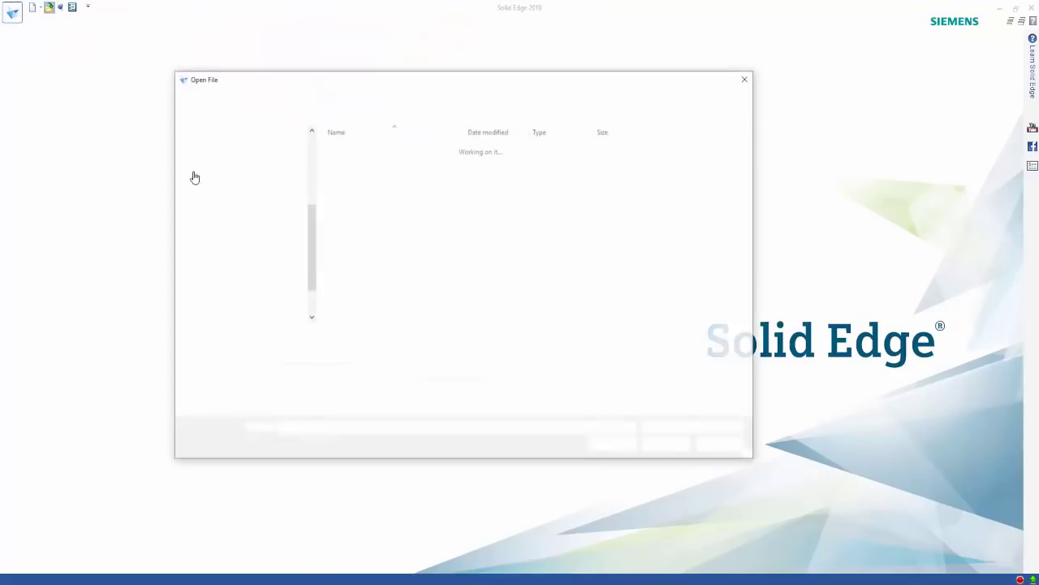
left_click(357, 148)
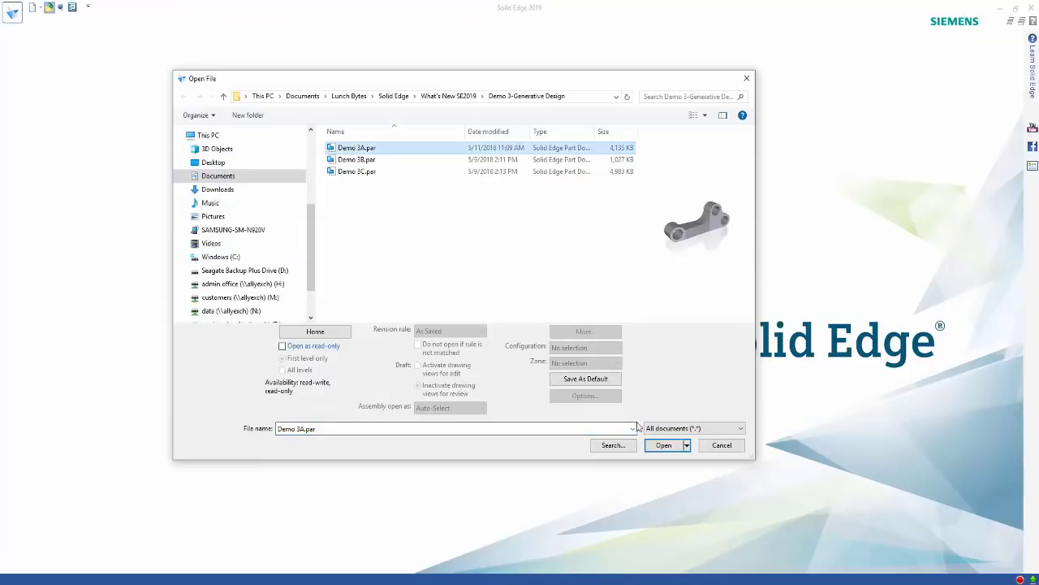
left_click(456, 160)
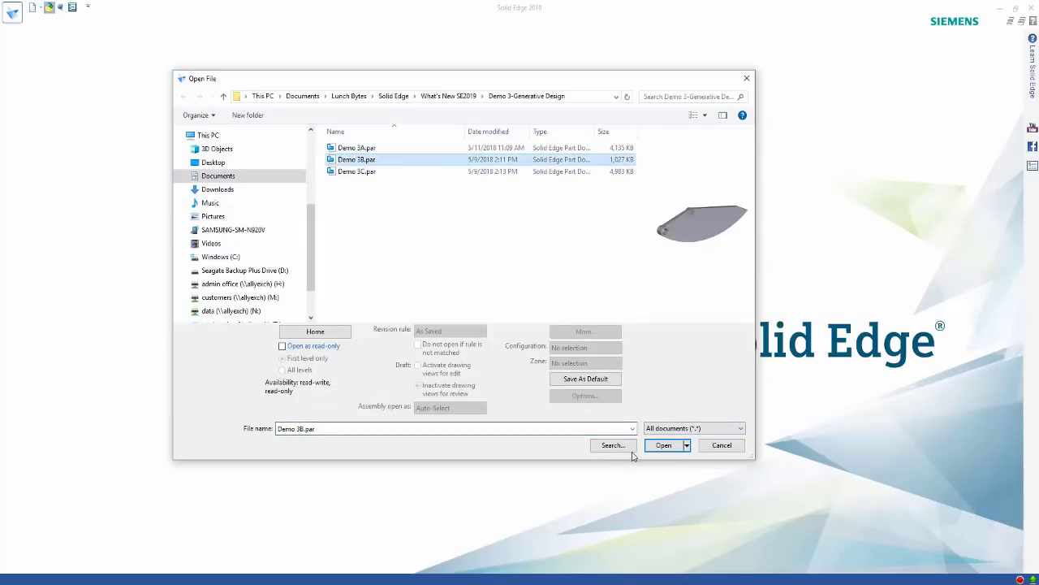
left_click(663, 445)
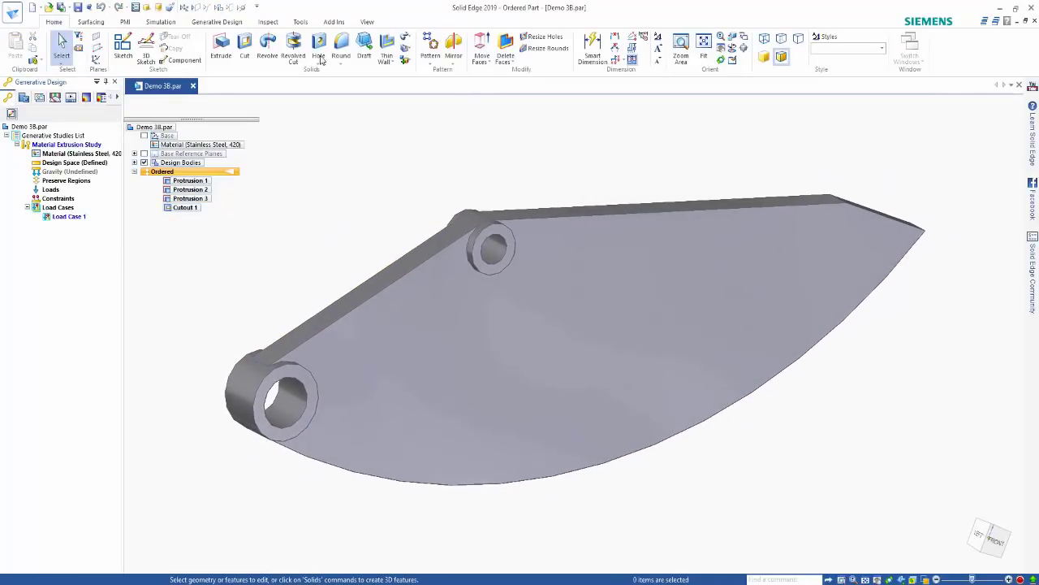
Apply a force load to the short end face at the plate's pointed tip, directed into the part.
left_click(227, 23)
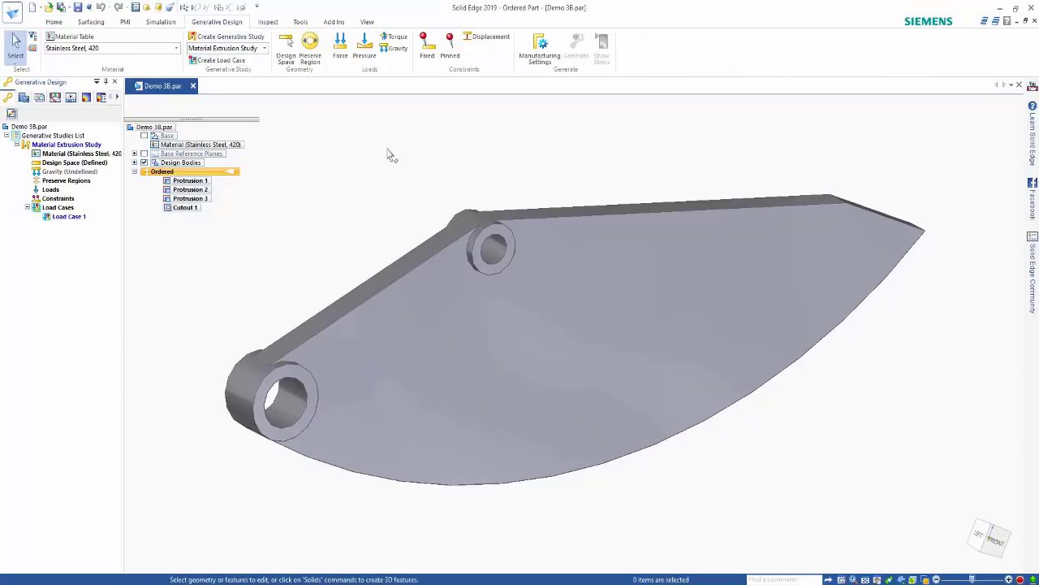
left_click(339, 57)
middle_click_drag(726, 132, 882, 173)
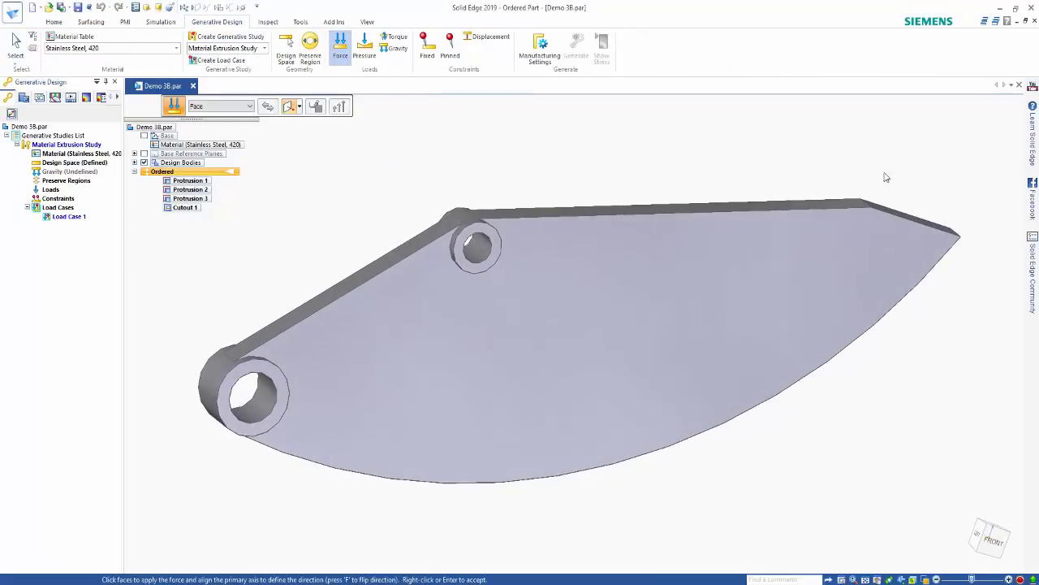
left_click(902, 215)
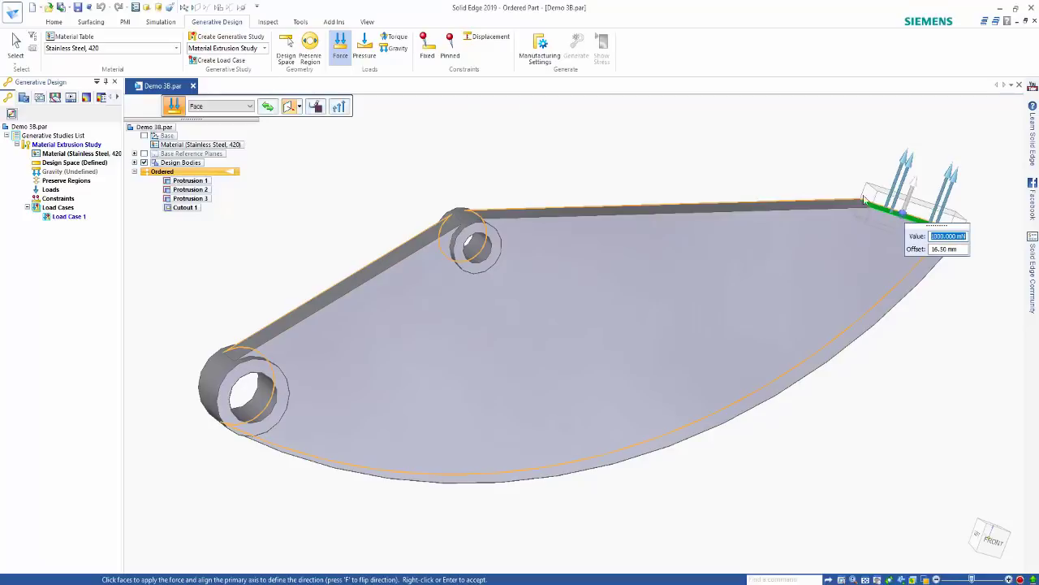
right_click(543, 158)
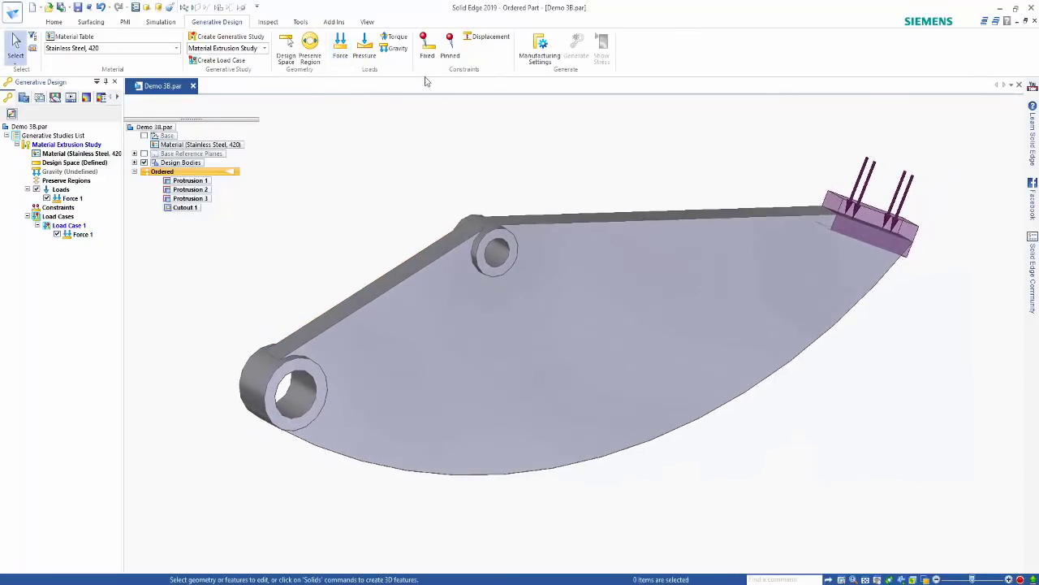
Apply fixed constraints to the faces of the small upper hole and the larger hole at the plate's lower end.
left_click(422, 53)
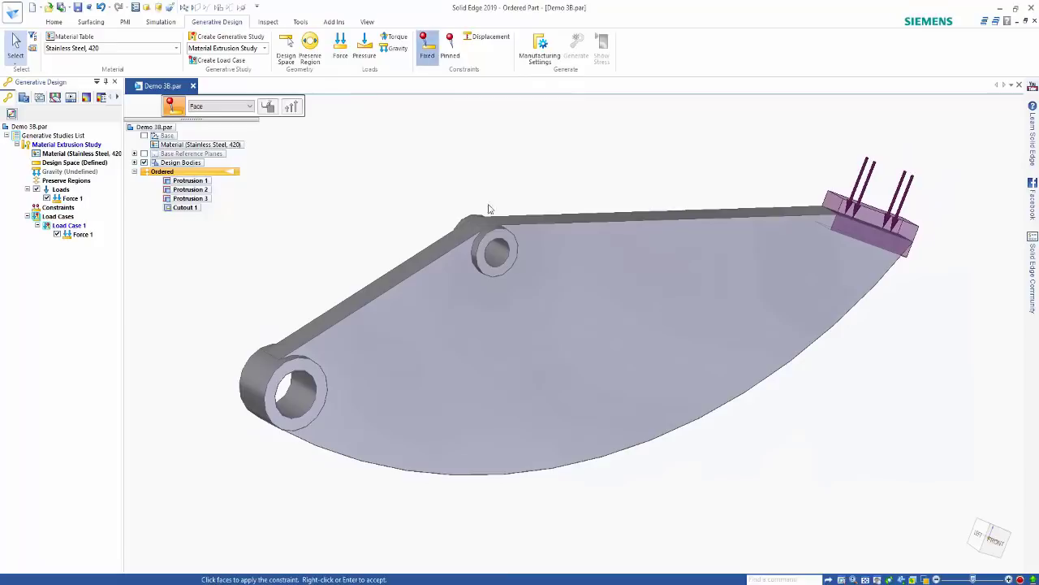
left_click(493, 251)
right_click(452, 171)
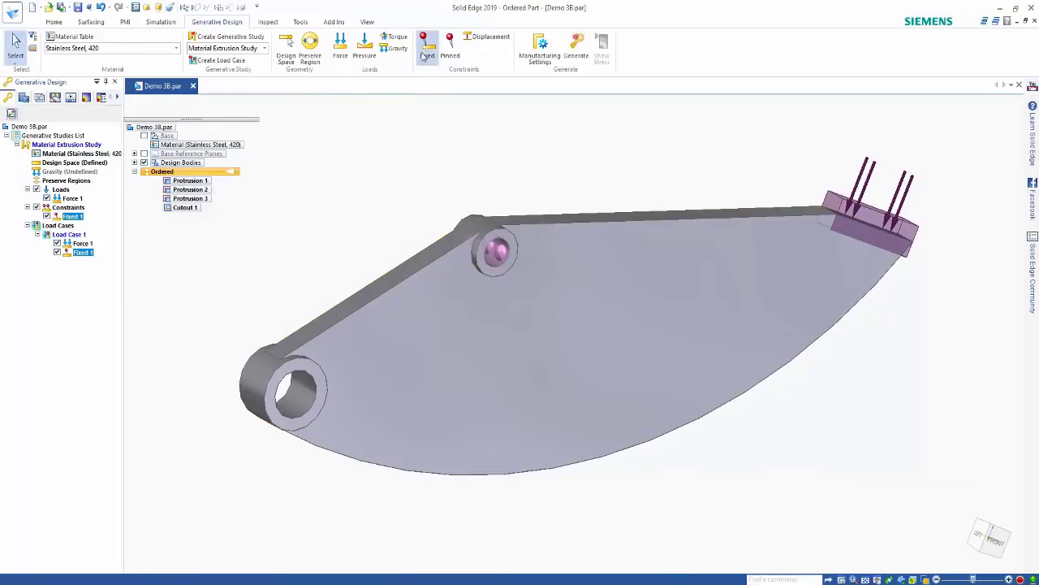
left_click(281, 377)
right_click(333, 216)
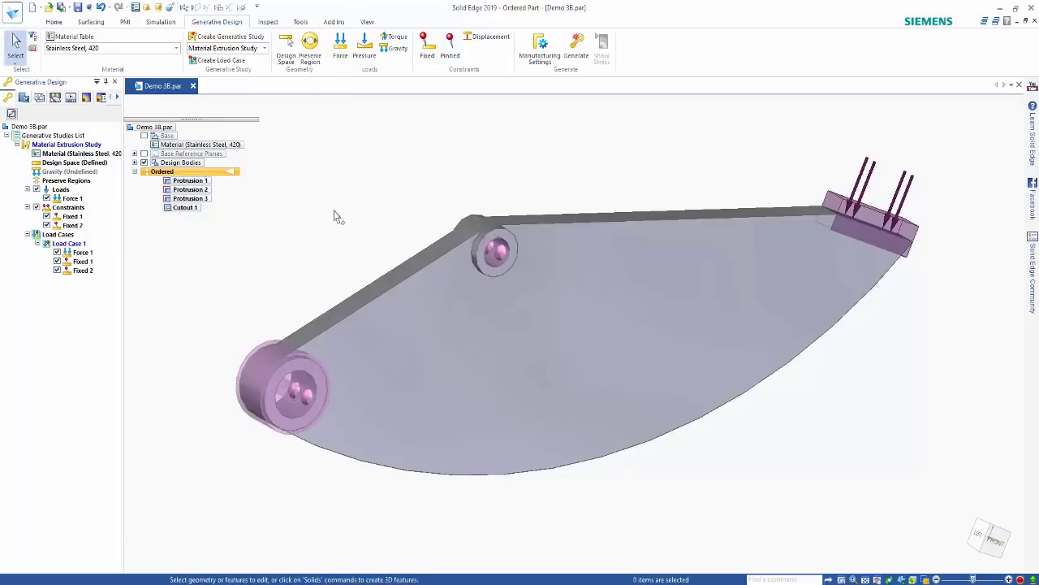
Set the material extrusion and overhang prevention axes to Y in the manufacturing settings, and show the base coordinate system.
left_click(539, 57)
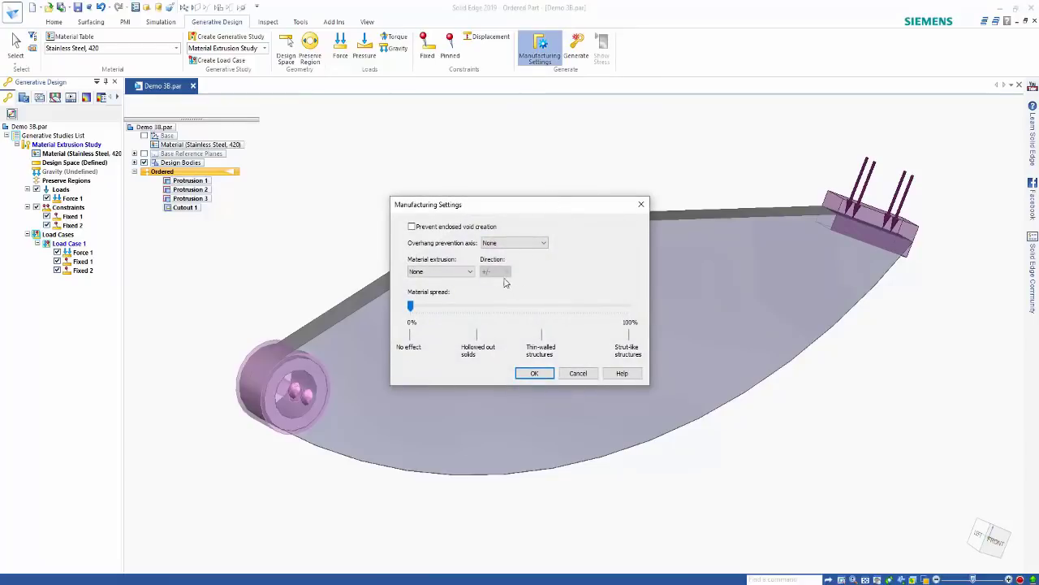
left_click(470, 273)
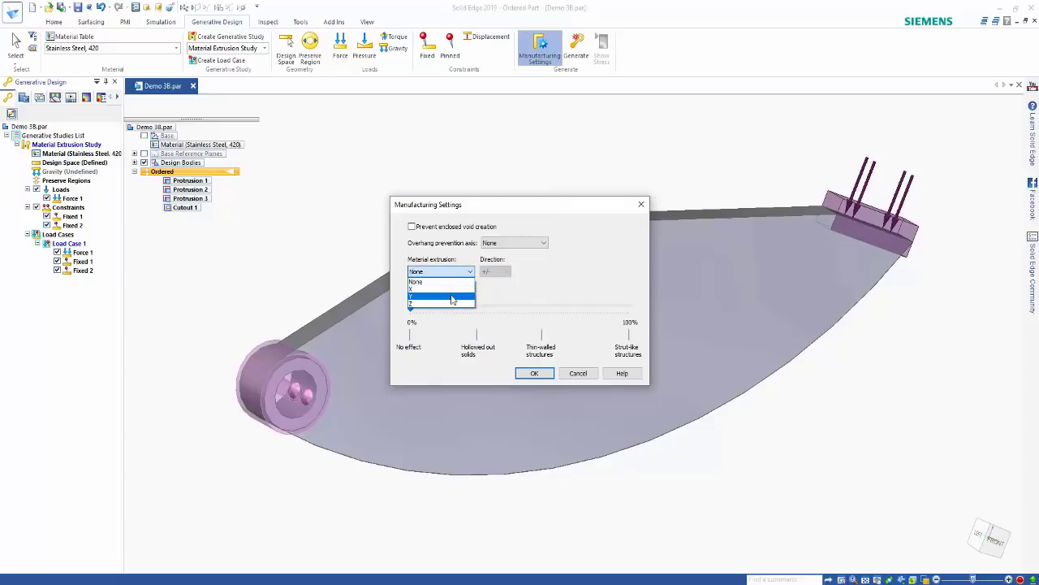
left_click(453, 298)
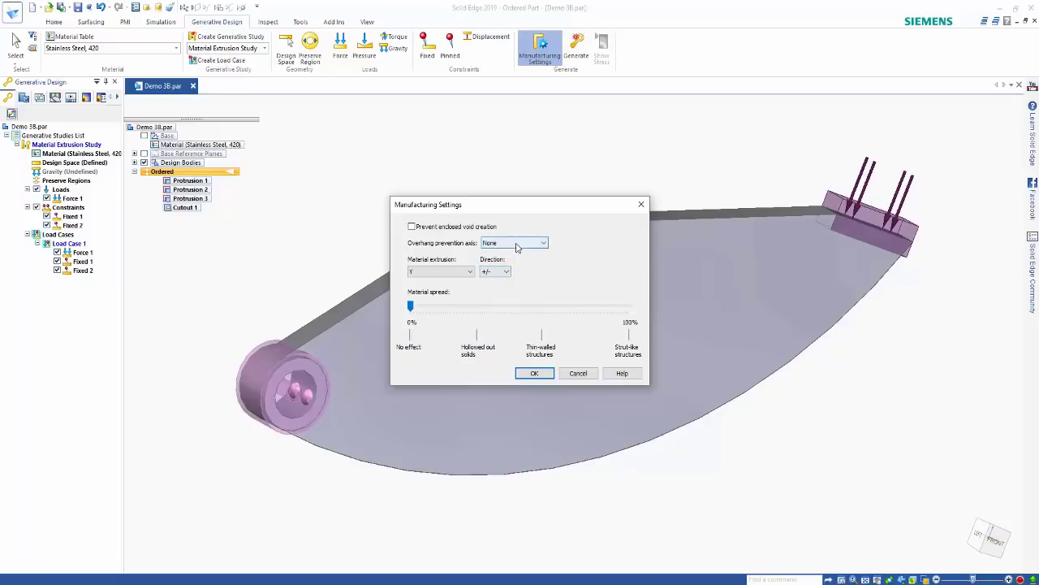
left_click(517, 243)
left_click(512, 269)
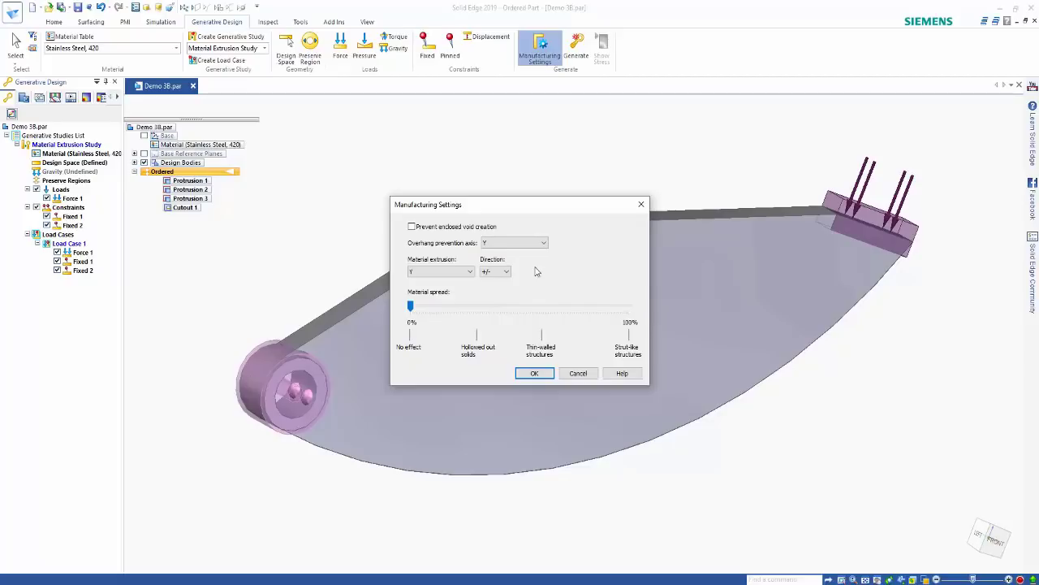
left_click(535, 373)
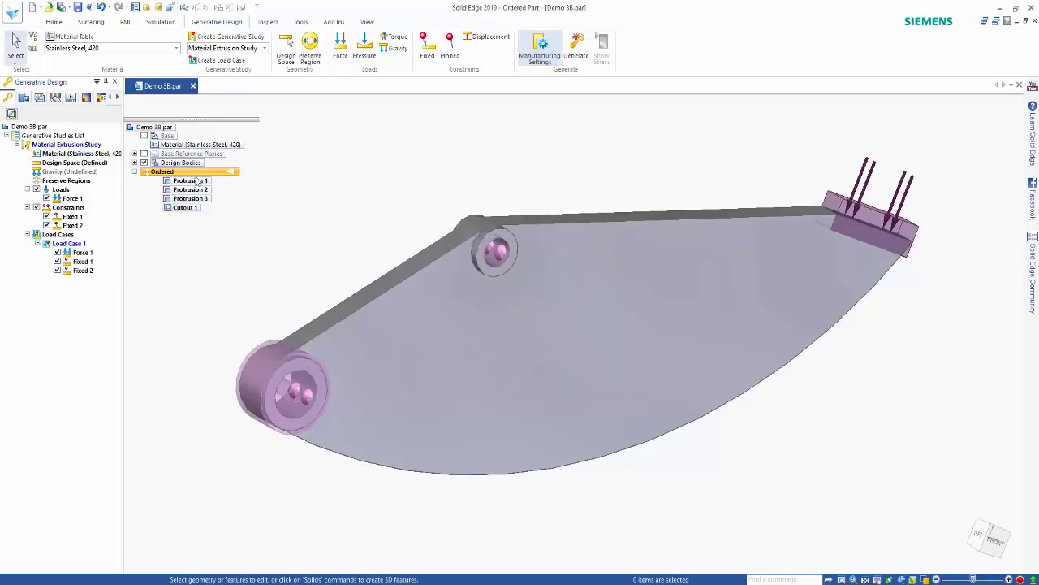
left_click(143, 136)
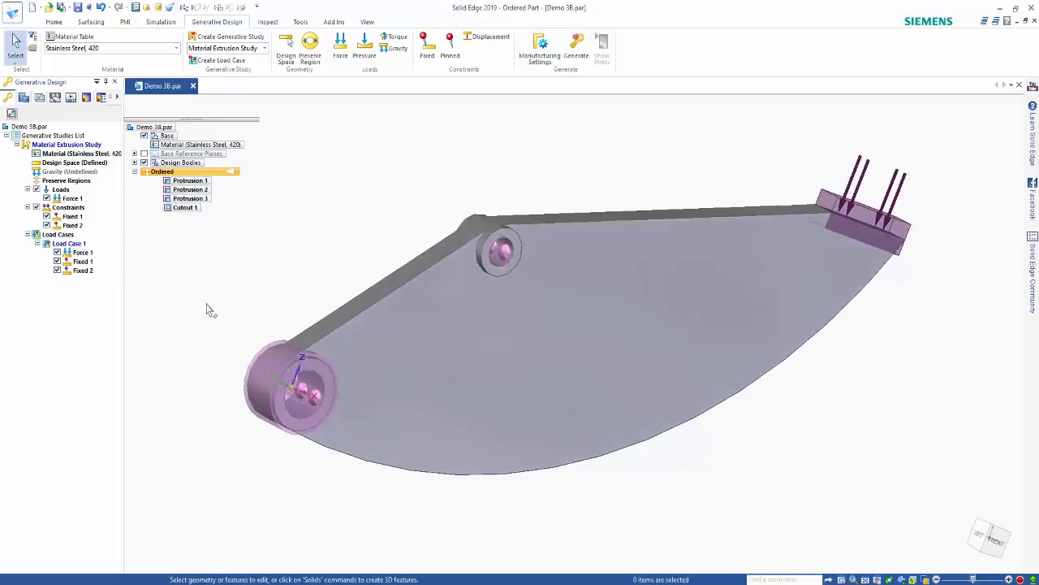
middle_click_drag(208, 310, 371, 417)
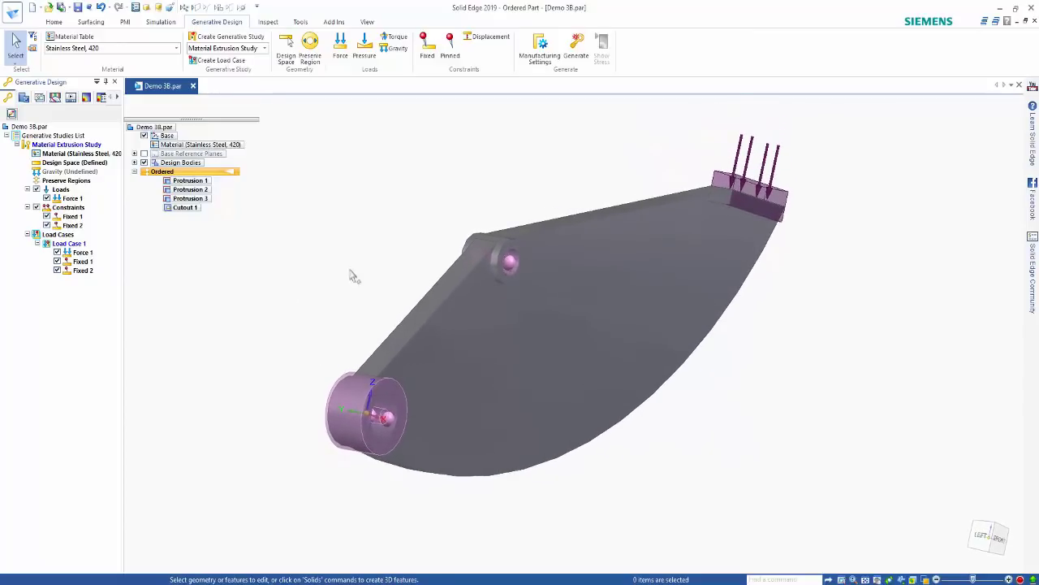
Generate the material extrusion study with slightly higher study quality and a 19.033 kg target mass, and inspect the resulting shape.
left_click(579, 57)
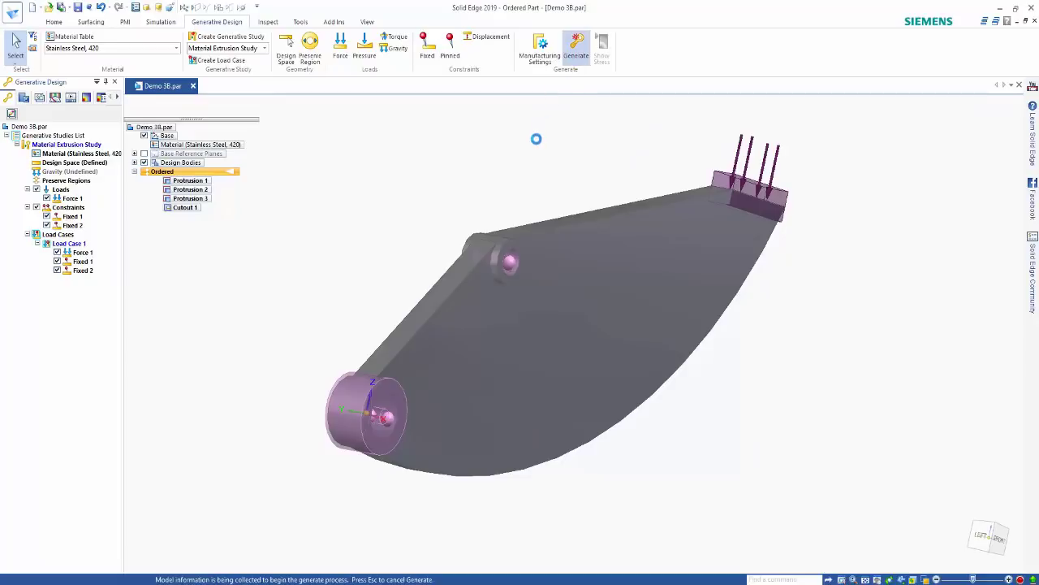
left_click_drag(417, 205, 421, 207)
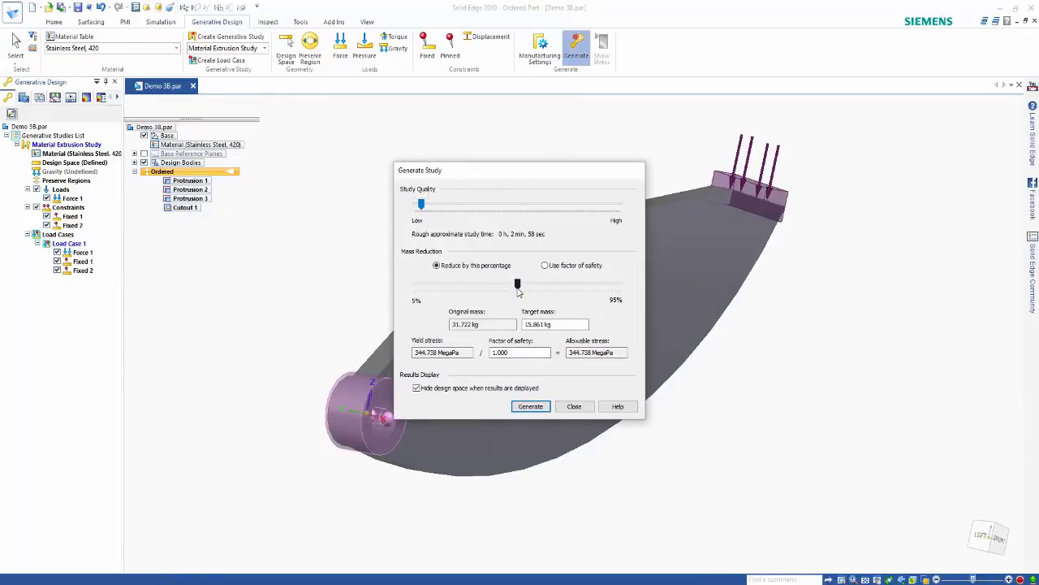
left_click_drag(518, 285, 497, 288)
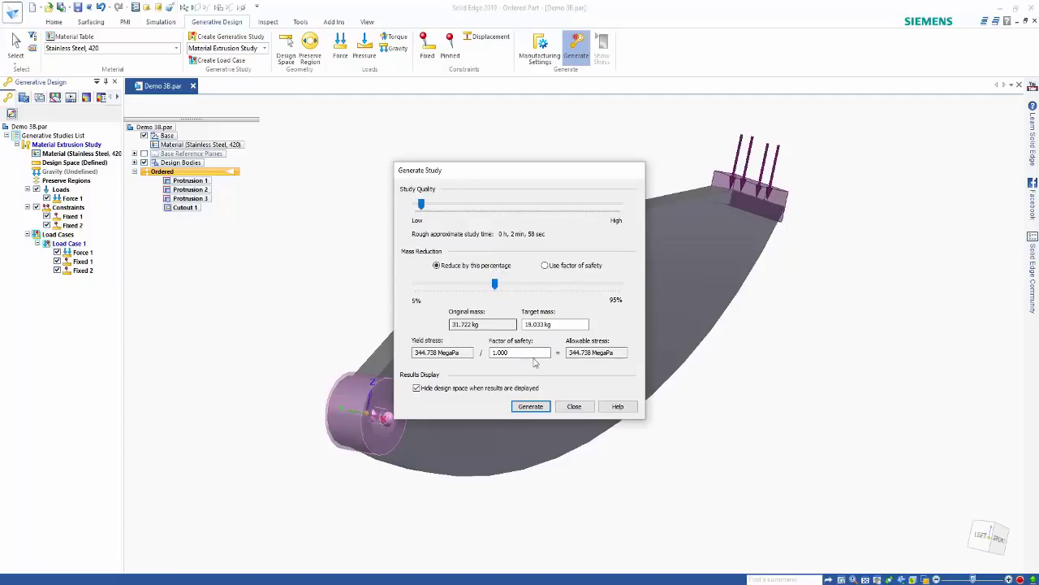
left_click(530, 406)
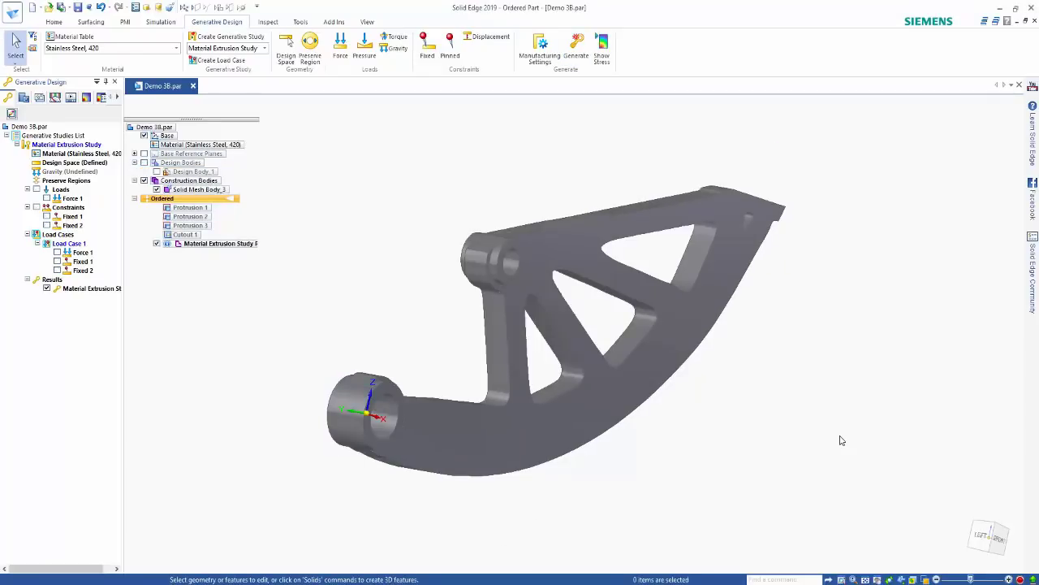
middle_click_drag(841, 441, 880, 466)
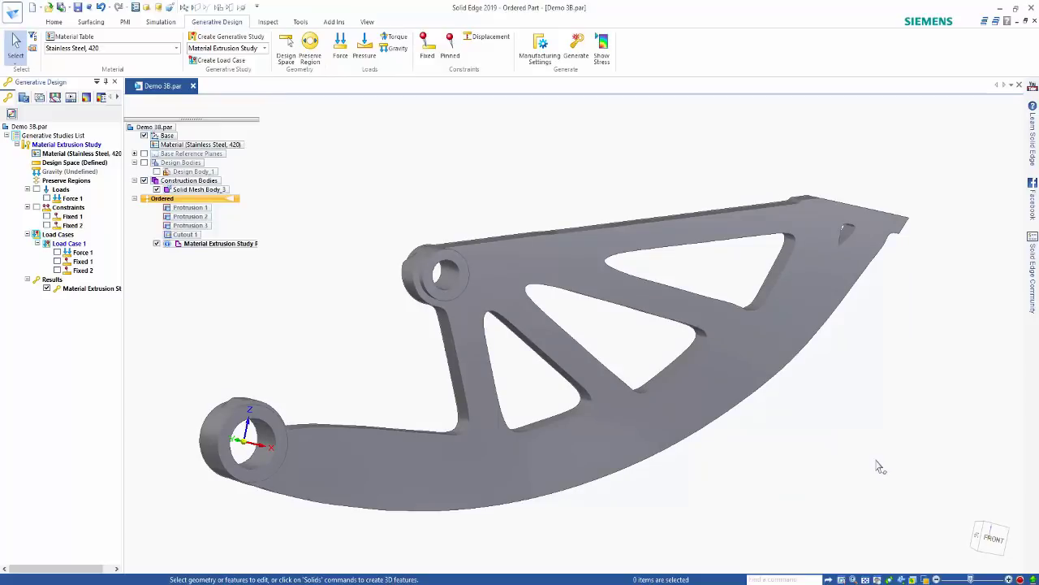
middle_click_drag(878, 466, 870, 469)
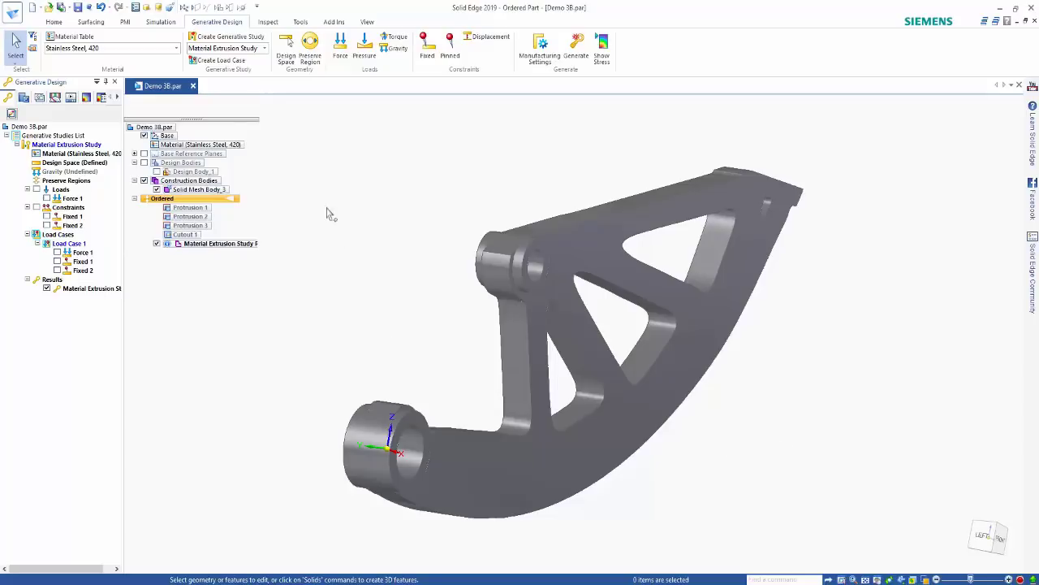
Close Demo 3B.par without saving and open Demo 3C.par from the Demo 3-Generative Design folder.
left_click(195, 88)
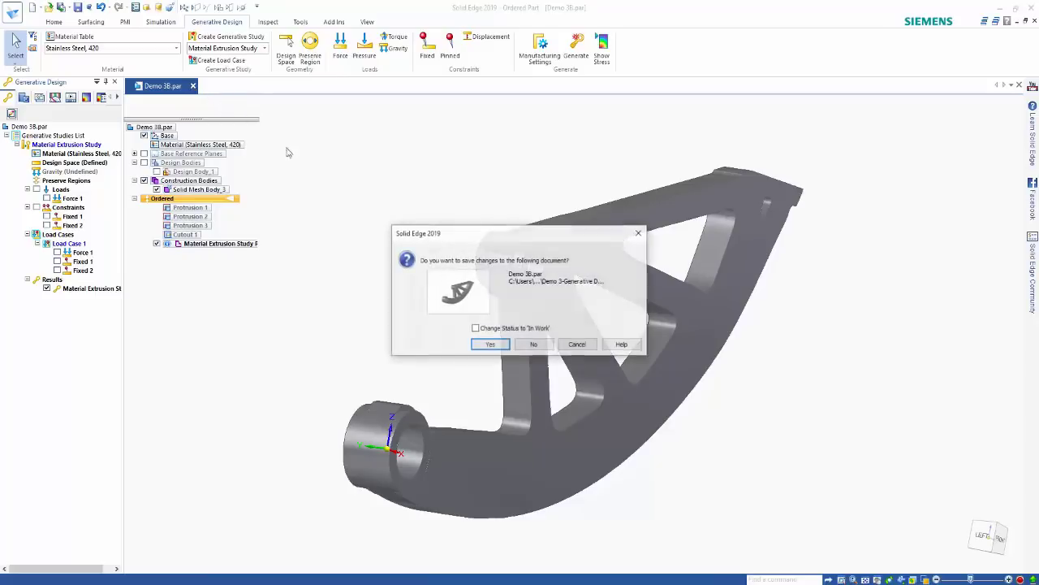
left_click(537, 345)
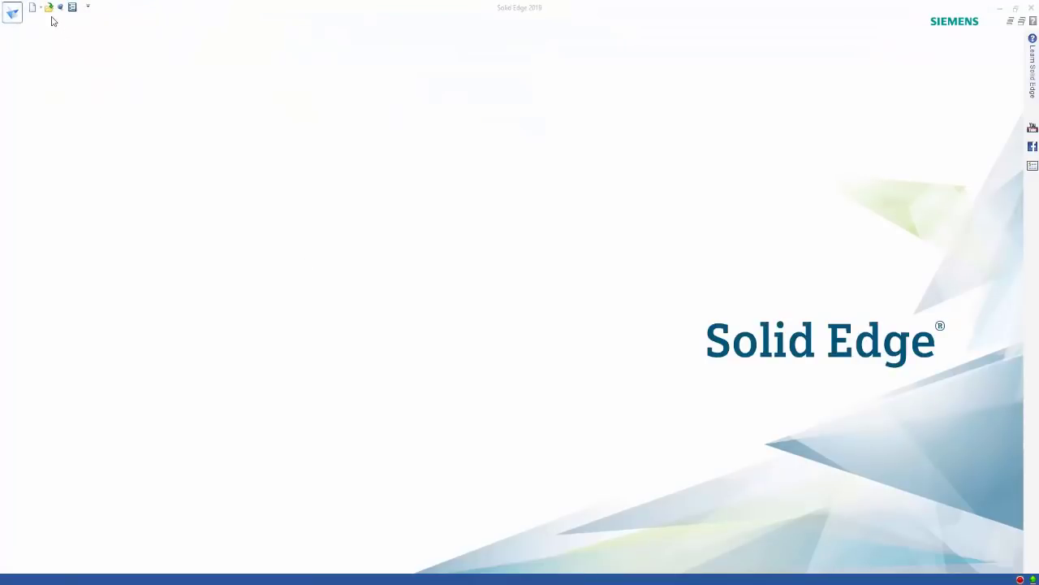
left_click(49, 8)
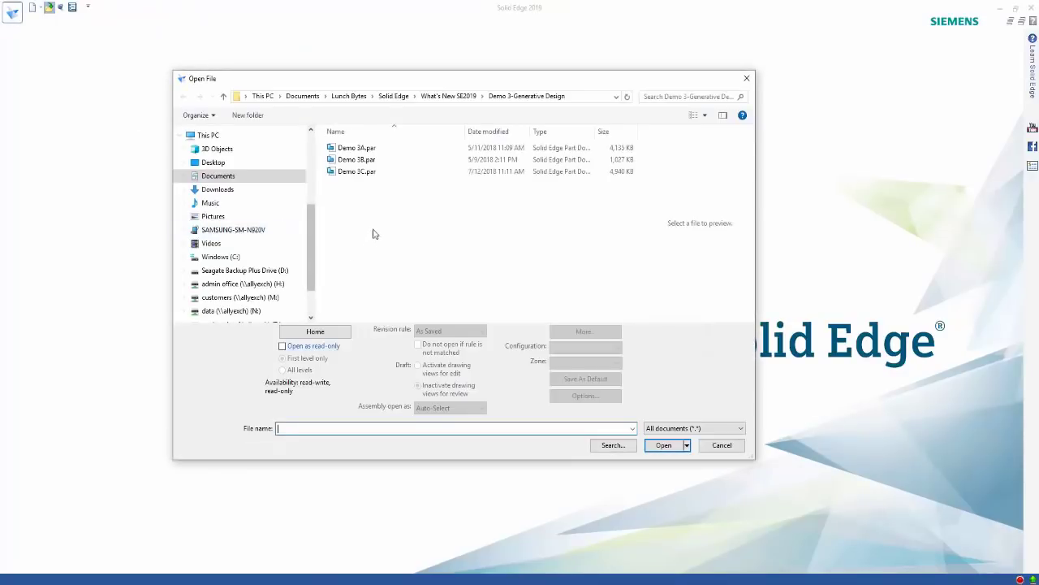
left_click(361, 172)
left_click(664, 446)
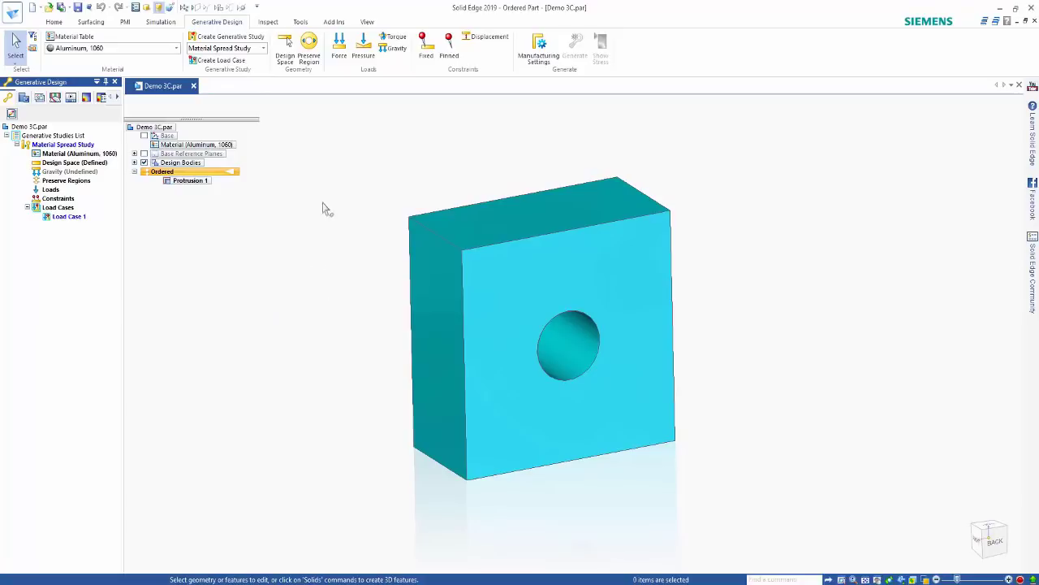
Apply a 1000 mN force to the block's top face with a 4 mm offset.
left_click(338, 45)
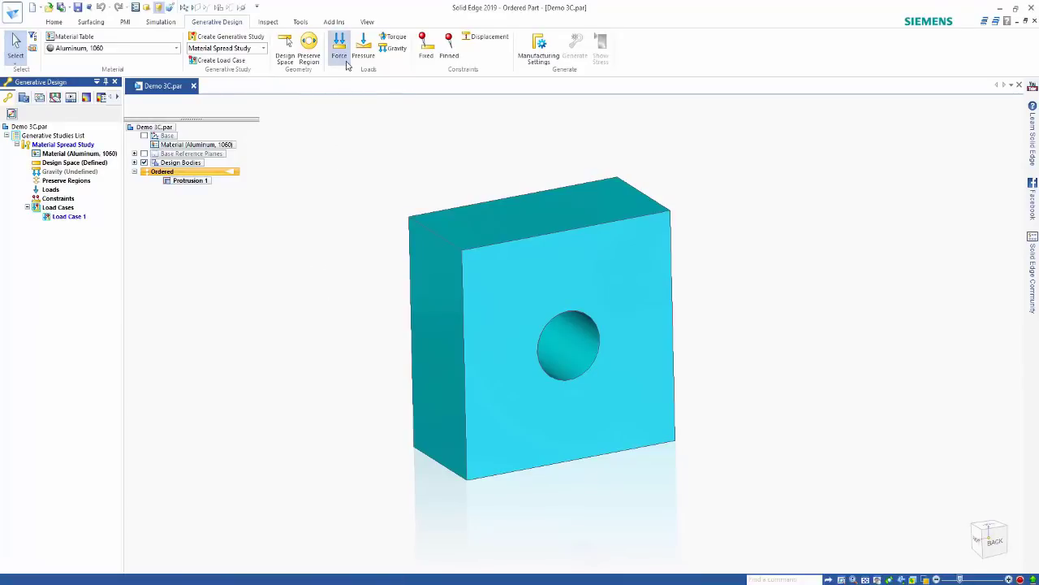
left_click(532, 210)
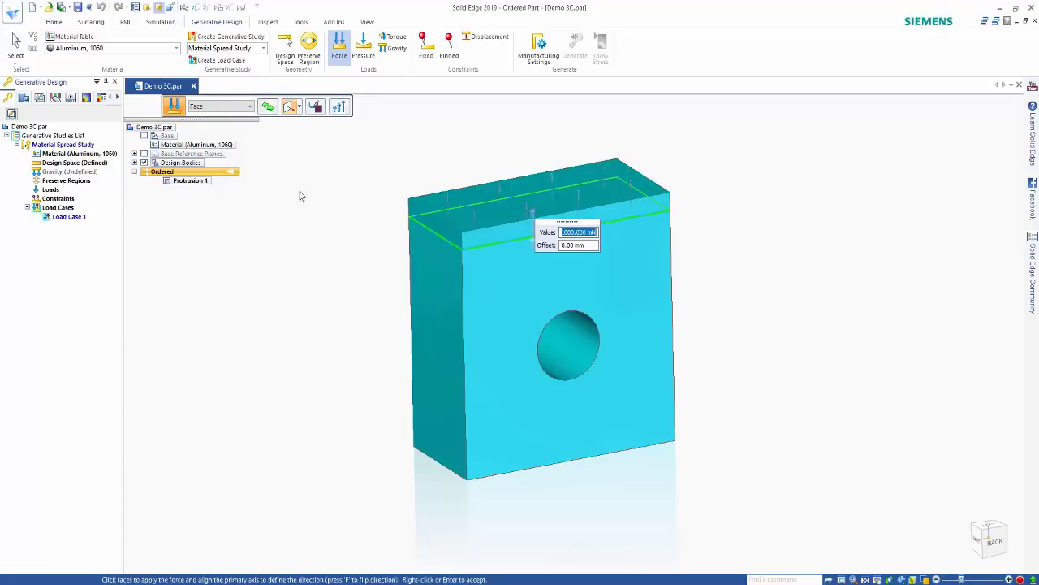
left_click(578, 246)
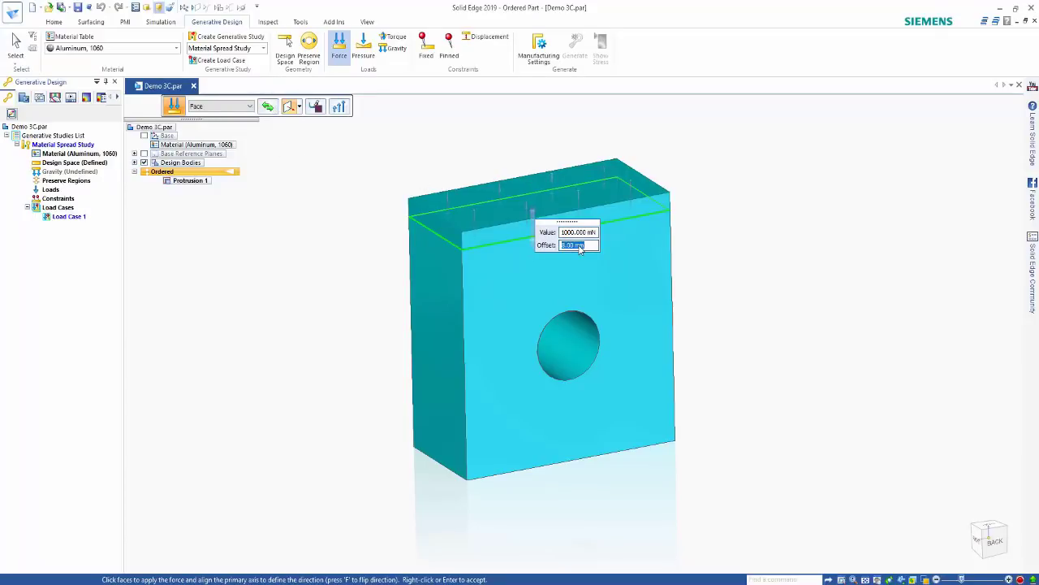
type("4")
key("Return")
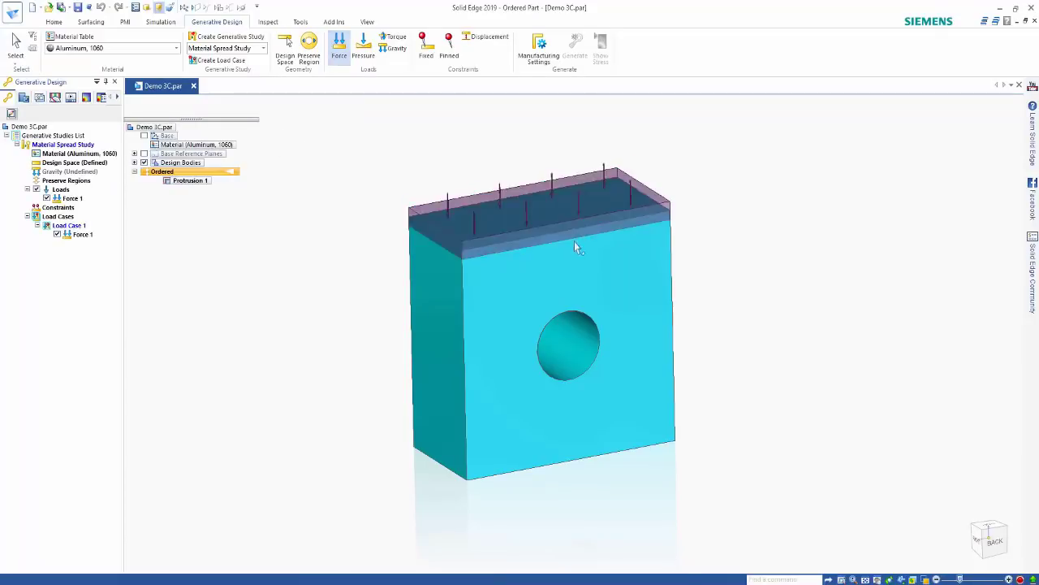
Apply a fixed constraint to the block's bottom face with a 4 mm offset.
left_click(425, 43)
mouse_move(381, 395)
middle_mouse_down()
mouse_move(525, 441)
mouse_move(557, 487)
mouse_move(393, 392)
middle_mouse_up()
left_click(557, 487)
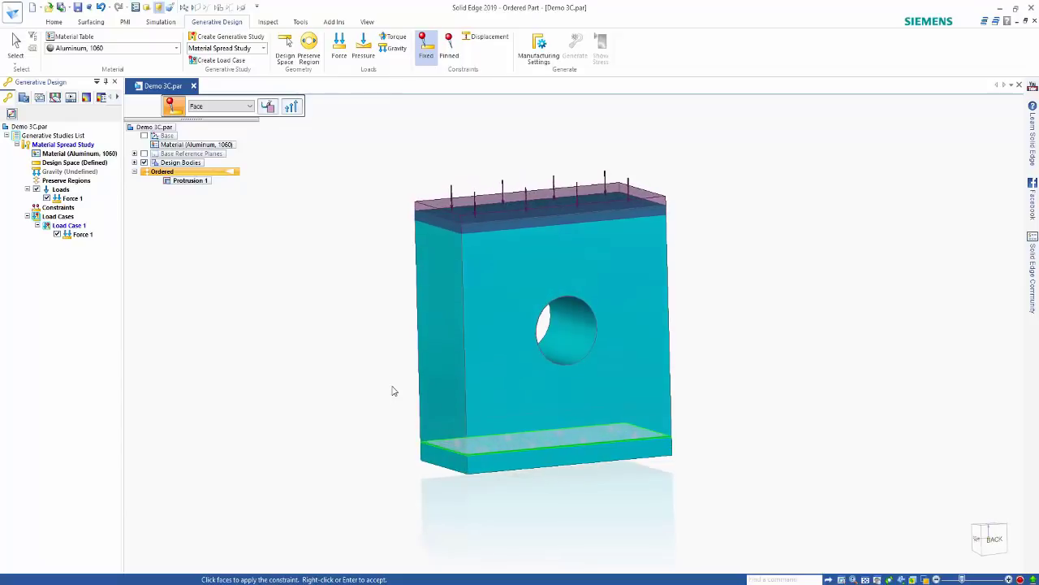
key("Return")
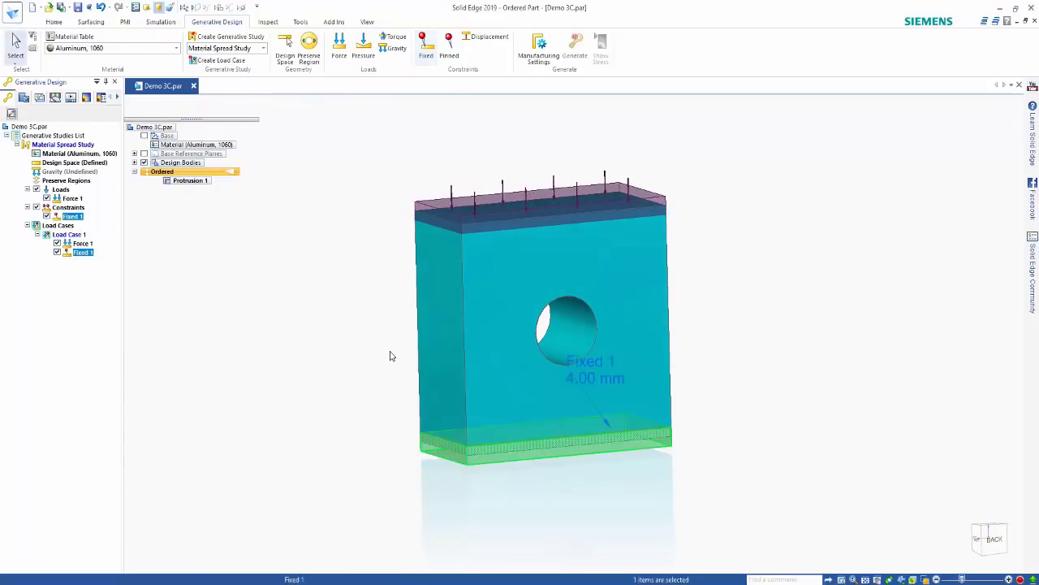
Add a preserve region around the block's through-hole with a 2 mm offset.
left_click(312, 56)
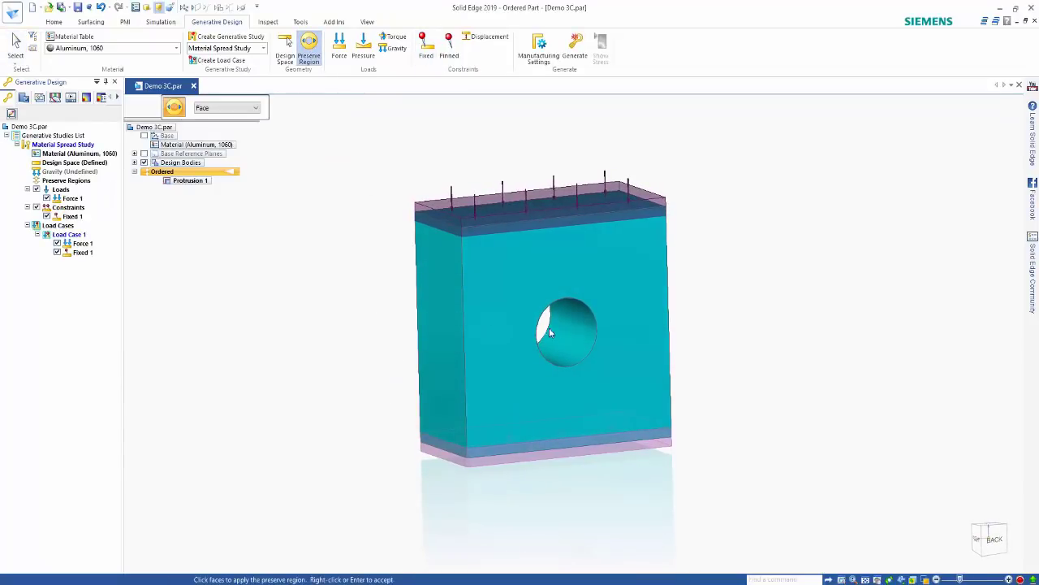
left_click(571, 329)
type("1")
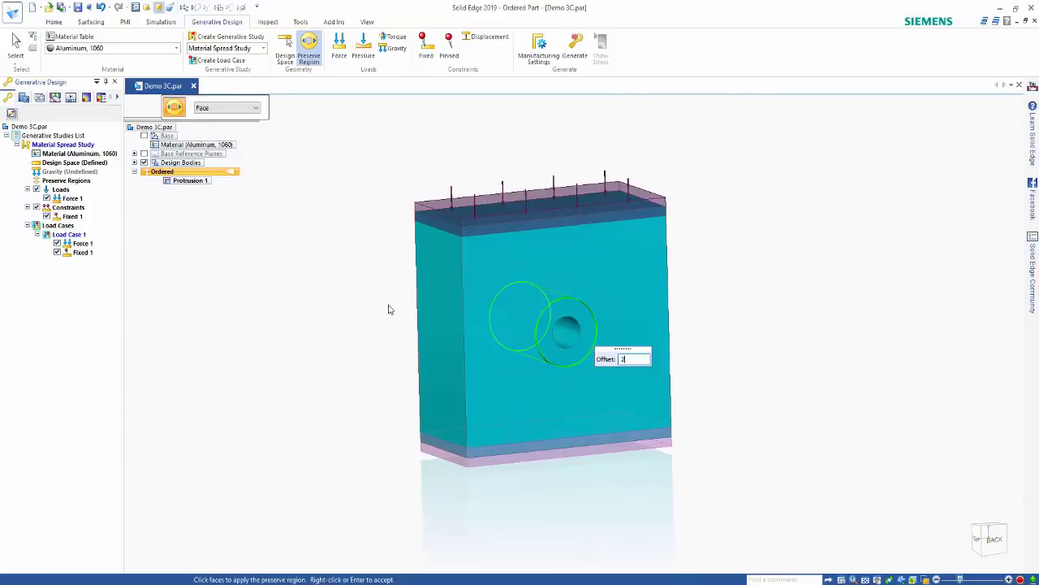
key("Return")
key("Return")
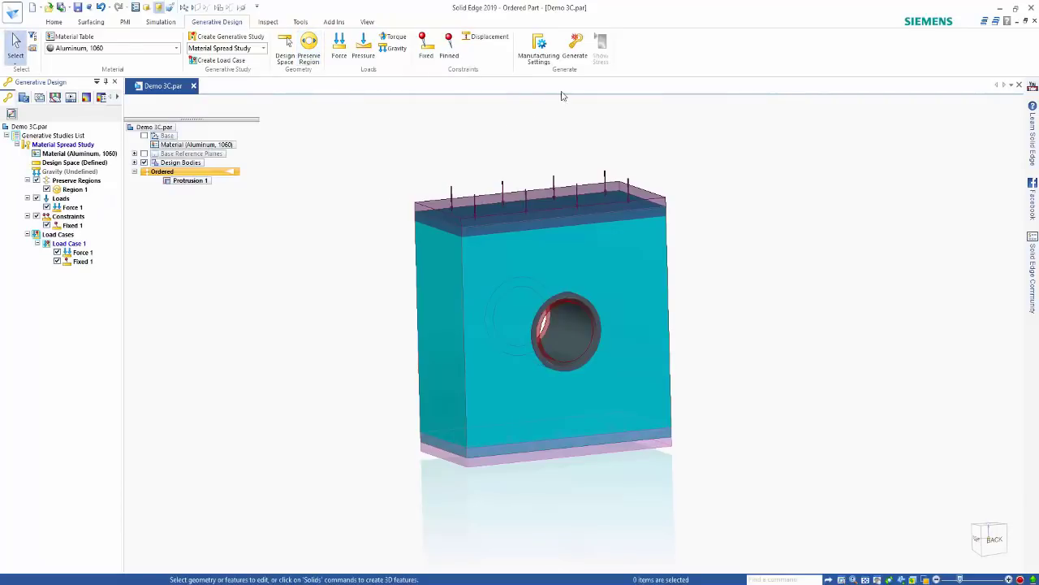
Generate the material spread study with slightly higher study quality and a target mass of 0.503 kg.
left_click(575, 47)
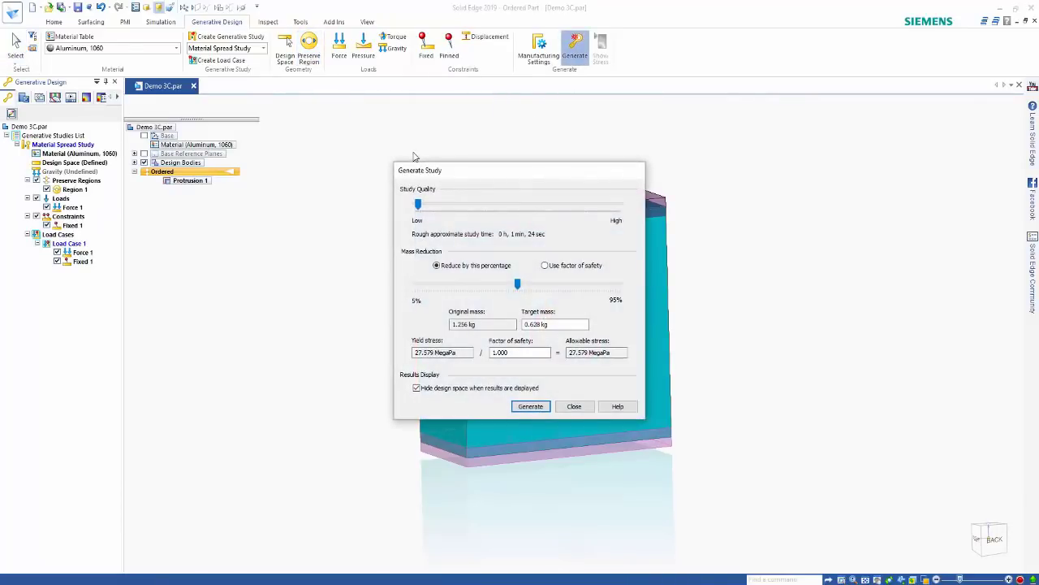
left_click_drag(421, 208, 425, 203)
left_click_drag(517, 283, 542, 286)
left_click(530, 407)
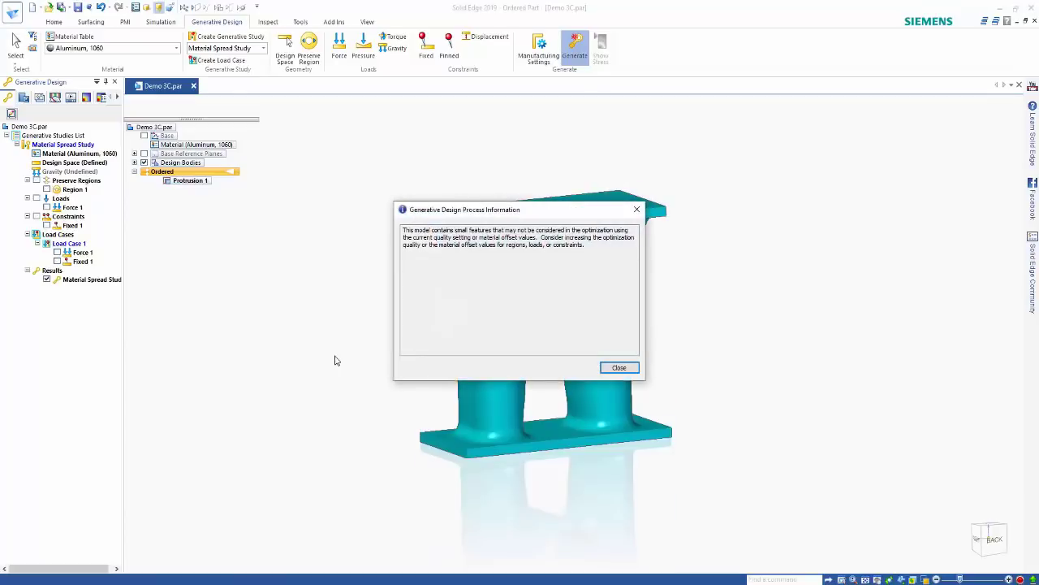
left_click(618, 367)
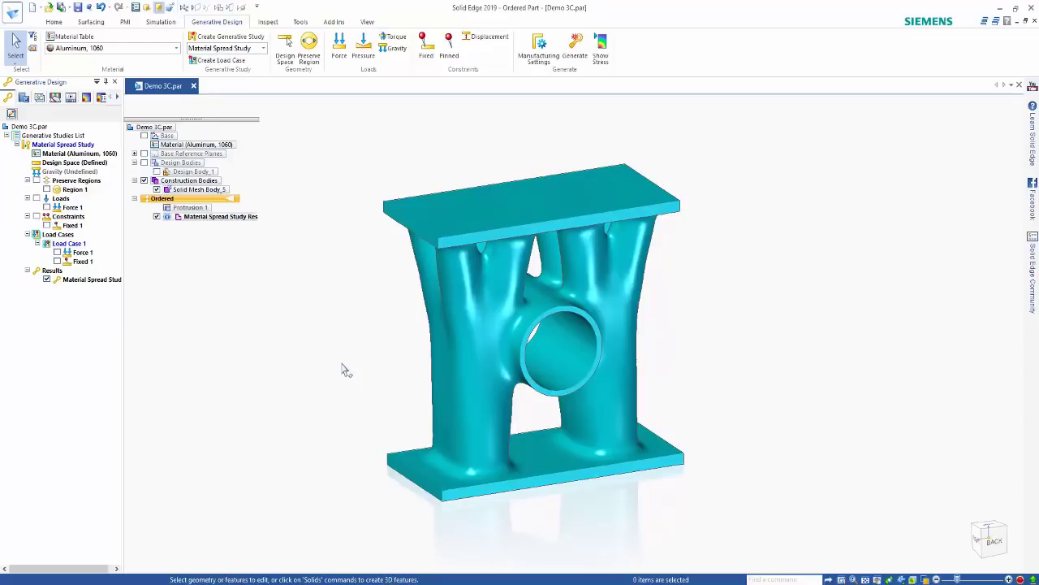
Set the material spread to 100% in the manufacturing settings and regenerate the study with the same quality and target mass.
left_click(536, 61)
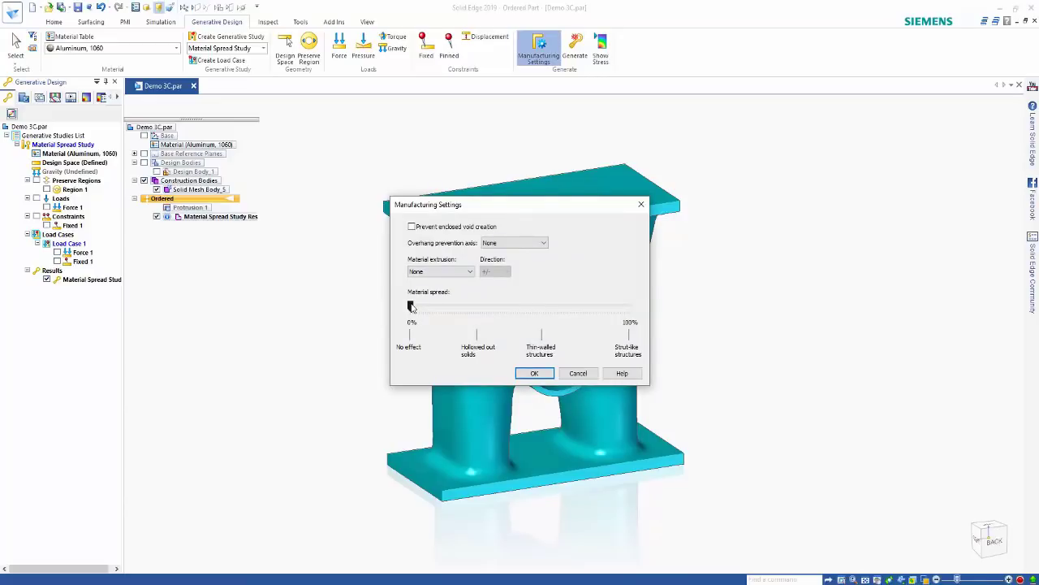
left_click_drag(410, 306, 635, 323)
left_click(534, 373)
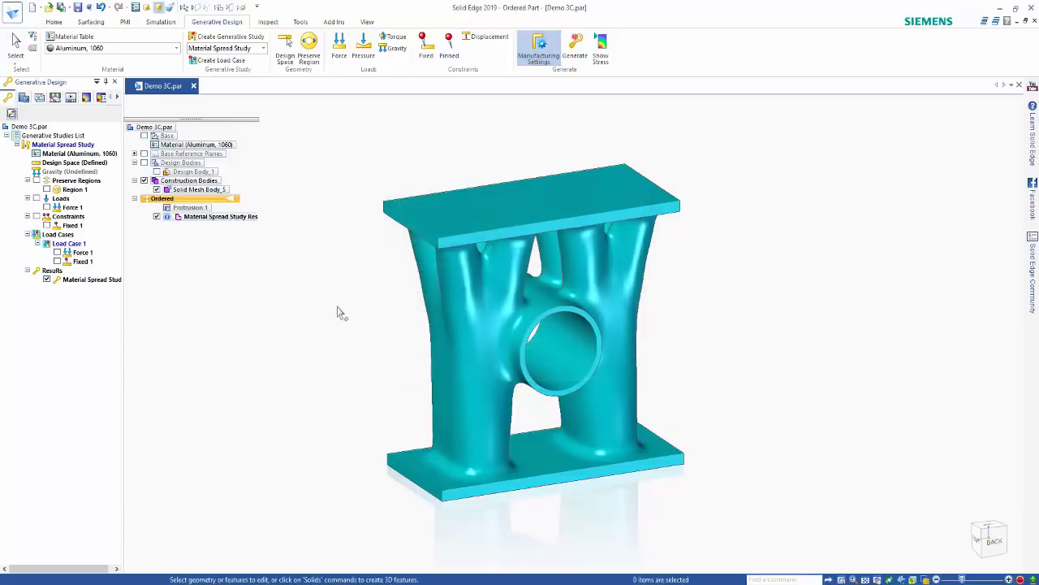
left_click(575, 47)
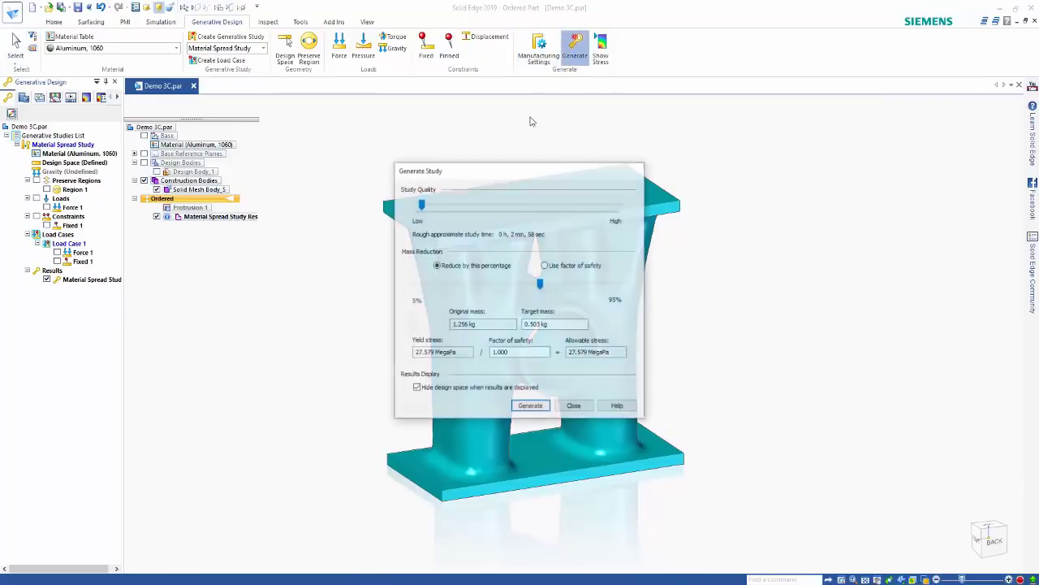
left_click(532, 406)
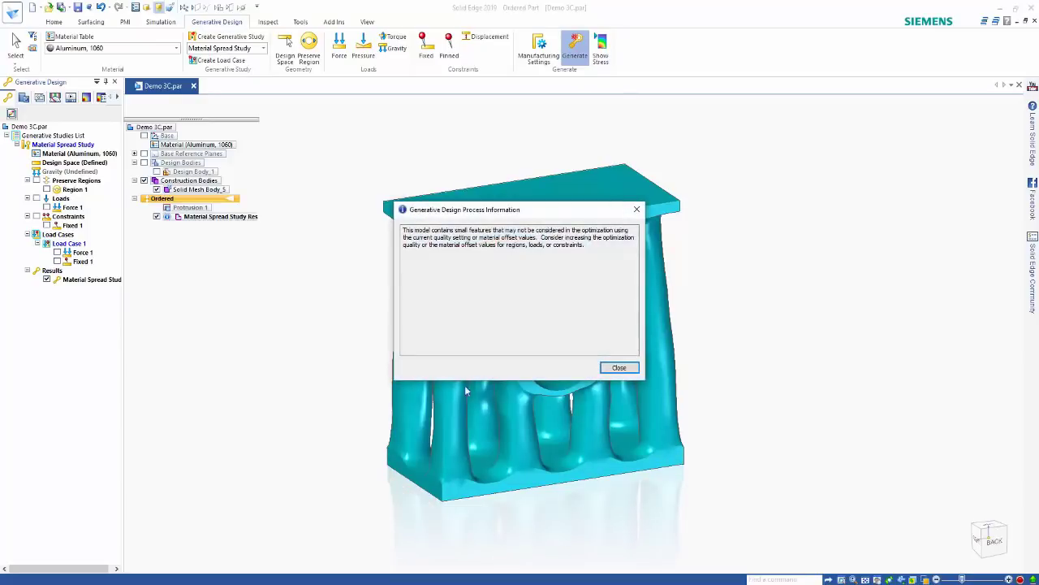
left_click(619, 368)
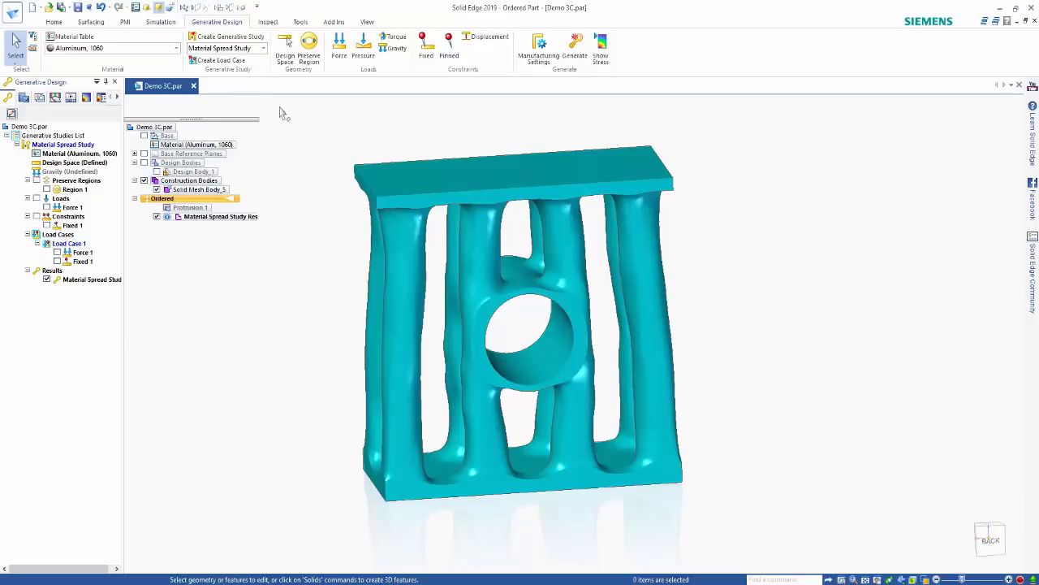
Close Demo 3C.par without saving the changes.
key("ctrl+w")
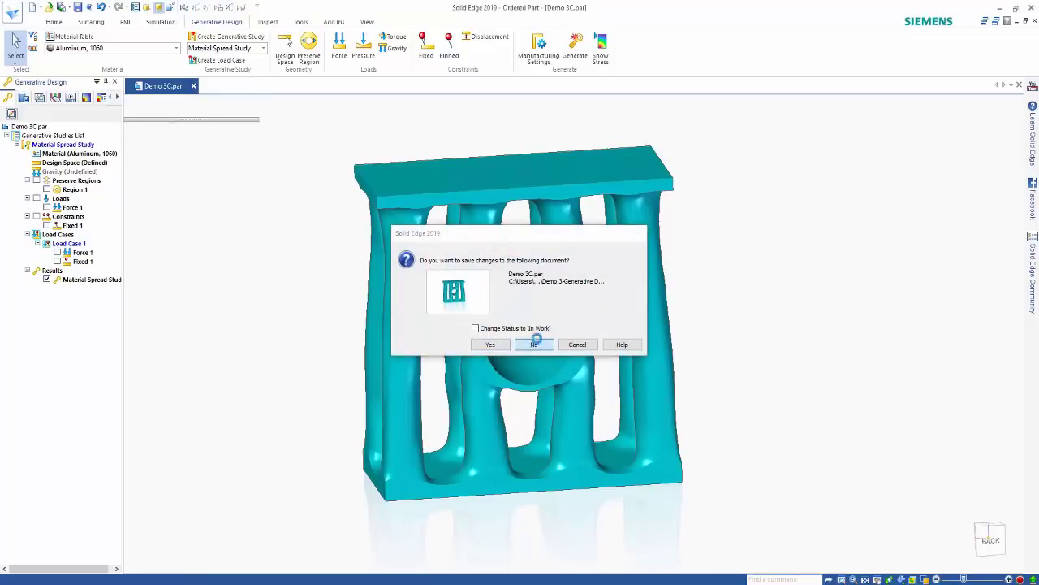
Discard the pending changes to Demo 3C.par and leave the document.
left_click(527, 345)
left_click(13, 12)
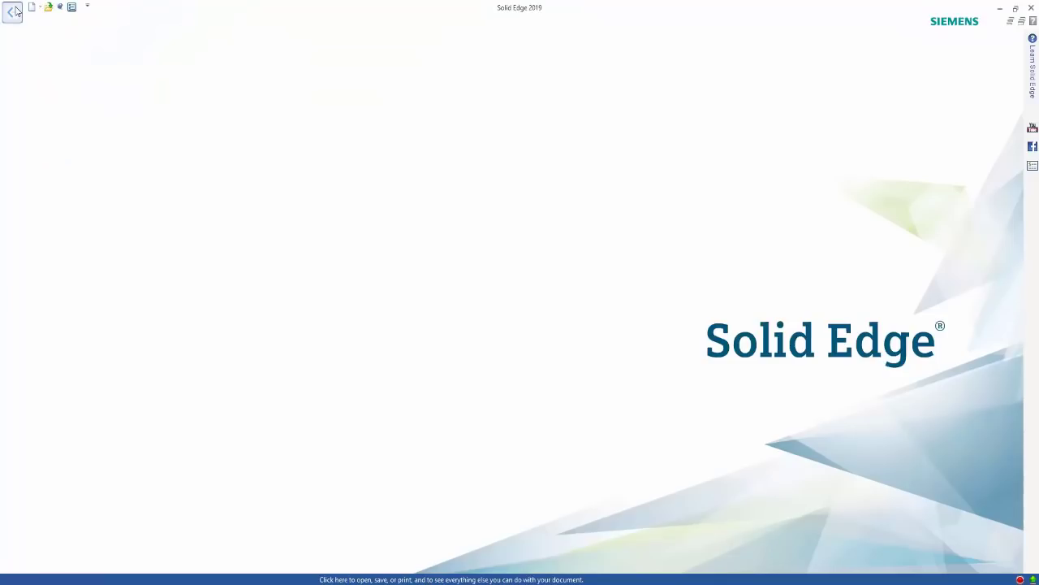
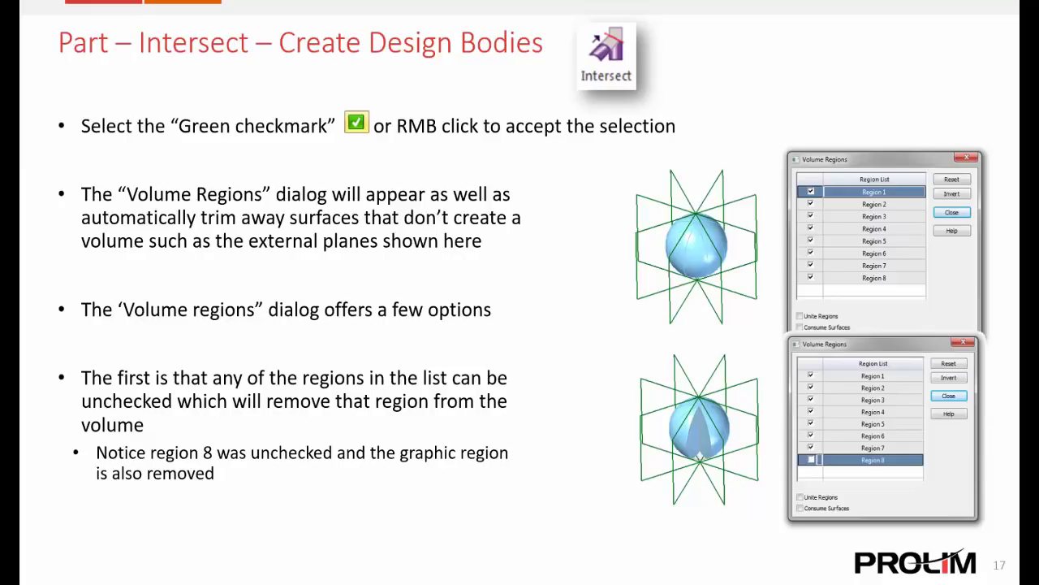
key("Right")
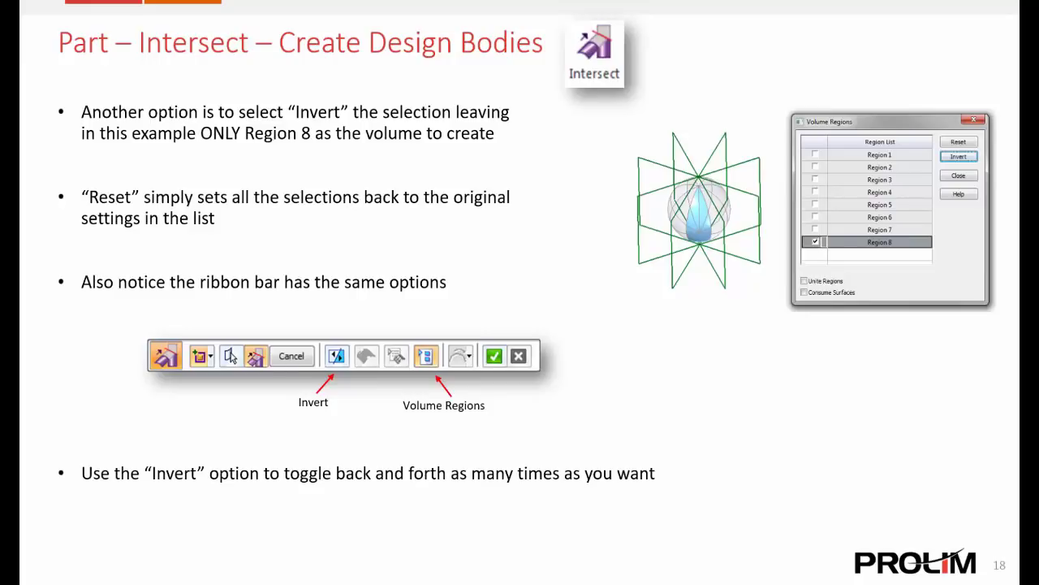
key("Right")
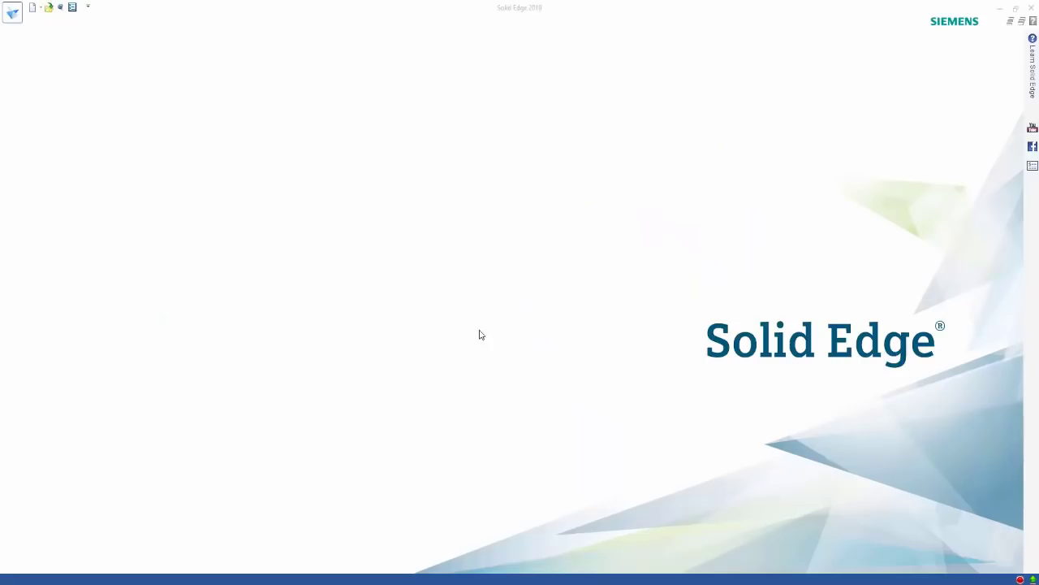
Open Demo 4.stl from the Demo 4-Reverse Engineering folder using the ISO Part.par template.
left_click(49, 7)
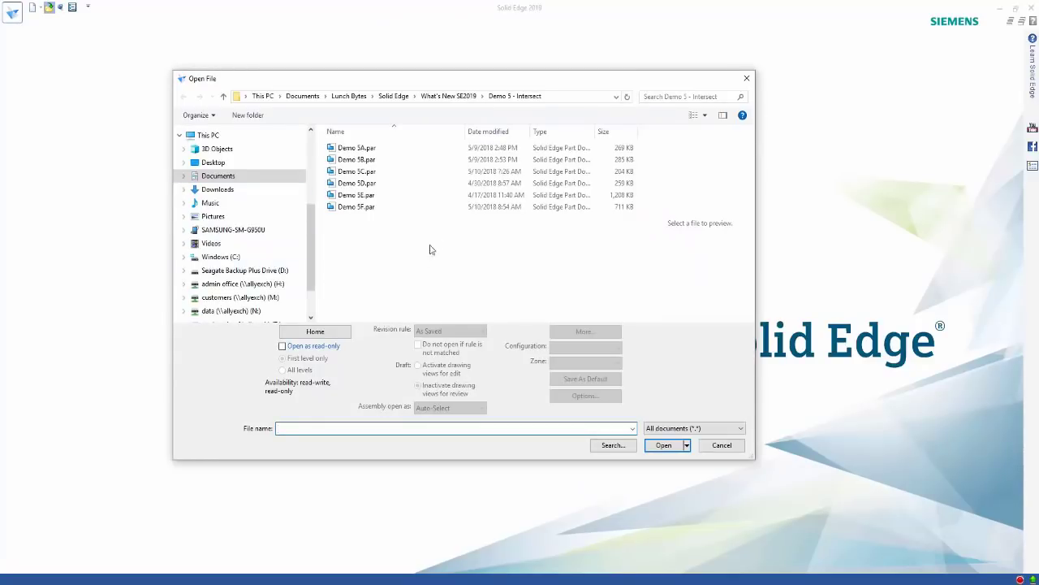
left_click(460, 98)
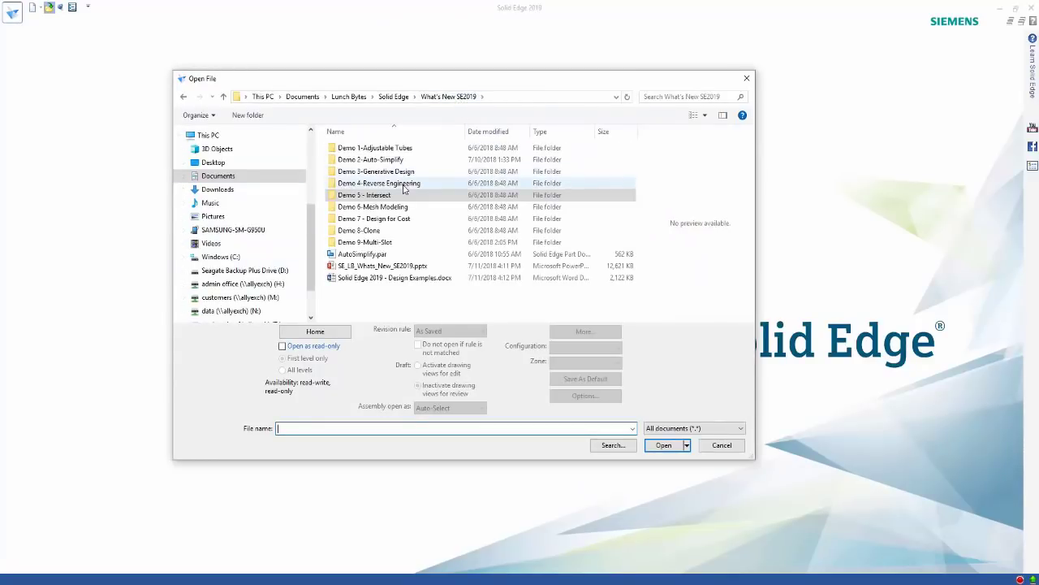
double_click(357, 183)
left_click(365, 149)
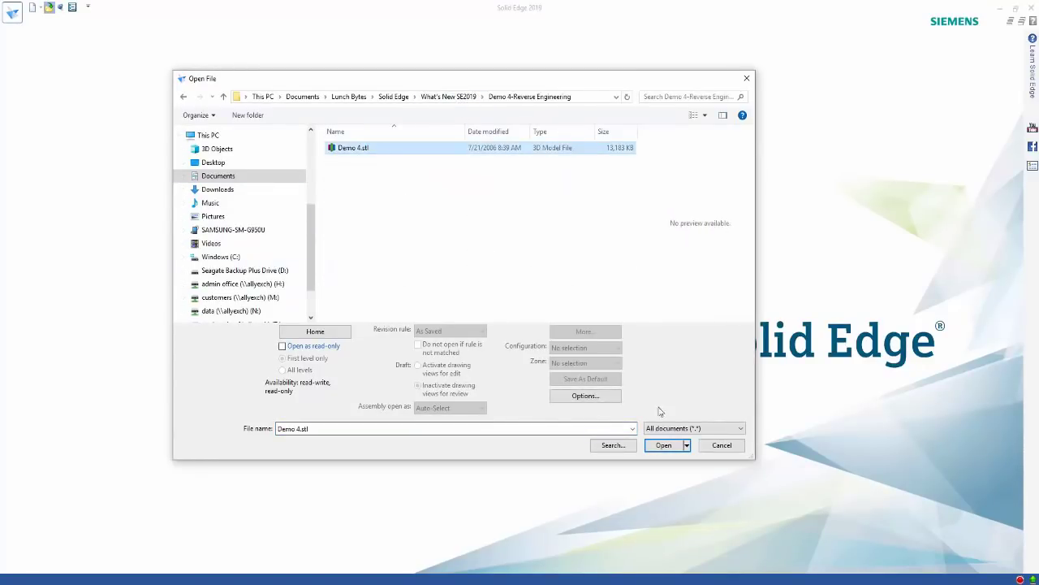
left_click(662, 445)
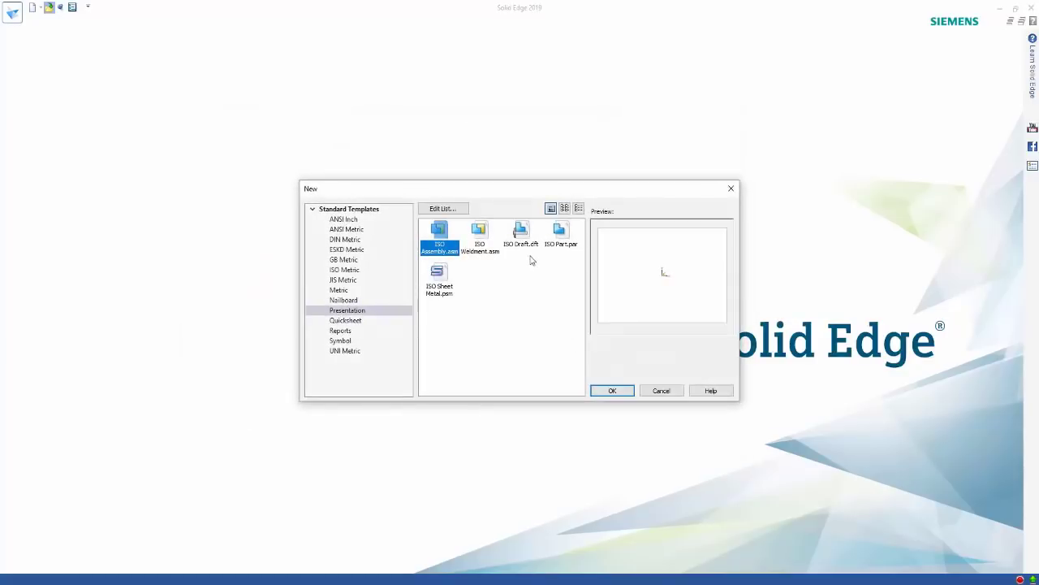
left_click(565, 240)
left_click(611, 390)
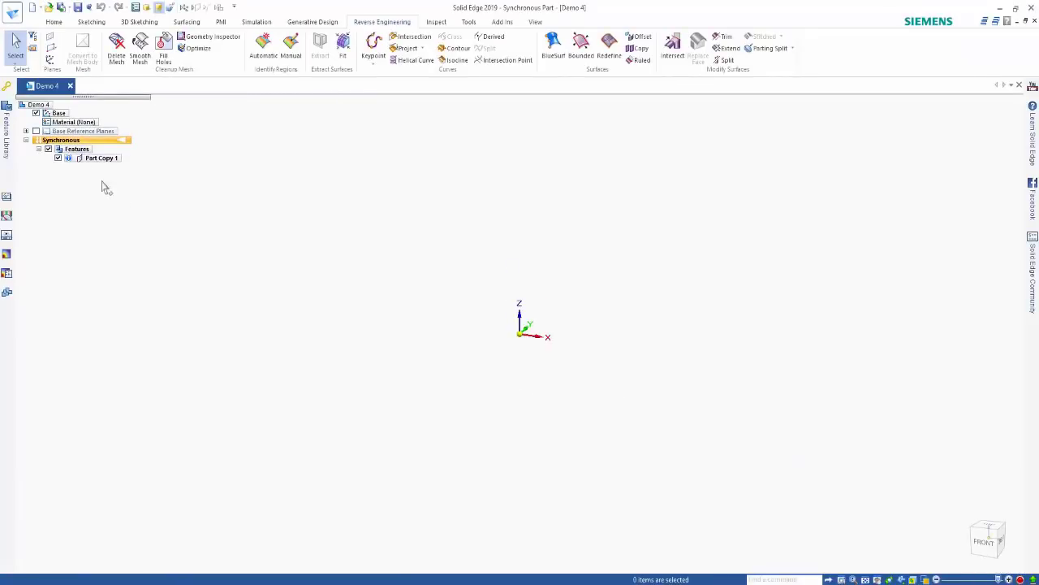
Hide the base coordinate system of the imported Demo 4 part and inspect the mesh's surface texture.
left_click(36, 113)
middle_click_drag(330, 248, 192, 443)
scroll(193, 442, "up", 5)
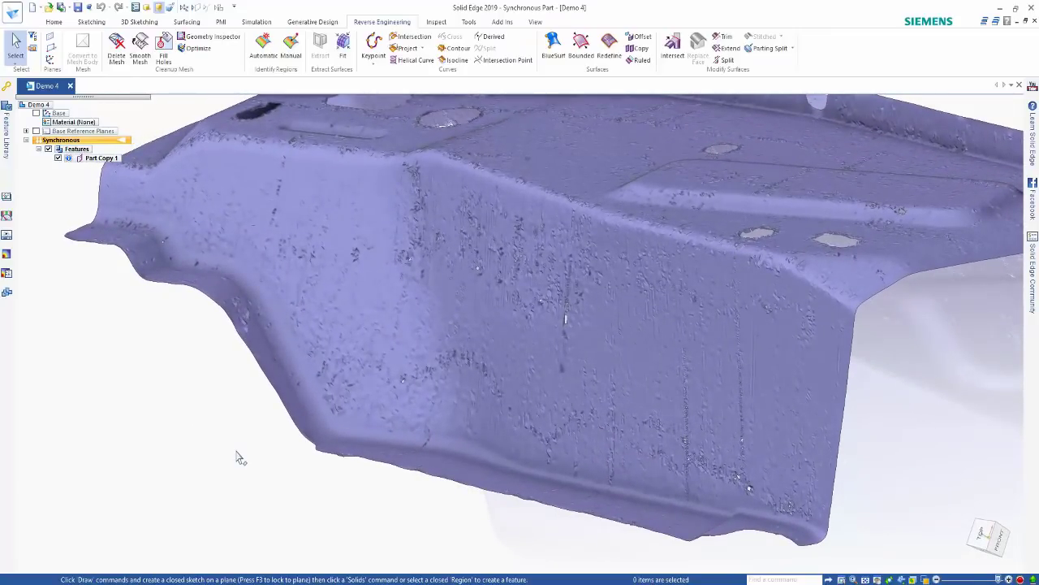
middle_click_drag(239, 457, 320, 106)
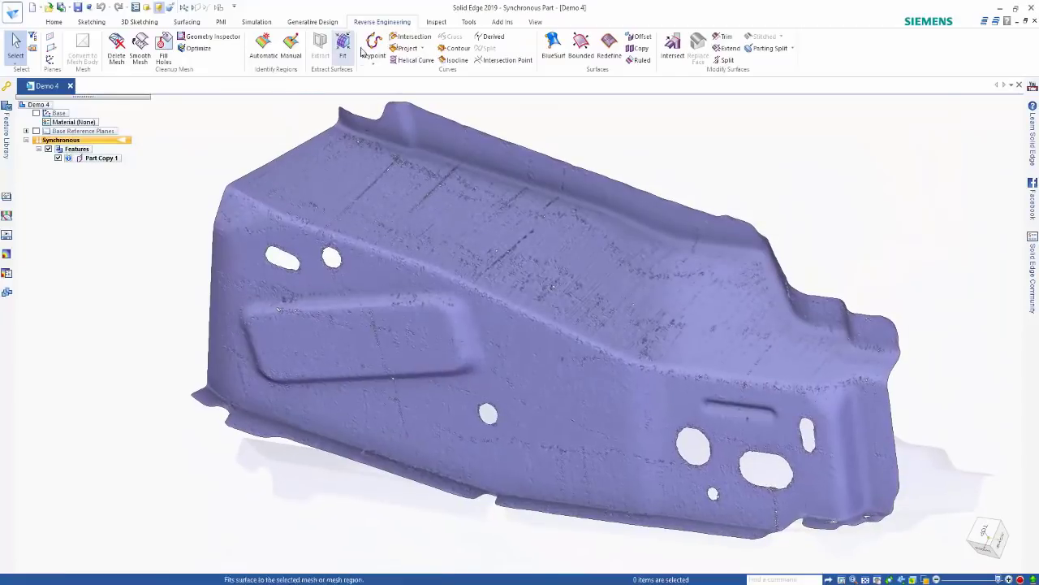
Smooth a rectangular patch of mesh facets on the flat area beside the small central hole, using smoothing factor 80 and 200 iterations.
left_click(140, 57)
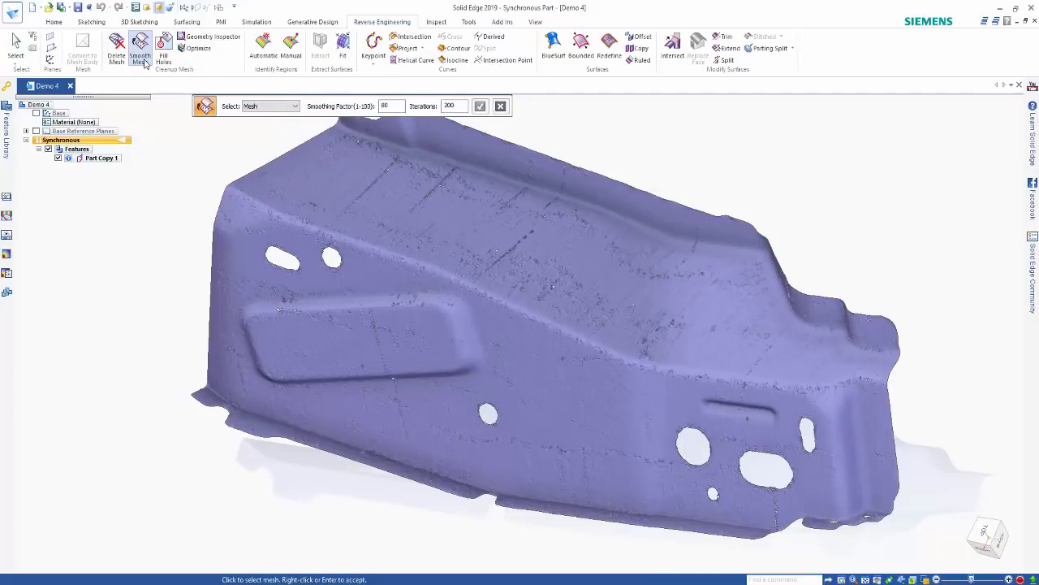
left_click(277, 107)
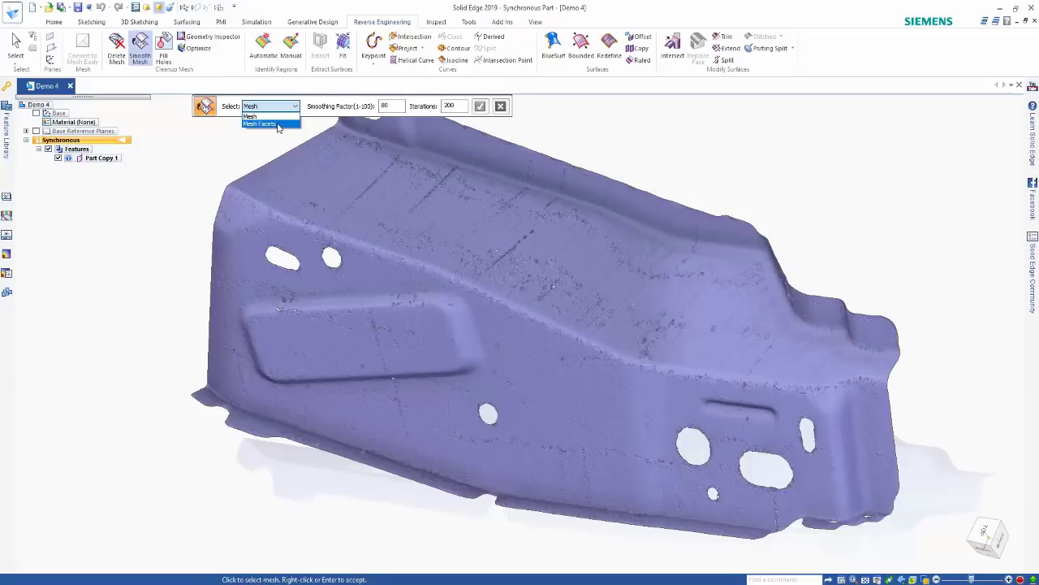
left_click(277, 124)
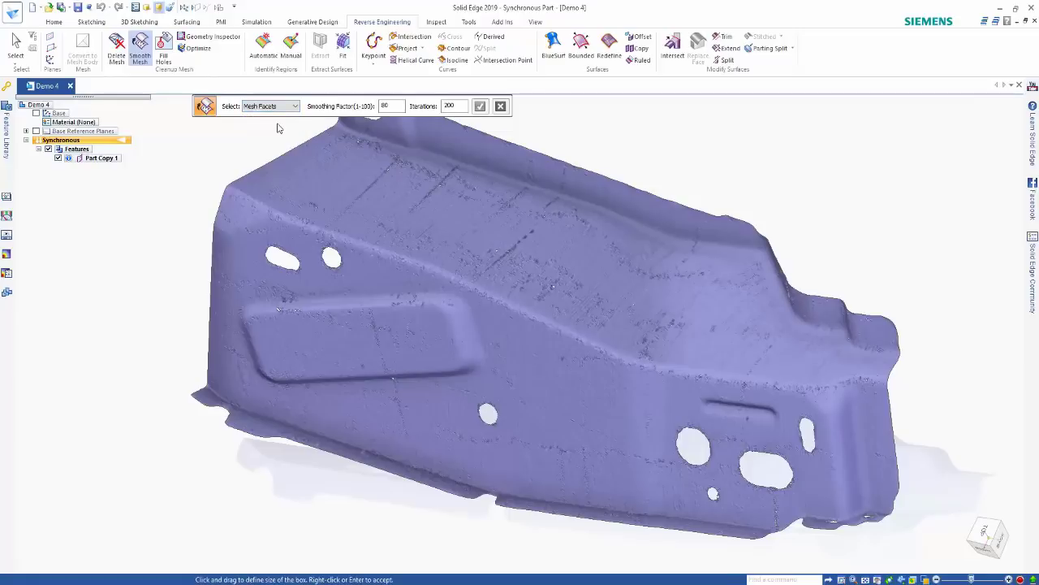
left_click(388, 108)
left_click(457, 108)
middle_click_drag(586, 301, 594, 363)
scroll(583, 379, "up", 3)
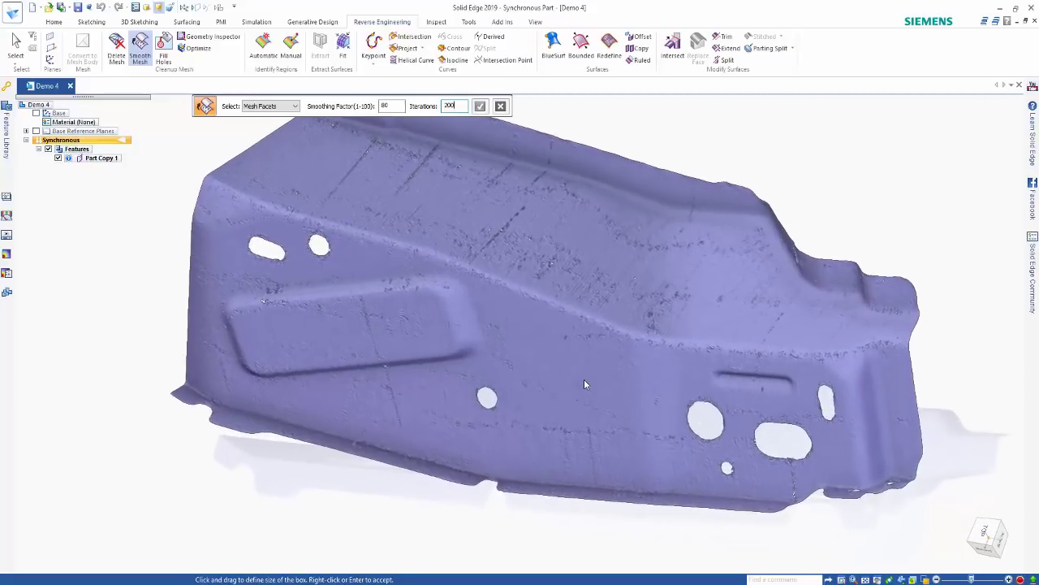
scroll(549, 387, "up", 2)
left_click_drag(528, 339, 636, 424)
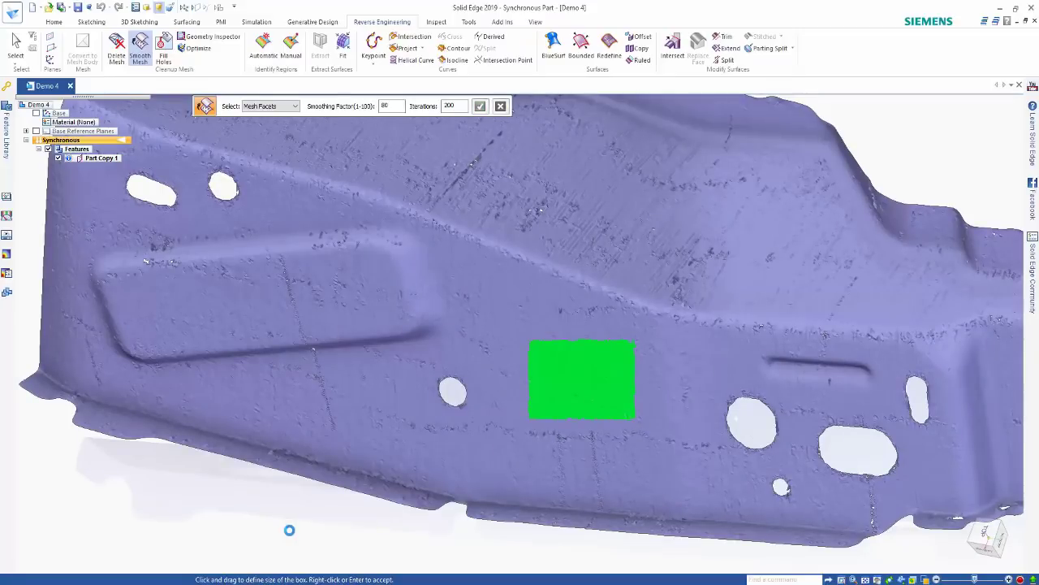
middle_click_drag(290, 528, 616, 365)
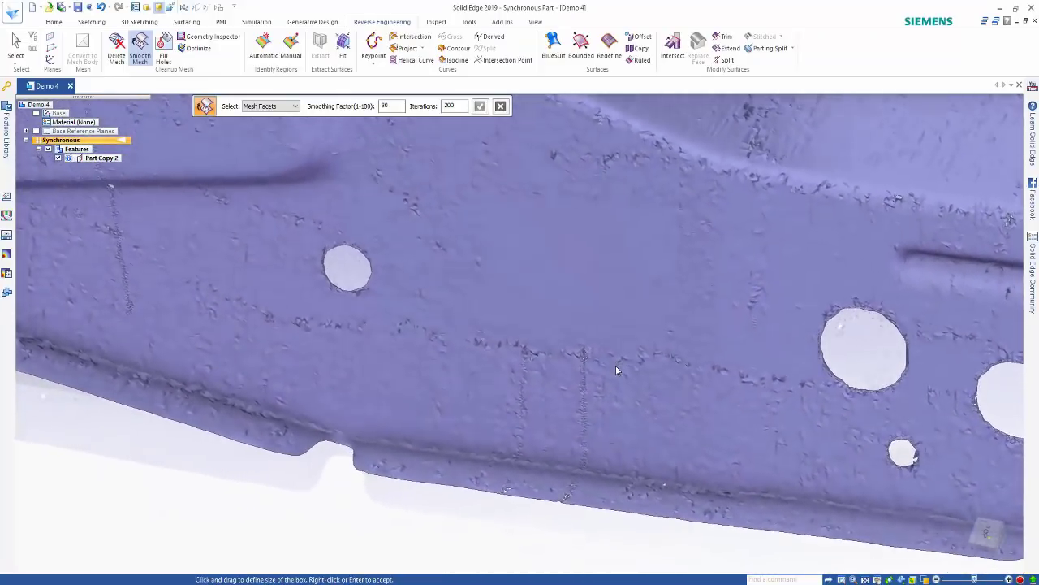
scroll(615, 365, "down", 5)
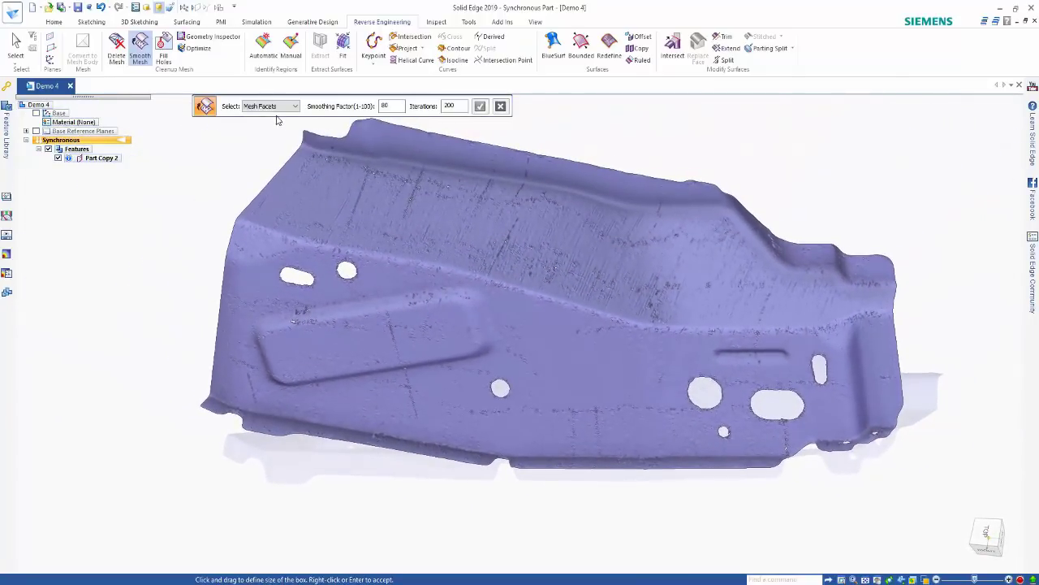
Switch Smooth Mesh to Mesh selection and select the entire panel mesh, with smoothing factor 80 and 200 iterations.
left_click(278, 106)
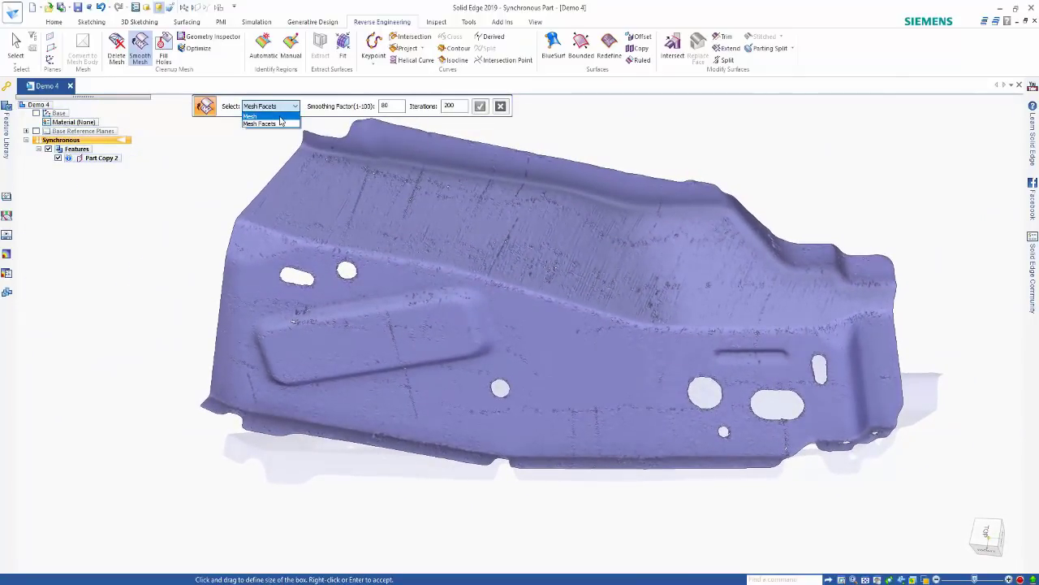
left_click(280, 117)
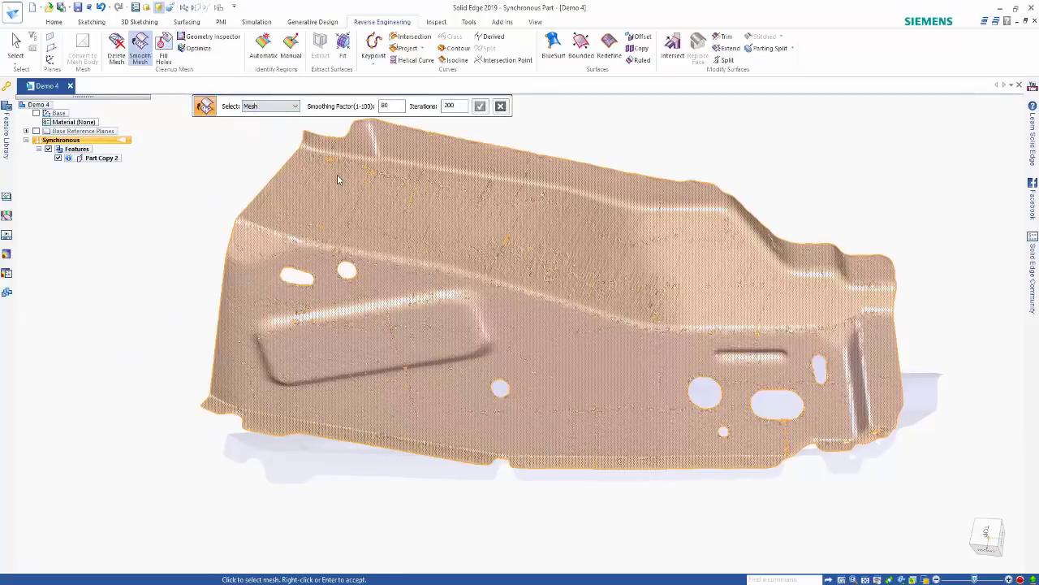
left_click(337, 174)
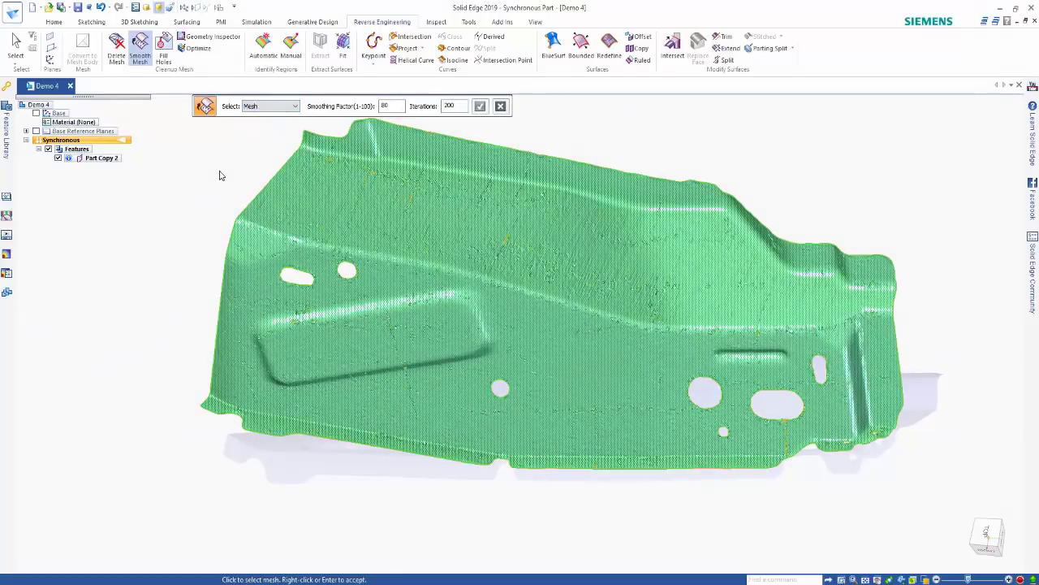
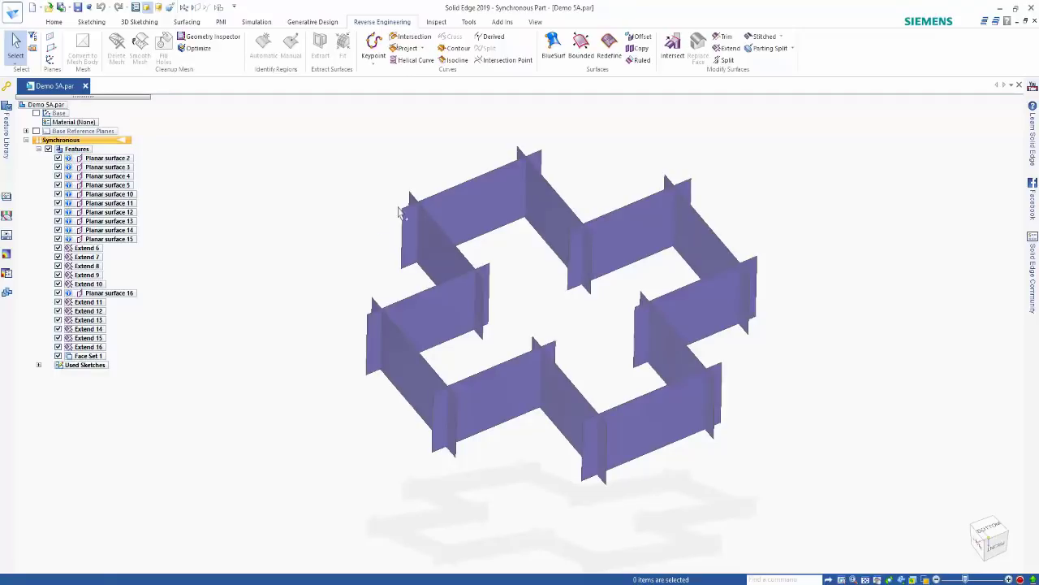
Auto-trim all the cross-shaped surfaces in Demo 5A.par with Intersect, toggling the region inversion on and off and removing the overhanging ends.
left_click(674, 54)
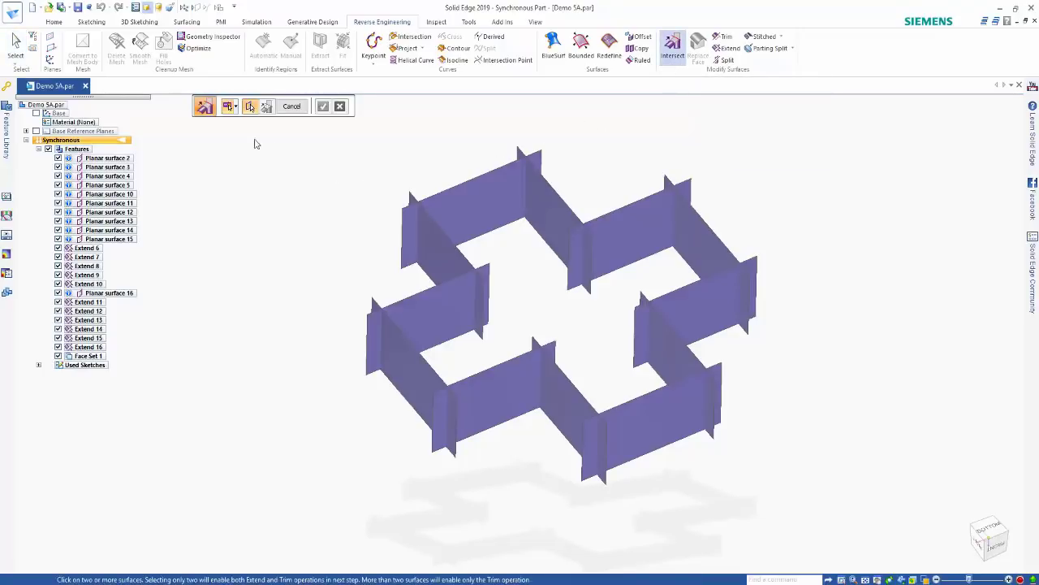
left_click(232, 109)
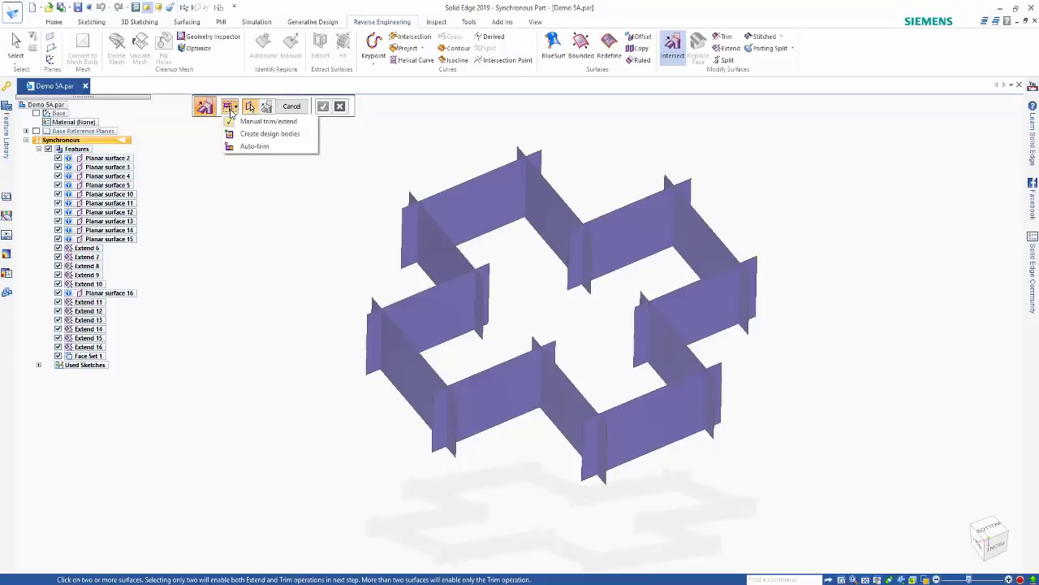
left_click(281, 149)
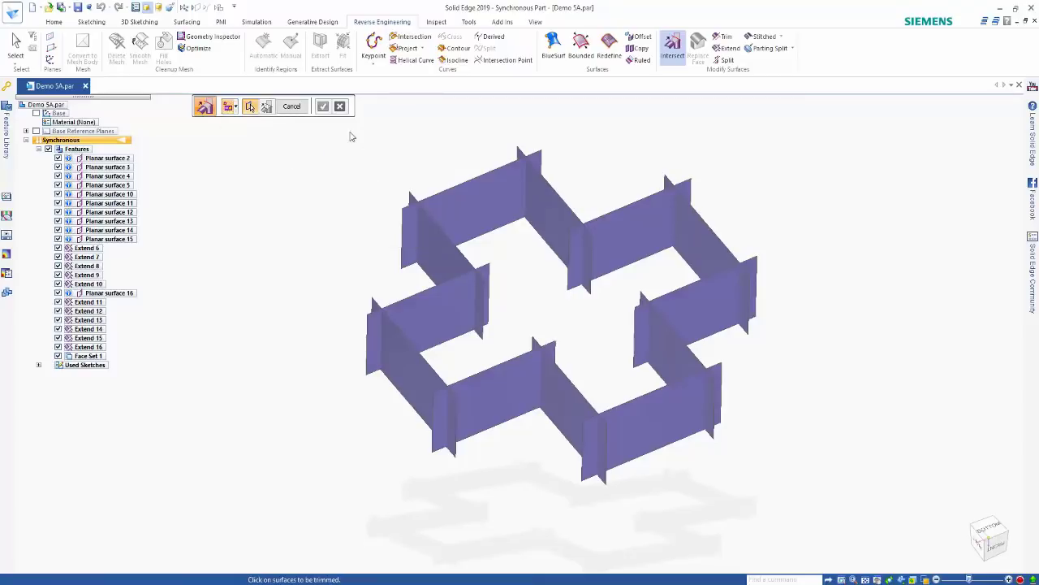
left_click_drag(332, 123, 799, 520)
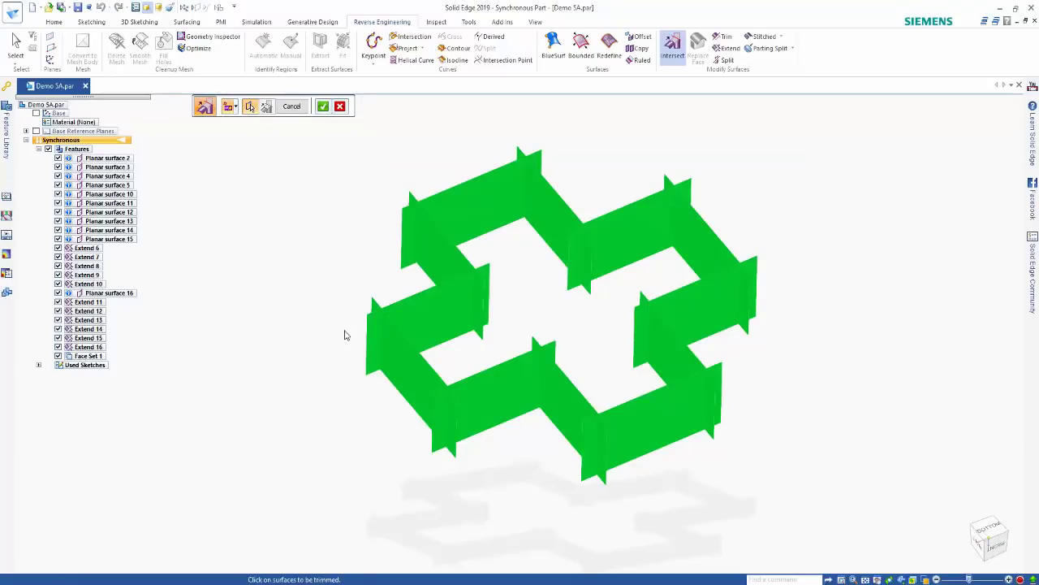
right_click(314, 246)
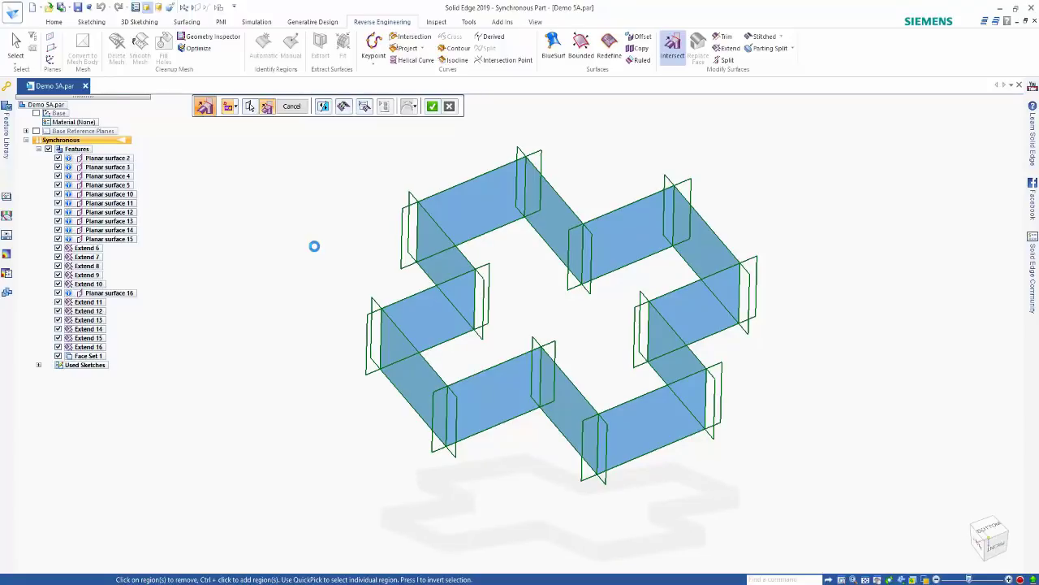
left_click(324, 106)
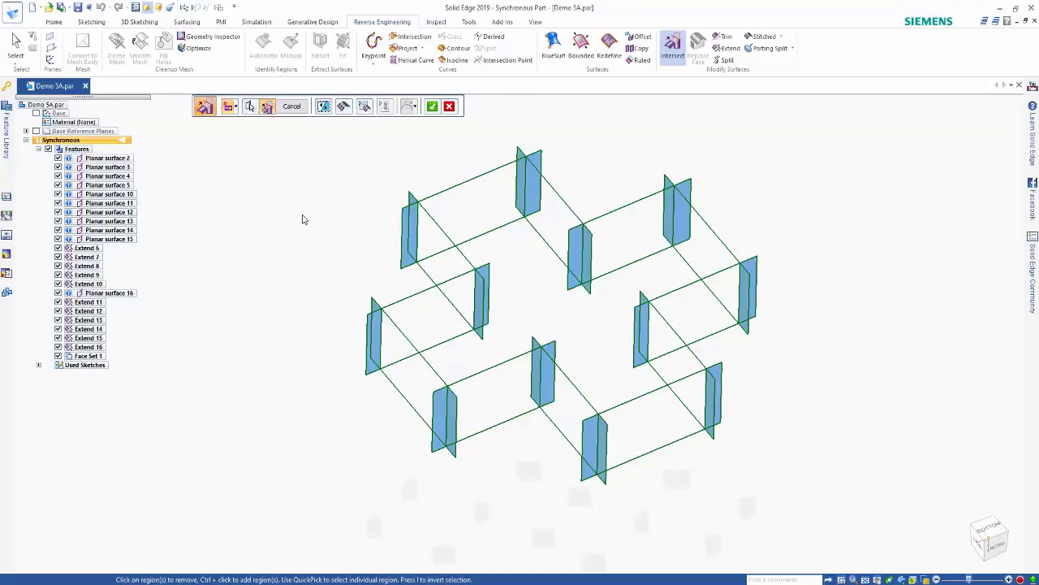
left_click(324, 106)
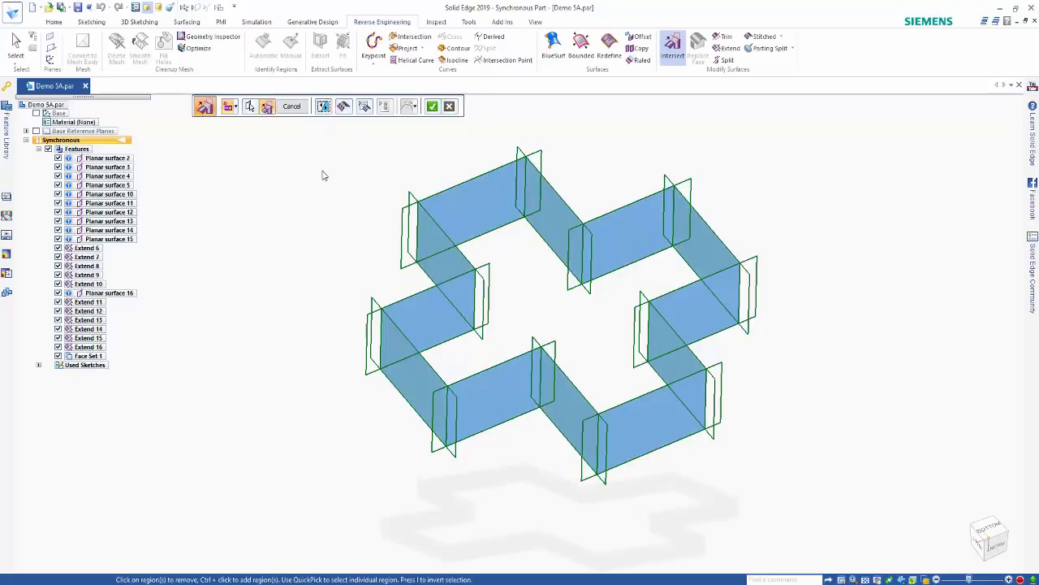
right_click(323, 176)
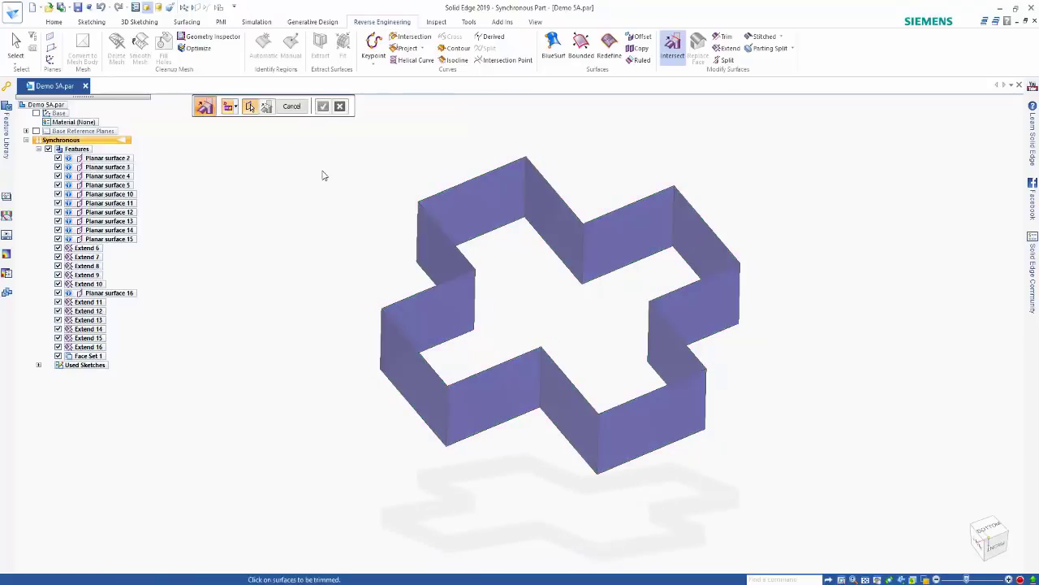
key("Escape")
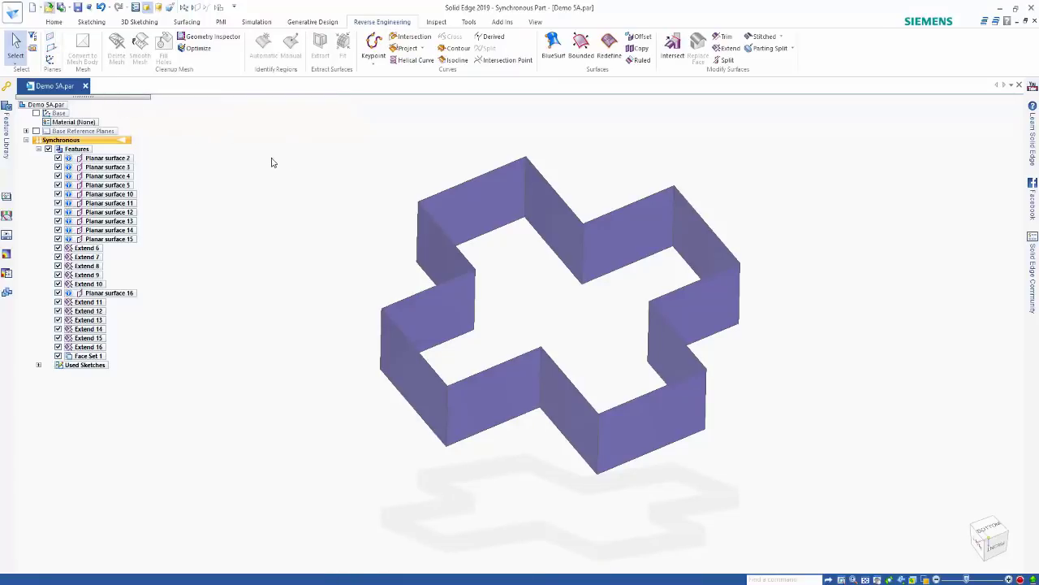
Open Demo 5B.par from the Demo 5 - Intersect folder.
key("ctrl+o")
left_click(357, 160)
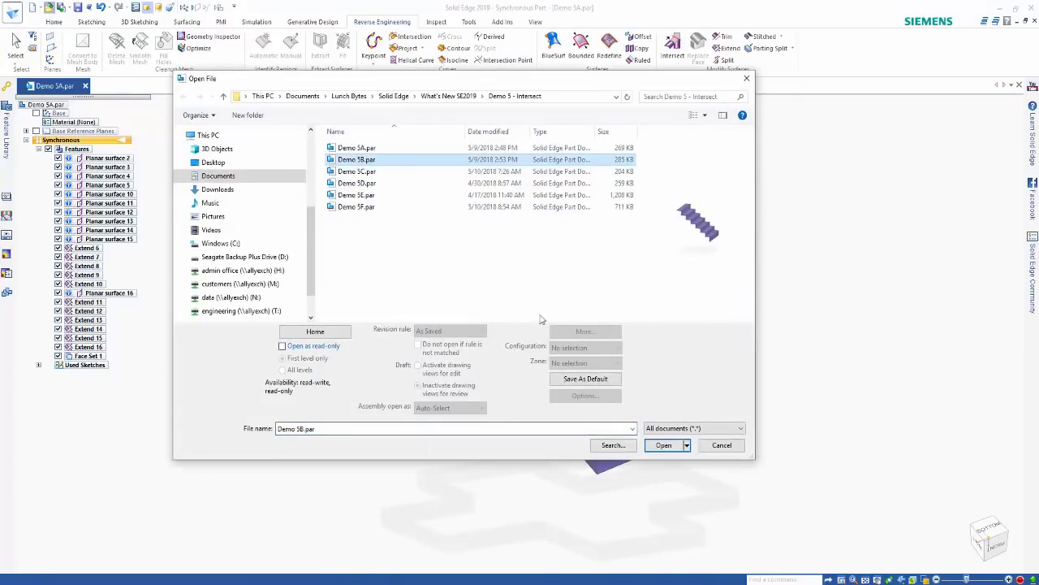
left_click(664, 445)
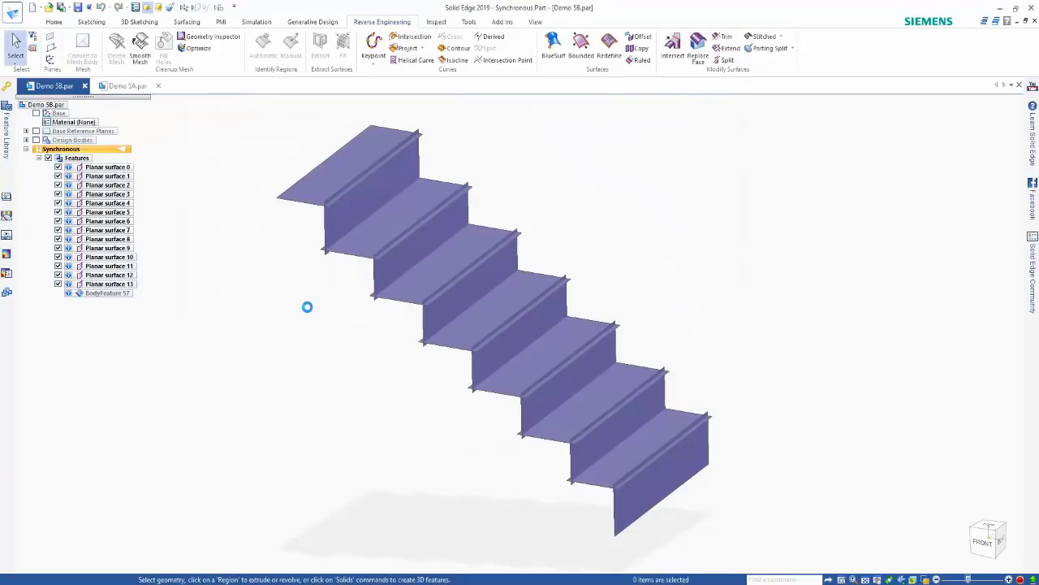
Auto-trim all the staircase surfaces in Demo 5B.par with Intersect, removing the overhanging edges.
left_click(673, 48)
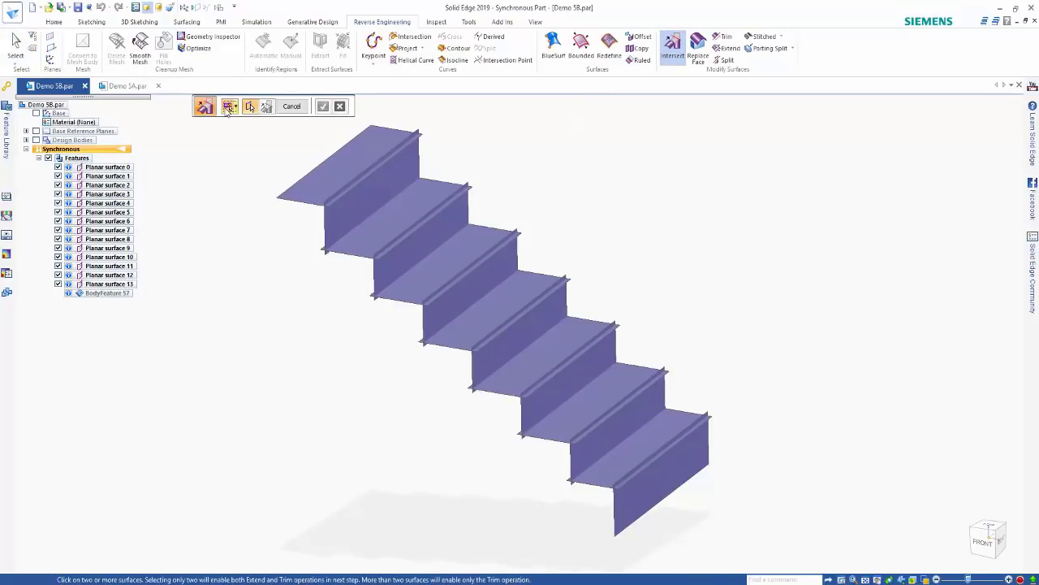
left_click(231, 106)
left_click(252, 146)
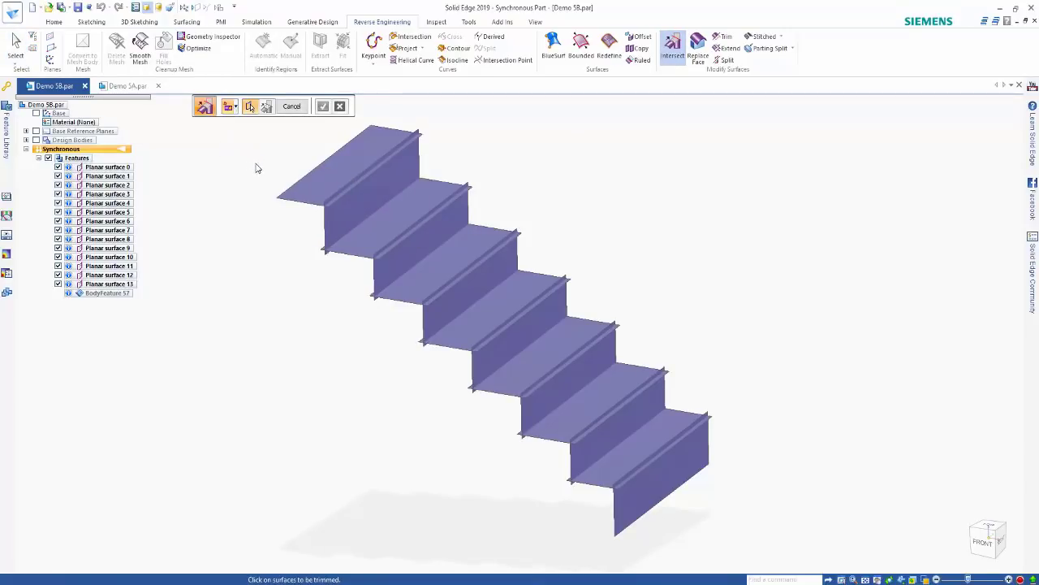
left_click_drag(234, 122, 802, 567)
right_click(801, 325)
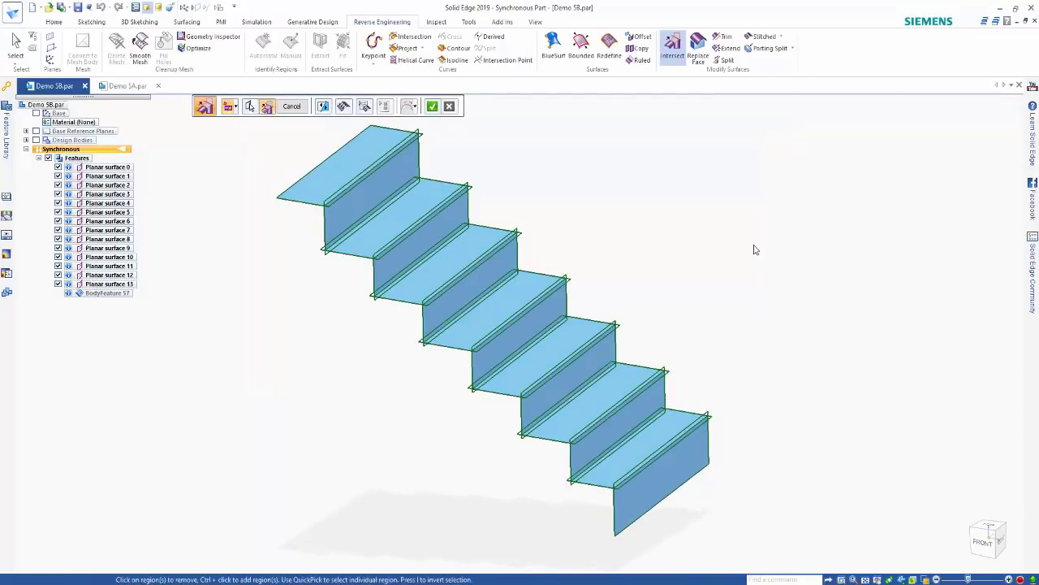
left_click(292, 107)
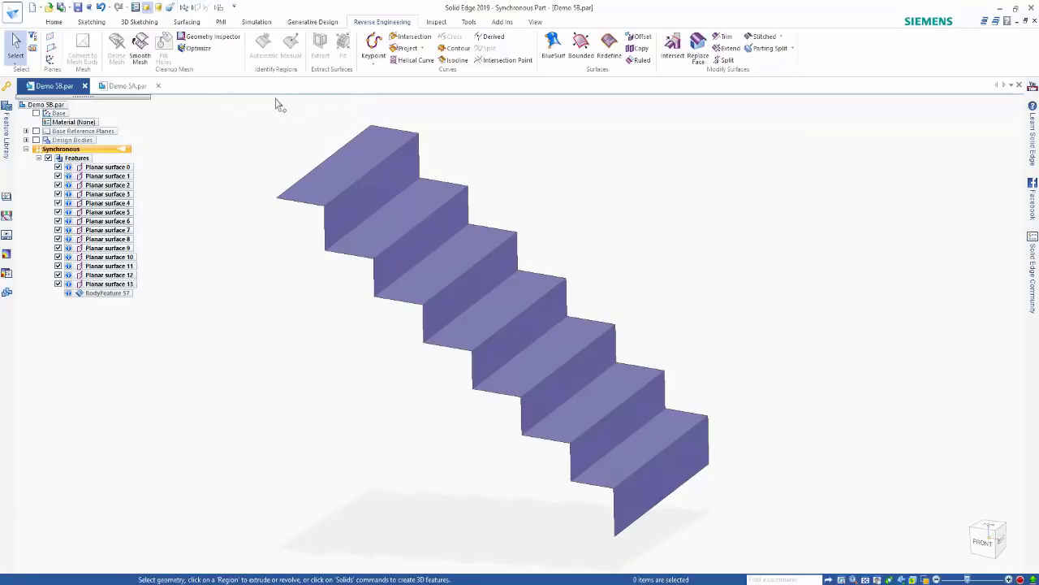
Open Demo 5C.par from the Demo 5 - Intersect folder.
left_click(52, 10)
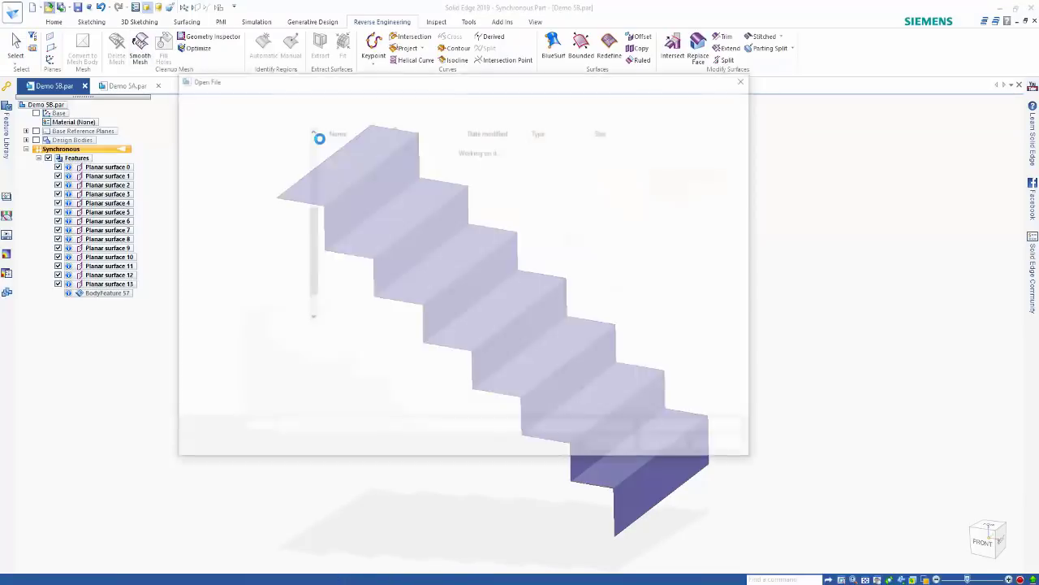
left_click(368, 171)
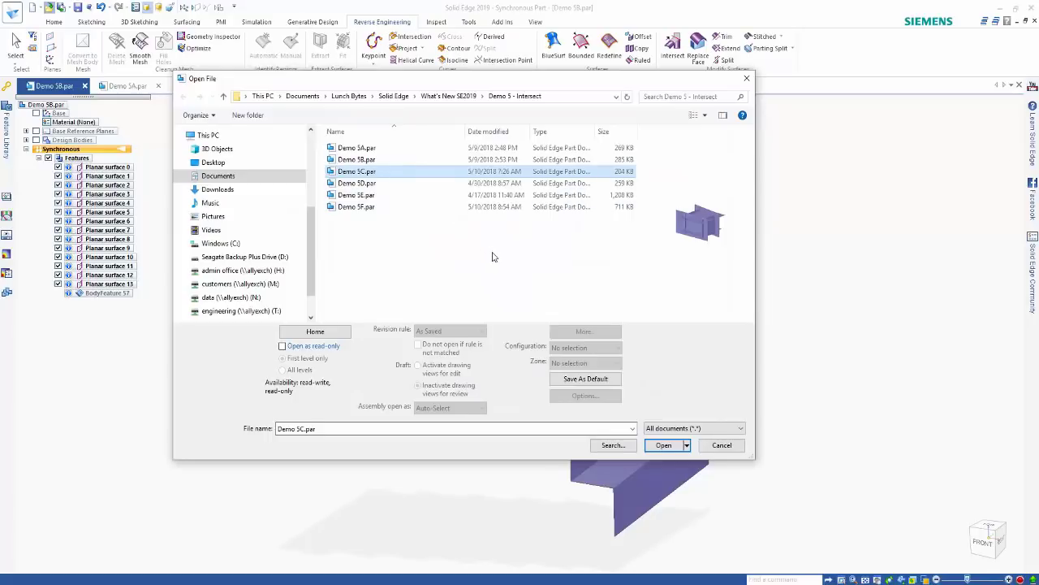
left_click(662, 445)
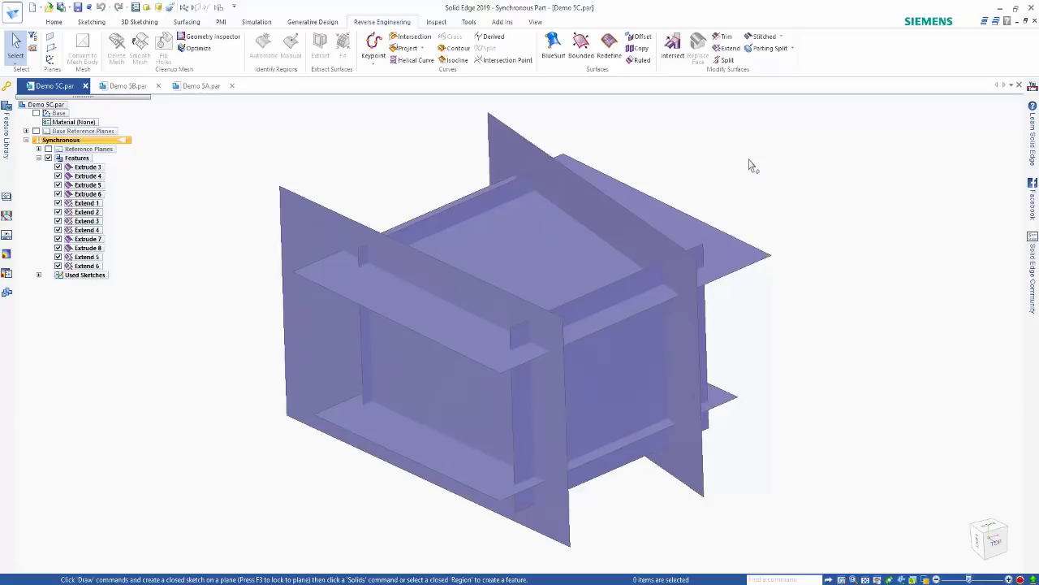
Start an Intersect auto-trim on all the crossing surfaces of the box in Demo 5C.par.
left_click(672, 47)
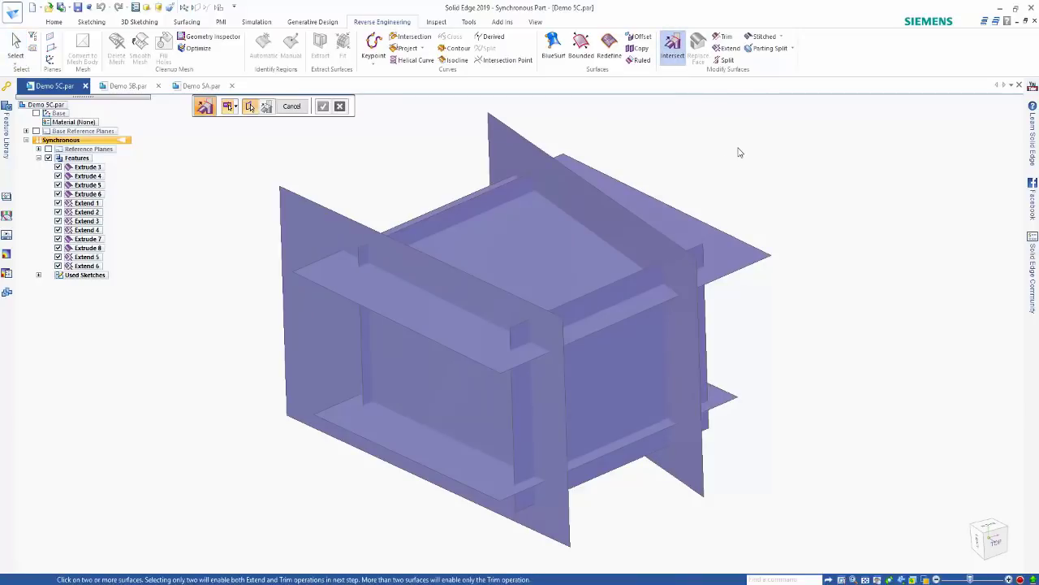
left_click(234, 107)
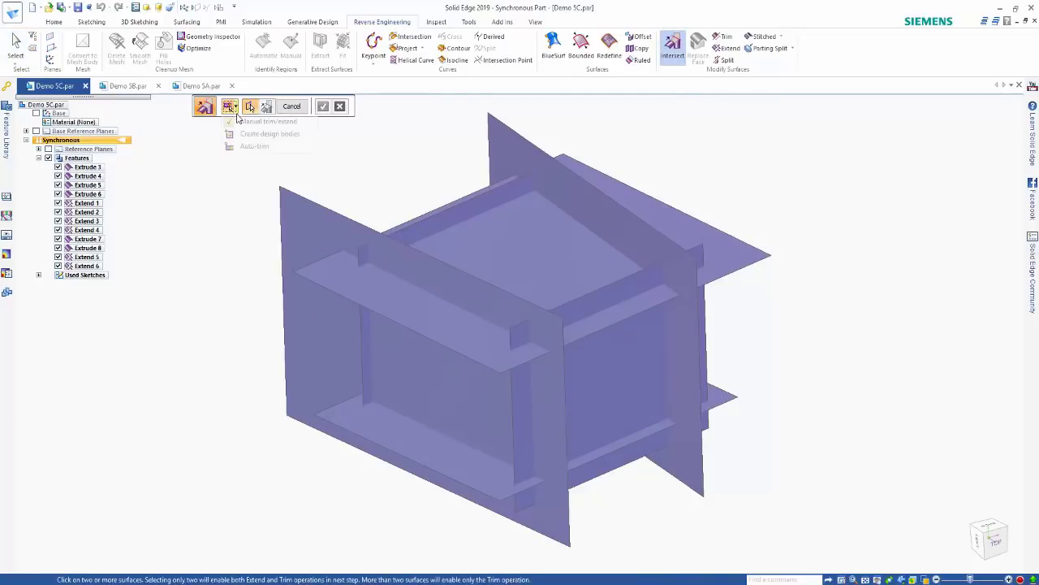
left_click(257, 148)
scroll(494, 396, "down", 2)
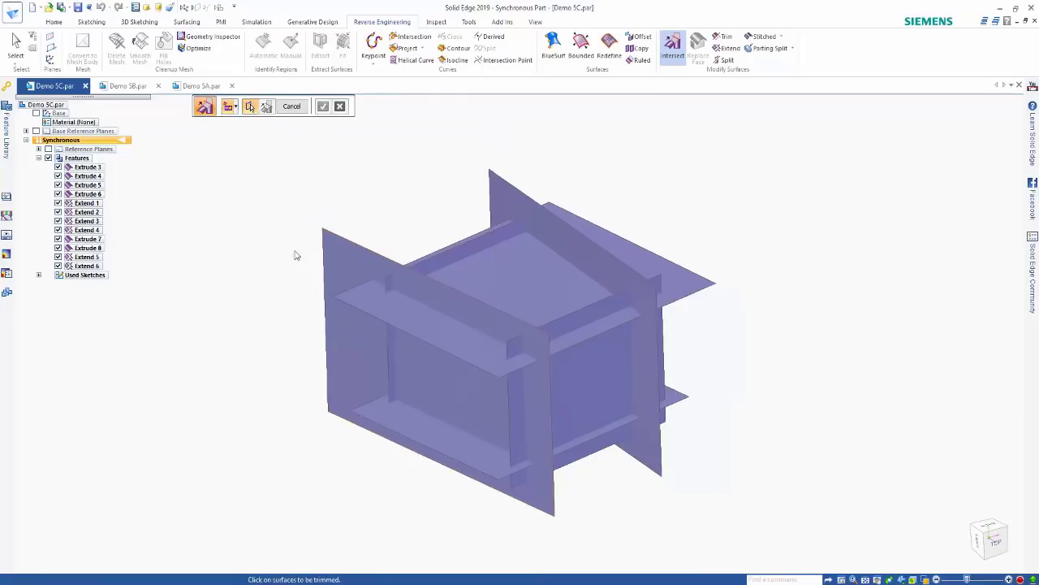
left_click_drag(253, 122, 785, 540)
right_click(243, 158)
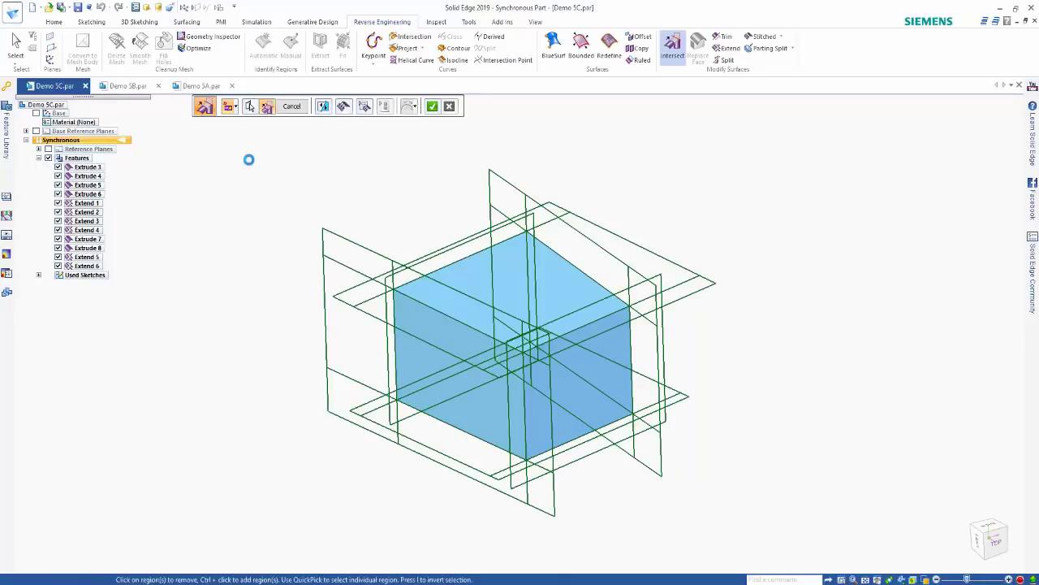
Toggle the region inversion on and off, and stitch the trimmed box faces into one closed body.
middle_click_drag(309, 172, 341, 166)
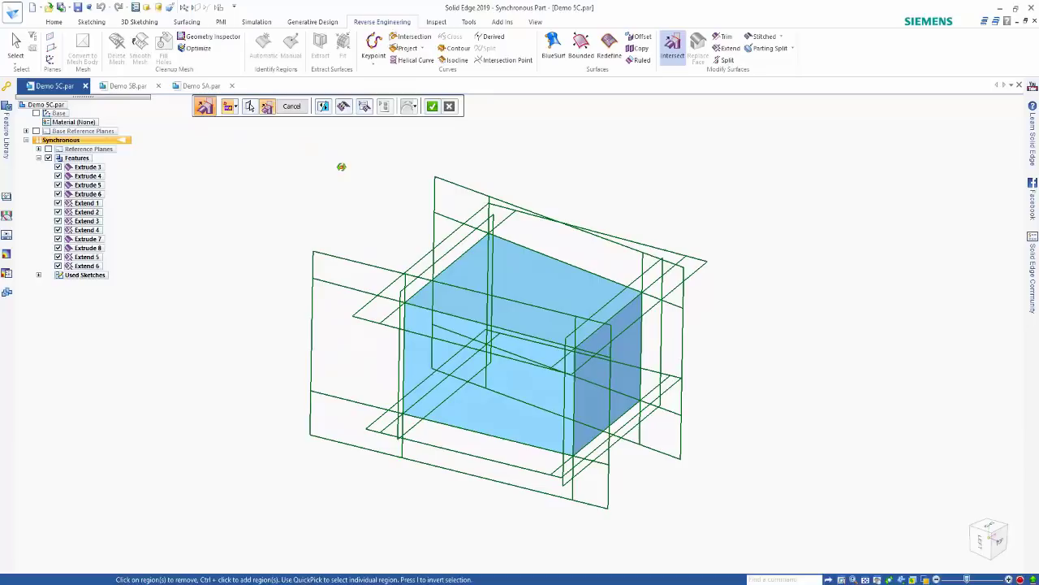
left_click(323, 107)
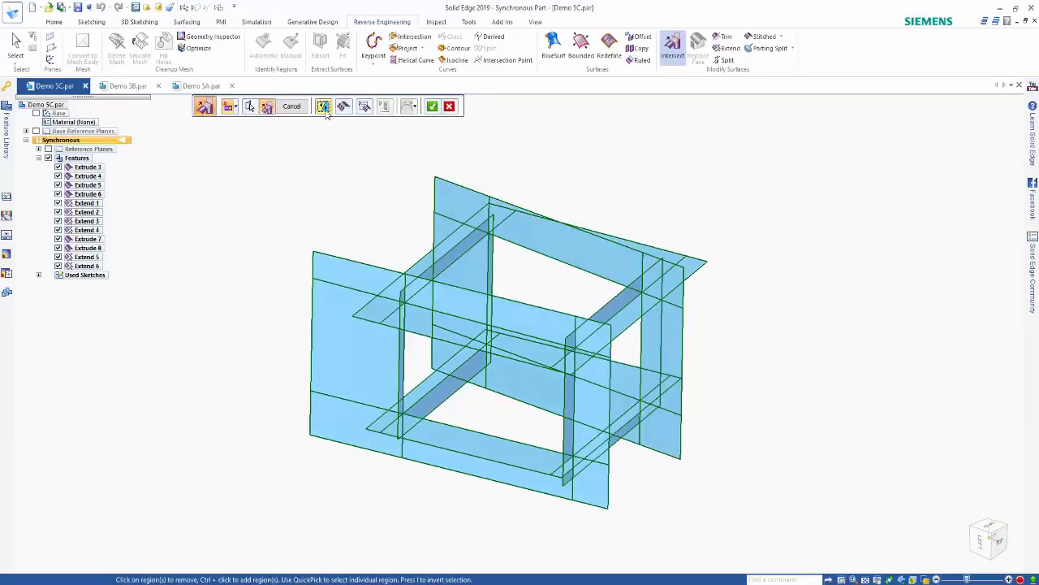
left_click(323, 107)
middle_click_drag(365, 174, 346, 162)
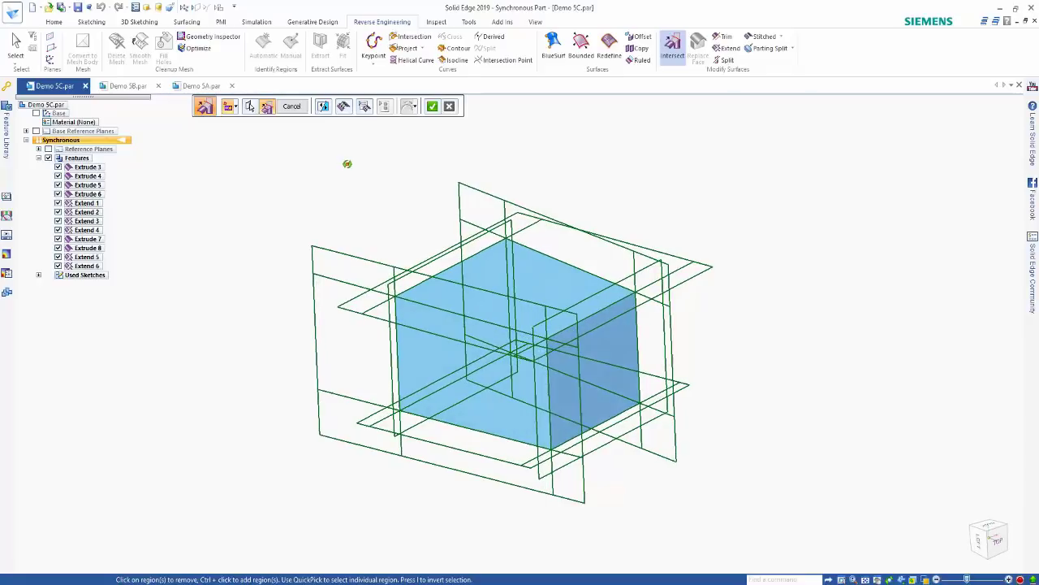
left_click(345, 107)
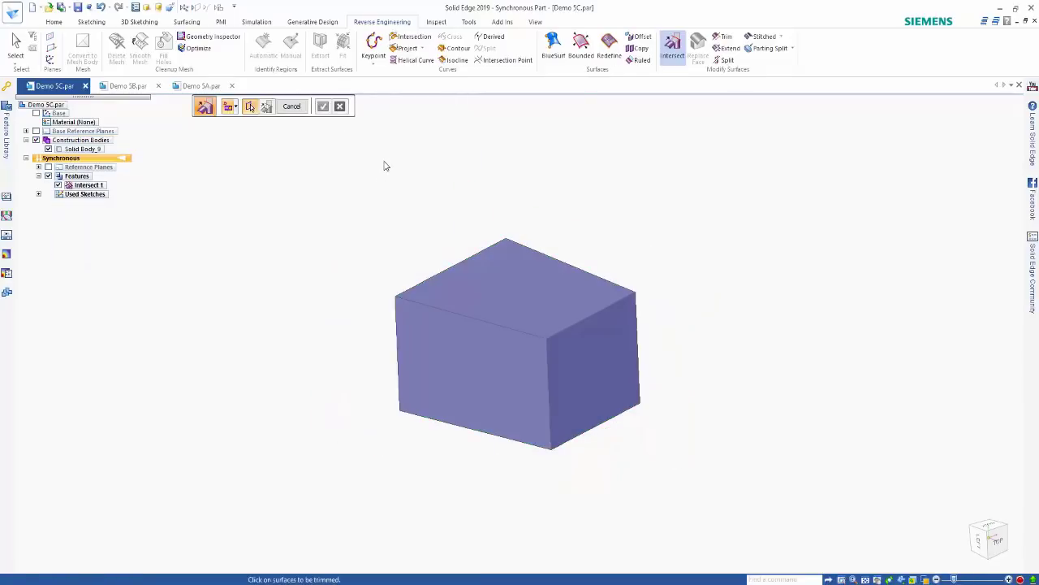
left_click(294, 111)
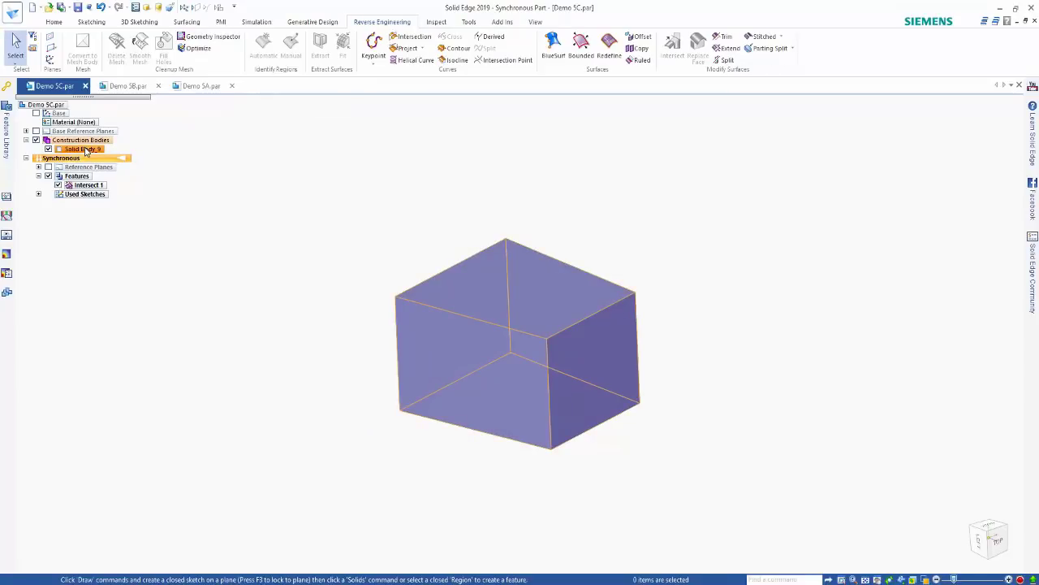
Switch the box's construction body to a design body.
left_click(85, 151)
right_click(85, 151)
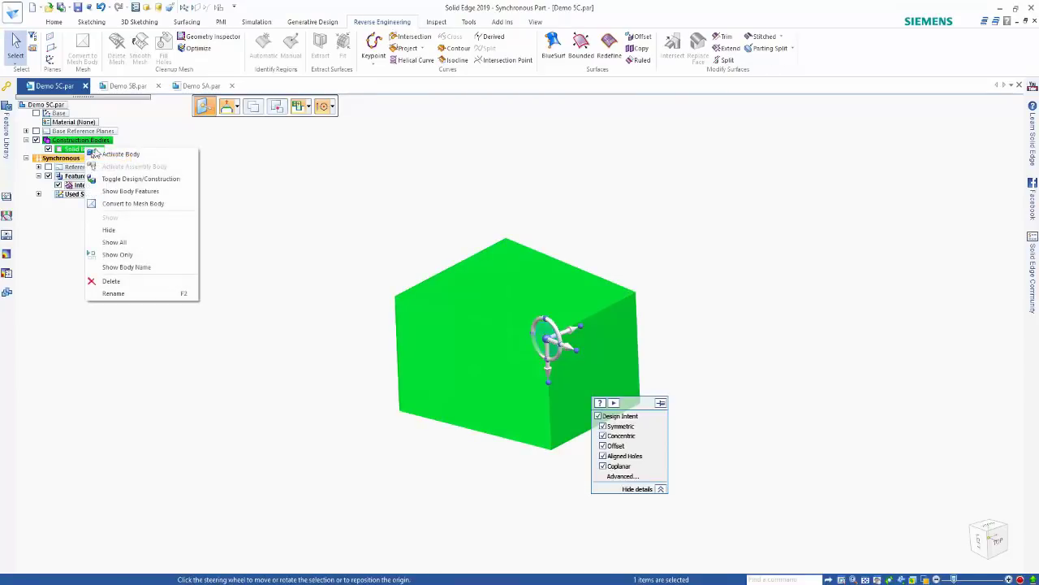
left_click(168, 185)
Undo the design body conversion and the Intersect auto-trim of the box.
middle_click_drag(255, 221, 312, 250)
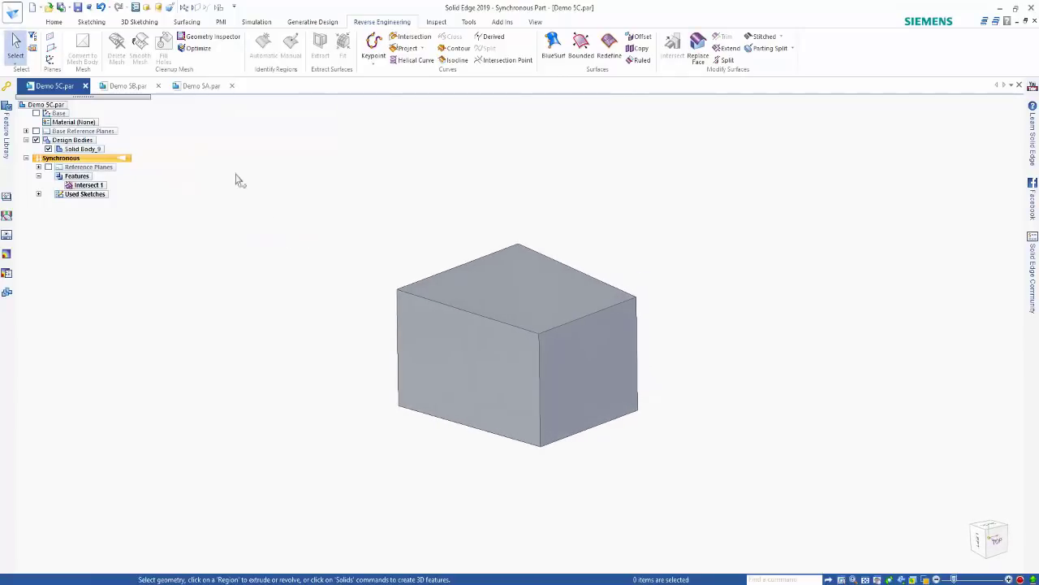
left_click(101, 8)
left_click(101, 8)
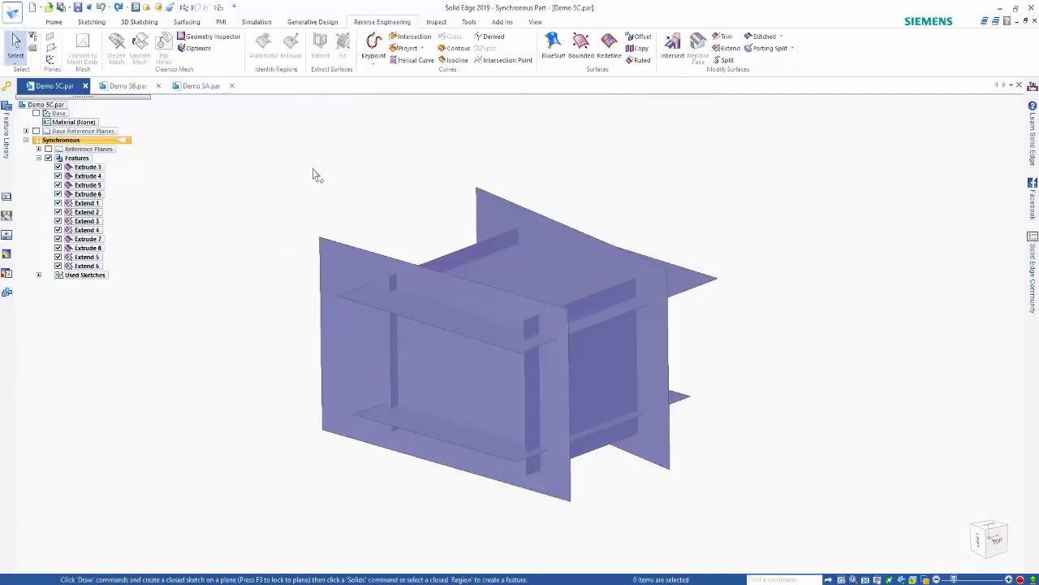
Run Intersect in Create design bodies mode on all the crossing surfaces of the box.
left_click(673, 45)
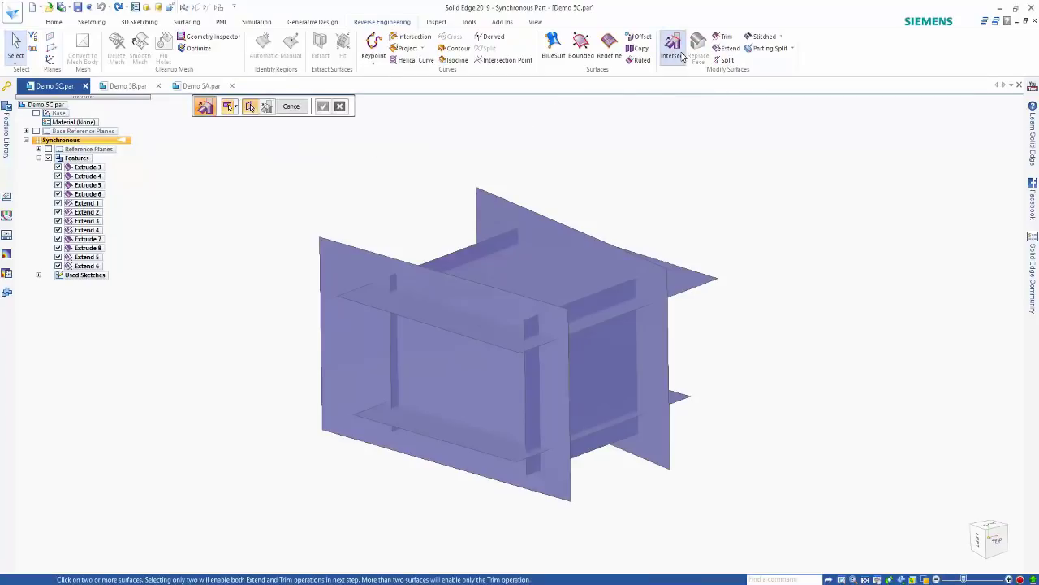
left_click(235, 108)
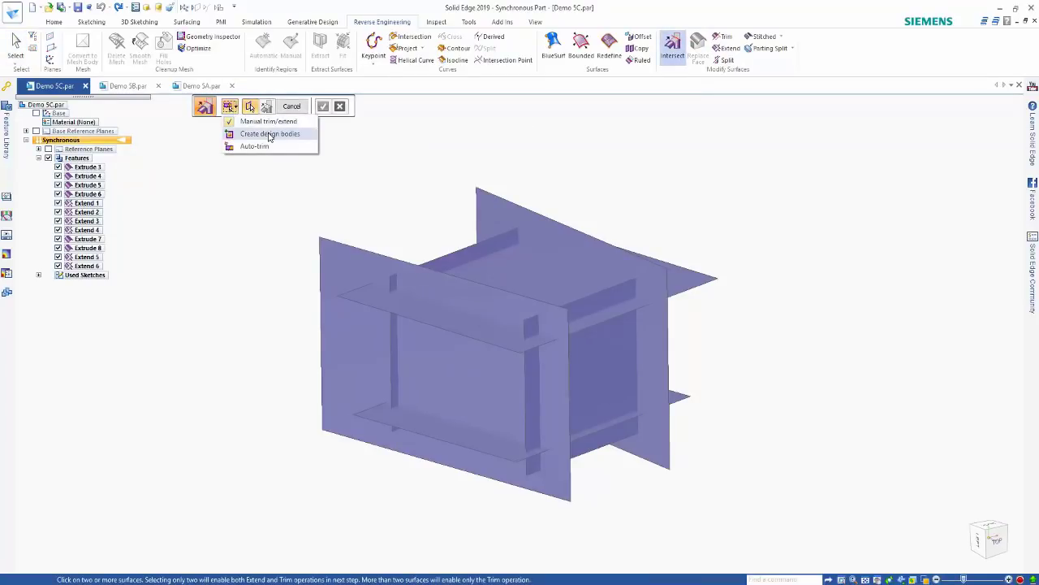
left_click(270, 134)
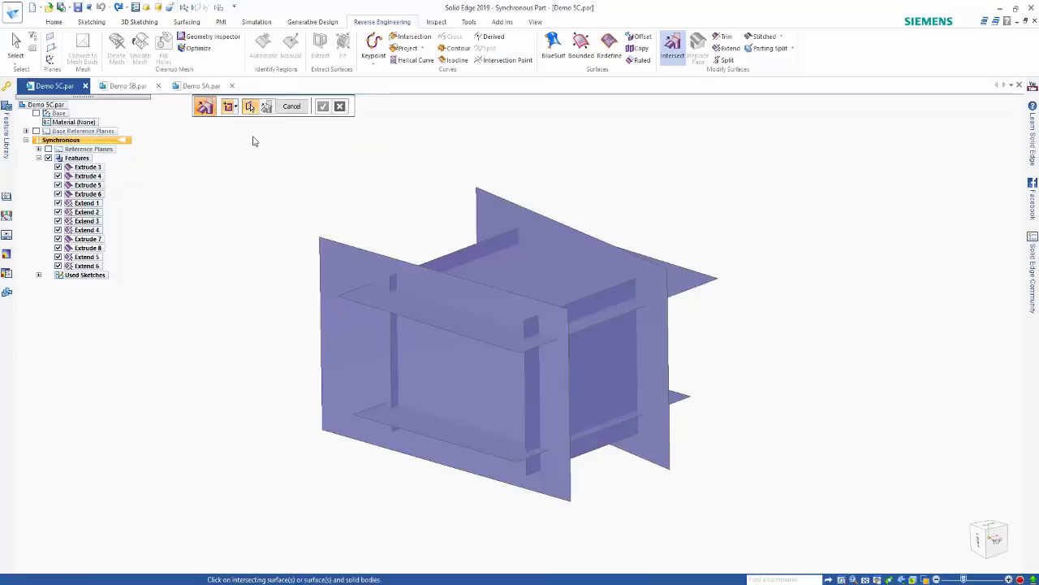
left_click_drag(252, 136, 781, 530)
right_click(769, 299)
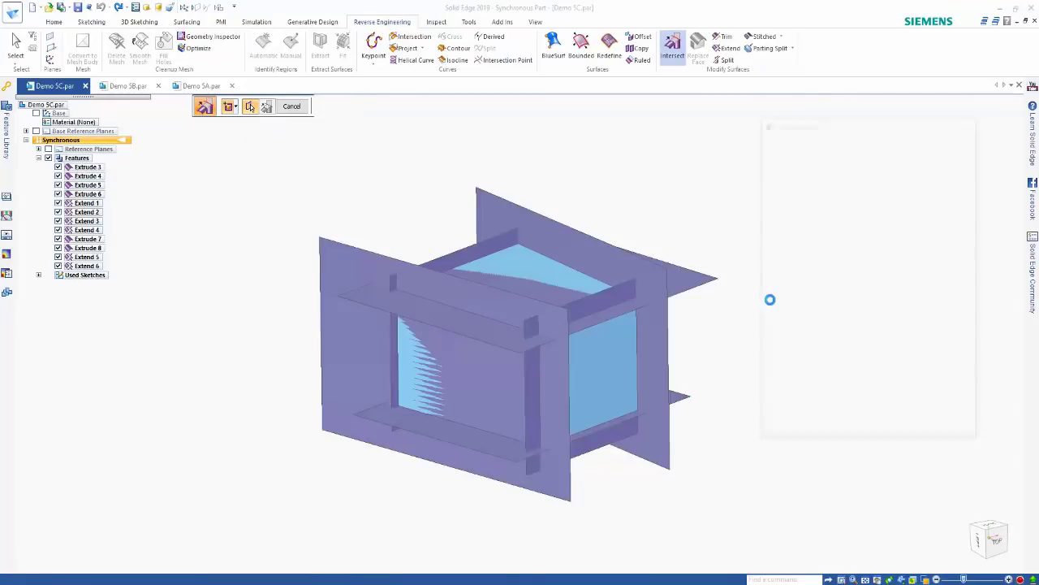
Enable Consume Surfaces and Unite Regions for the box's volume region and create the design body.
left_click(762, 205)
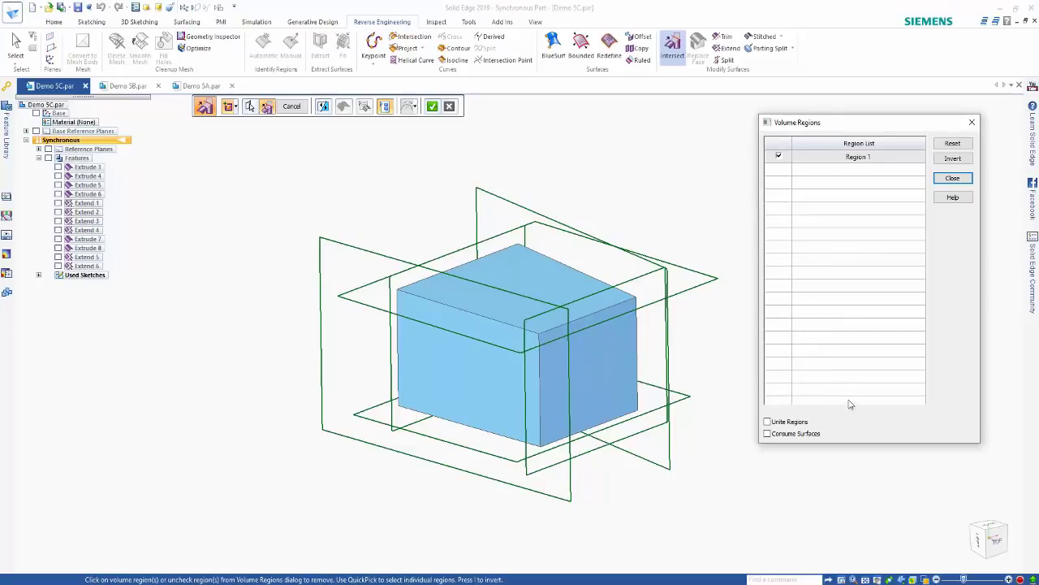
left_click(805, 436)
left_click(784, 422)
right_click(718, 210)
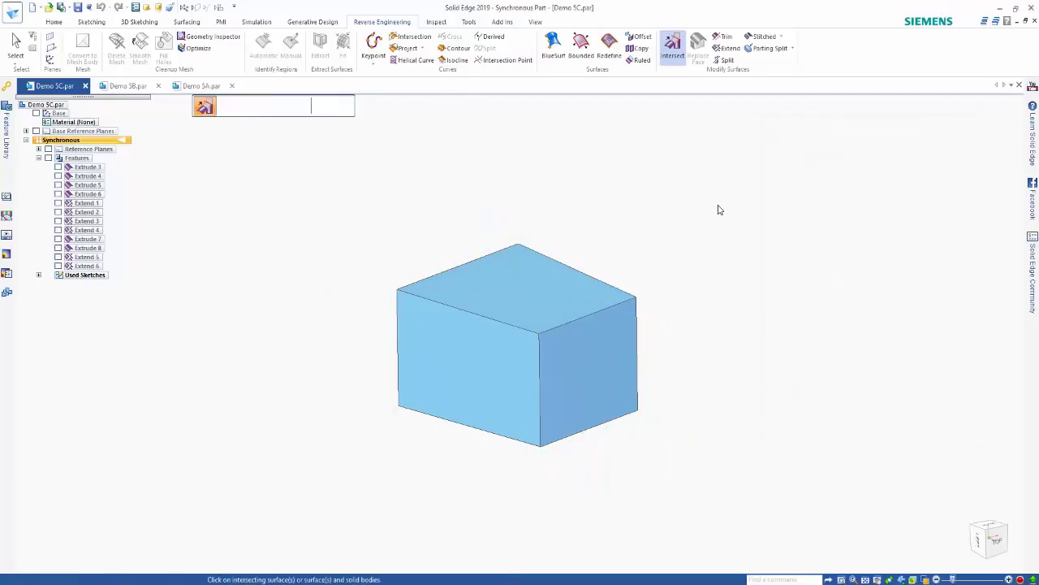
left_click(291, 111)
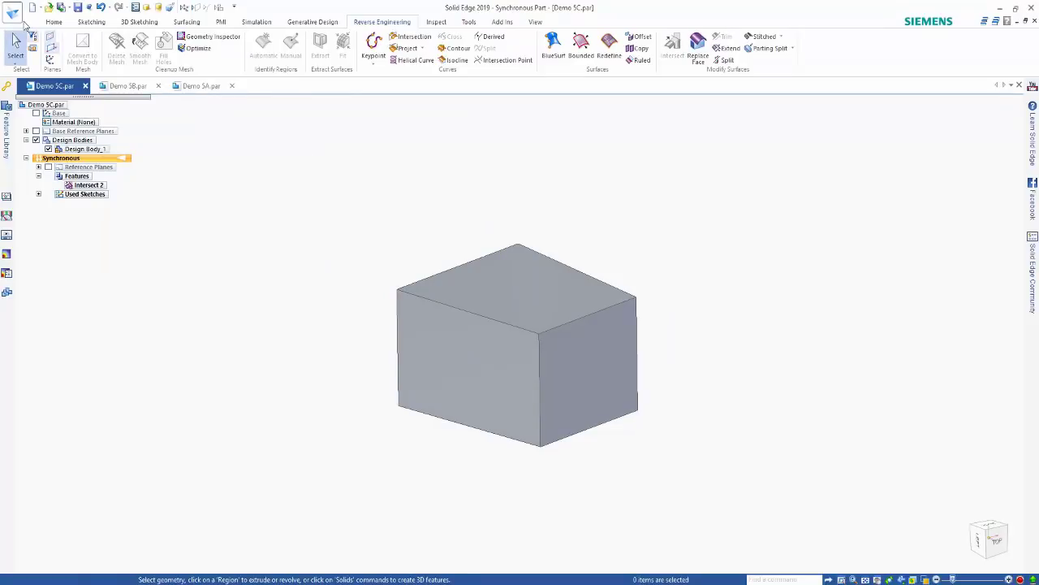
Open Demo 5E.par from the Demo 5 - Intersect folder.
left_click(48, 9)
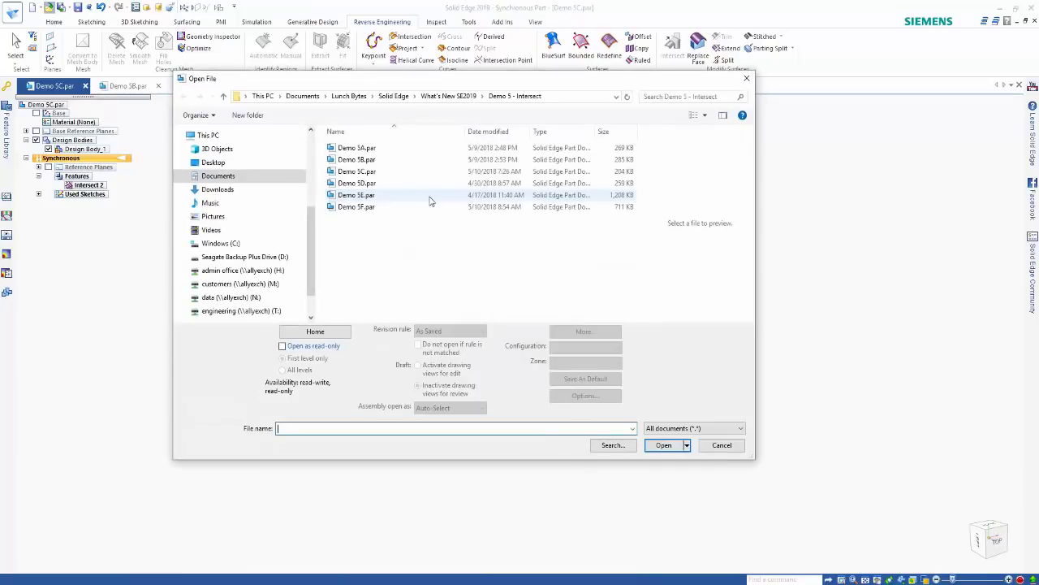
left_click(409, 189)
left_click(409, 195)
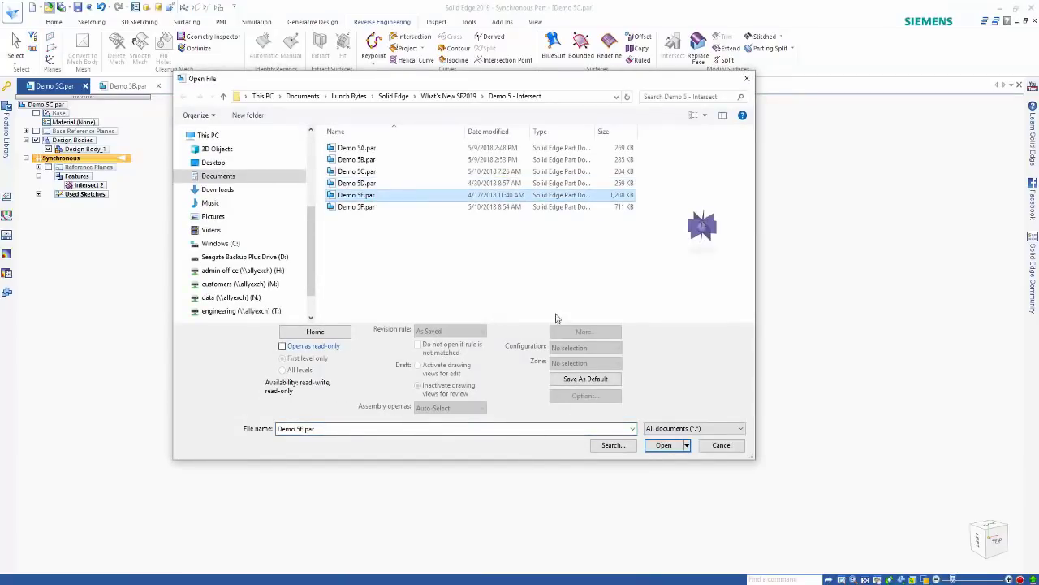
left_click(655, 449)
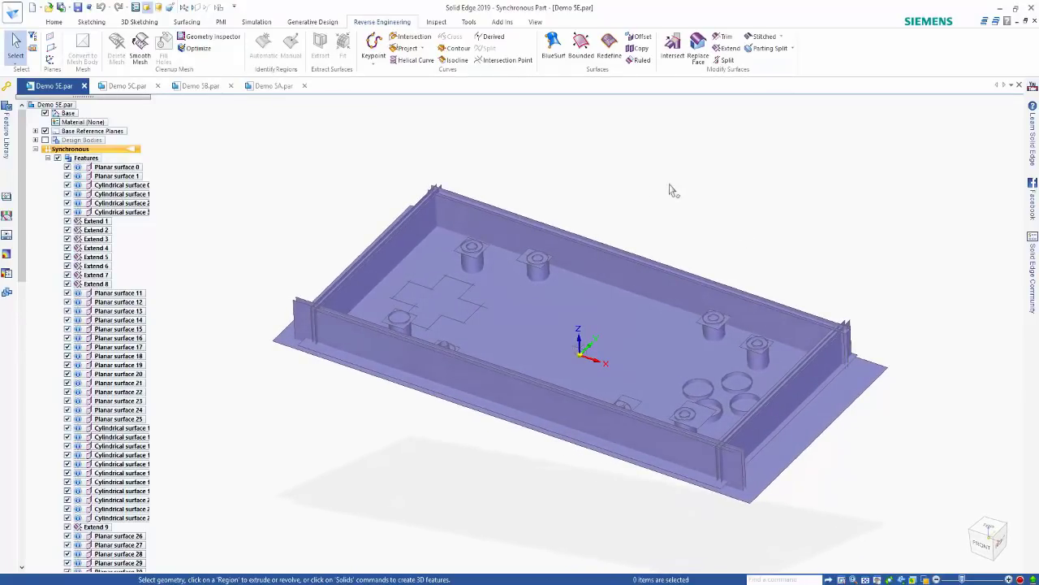
Run Intersect in Create design bodies mode on all the surfaces of the tray in Demo 5E.par.
left_click(673, 50)
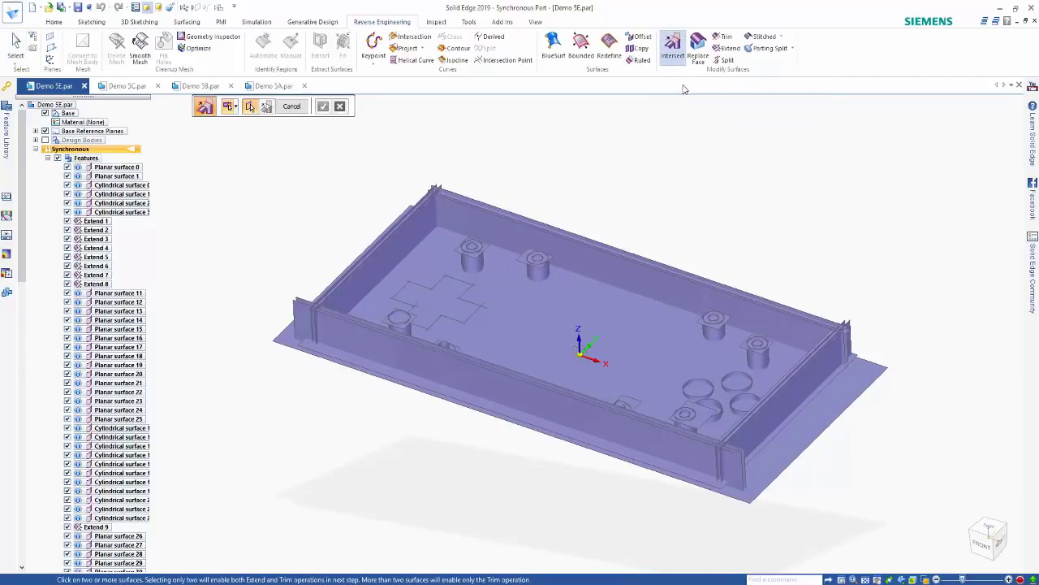
left_click(235, 106)
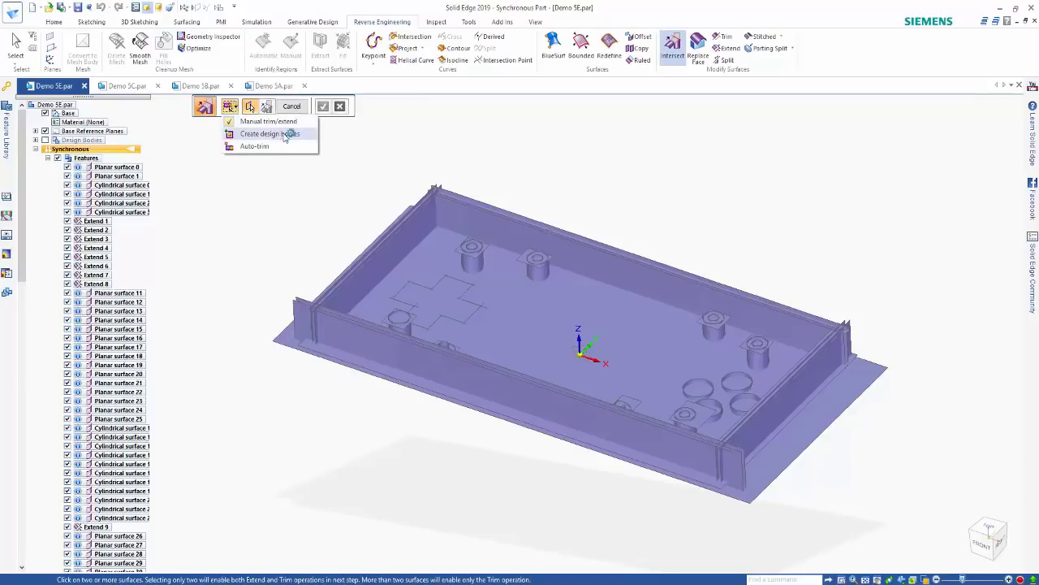
left_click(276, 135)
left_click_drag(213, 160, 906, 550)
right_click(691, 142)
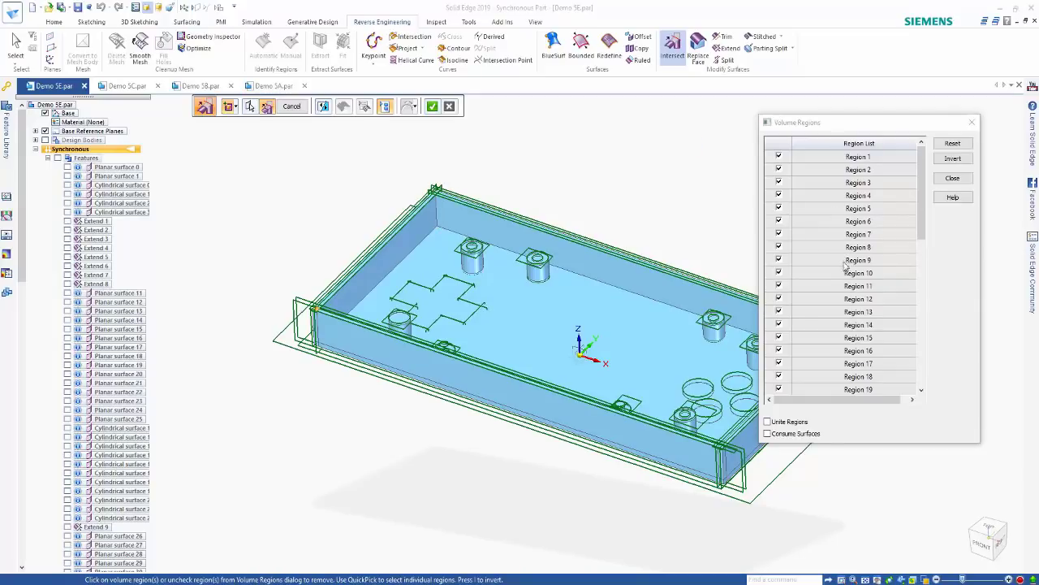
Remove the cross-shaped cutout region and the four round hole regions from the tray floor's volume regions.
scroll(622, 163, "up", 4)
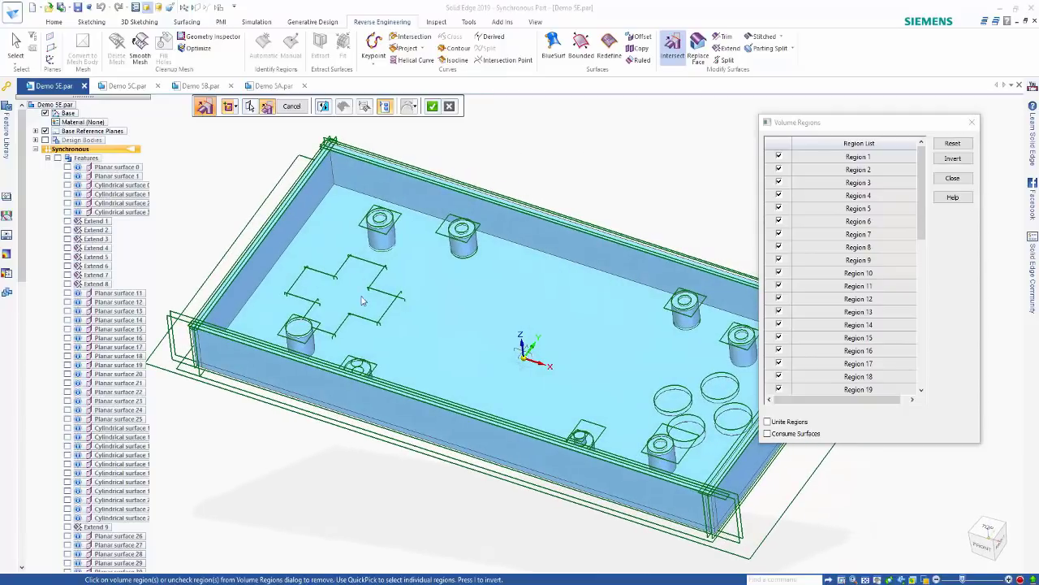
left_click(361, 297)
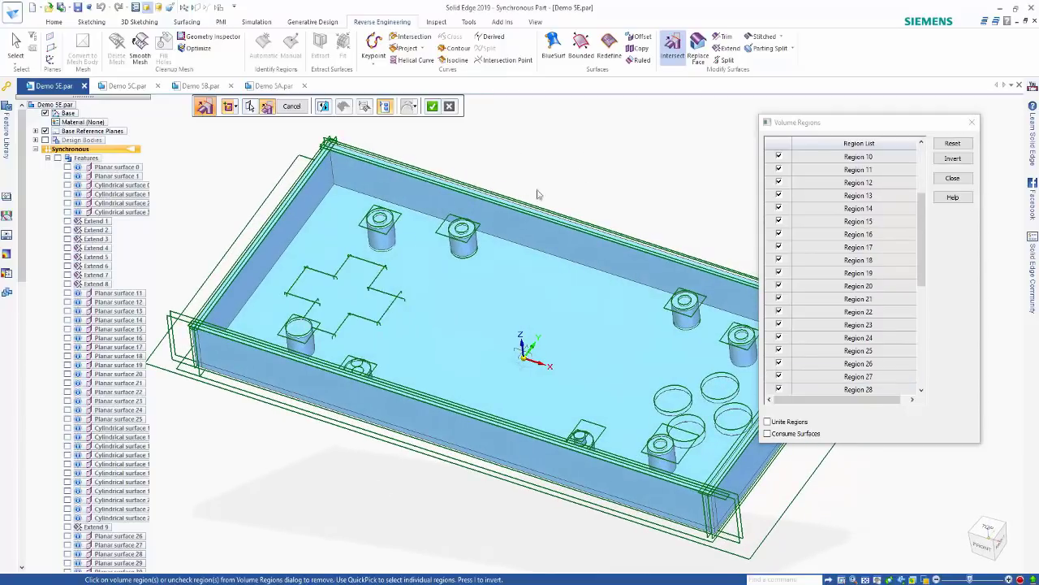
middle_click_drag(700, 387, 599, 354, "shift")
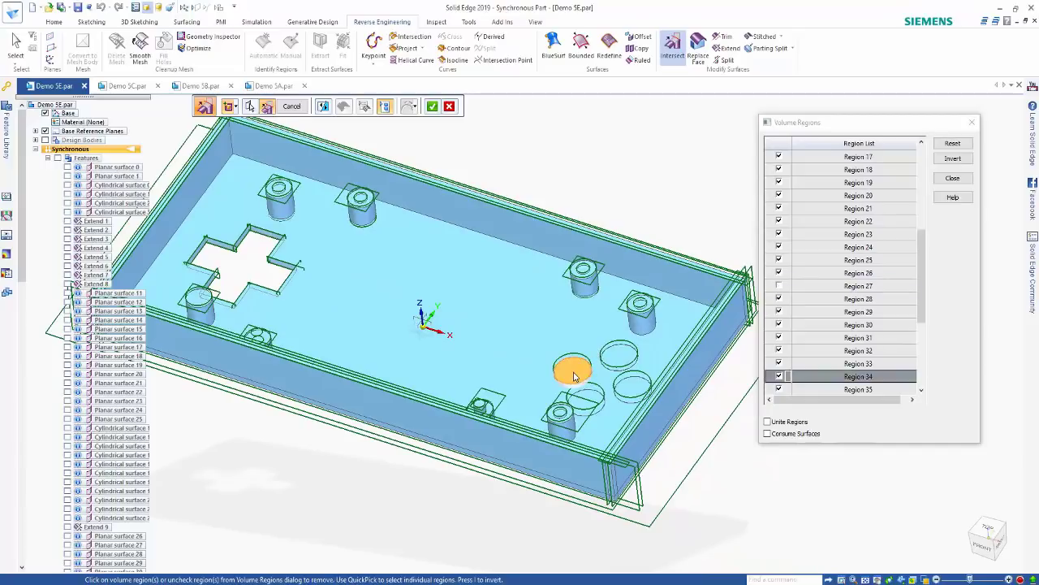
left_click(571, 368)
left_click(617, 359)
left_click(636, 394)
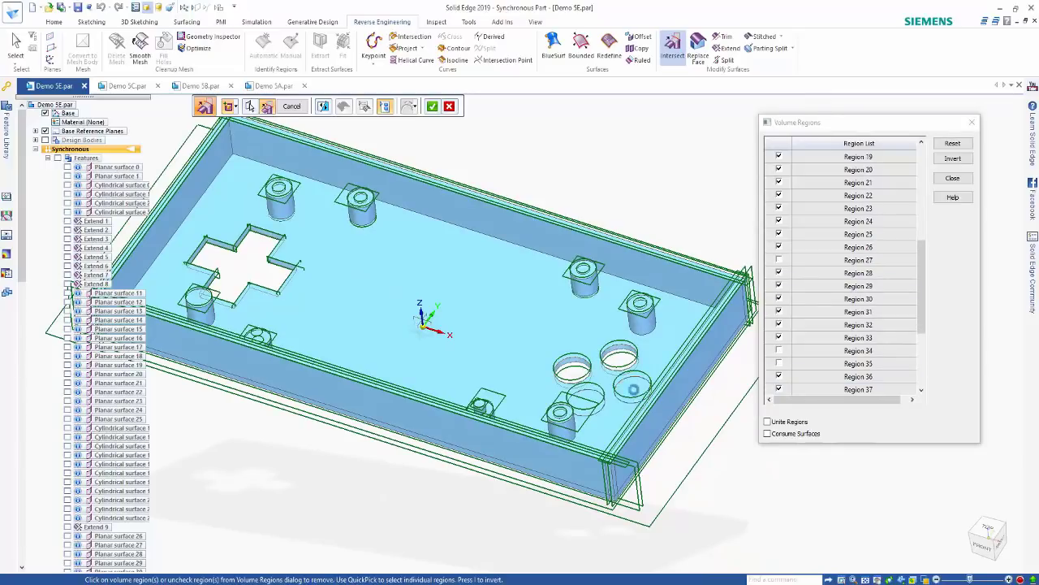
left_click(586, 401)
Remove the bore regions inside the tray's hollow cylindrical bosses from the volume regions.
middle_click_drag(398, 390, 454, 378)
left_click(568, 425)
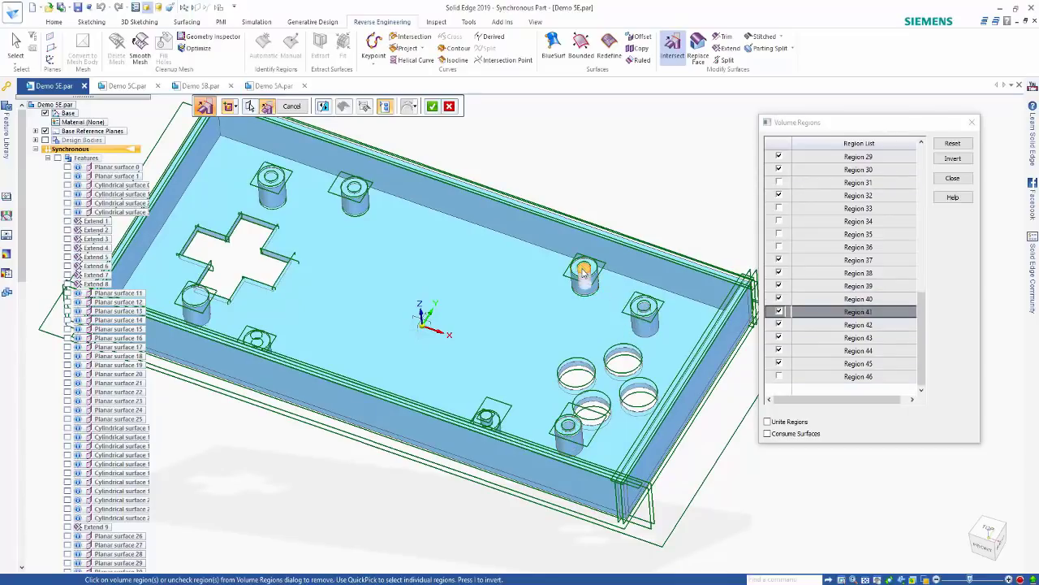
left_click(362, 191)
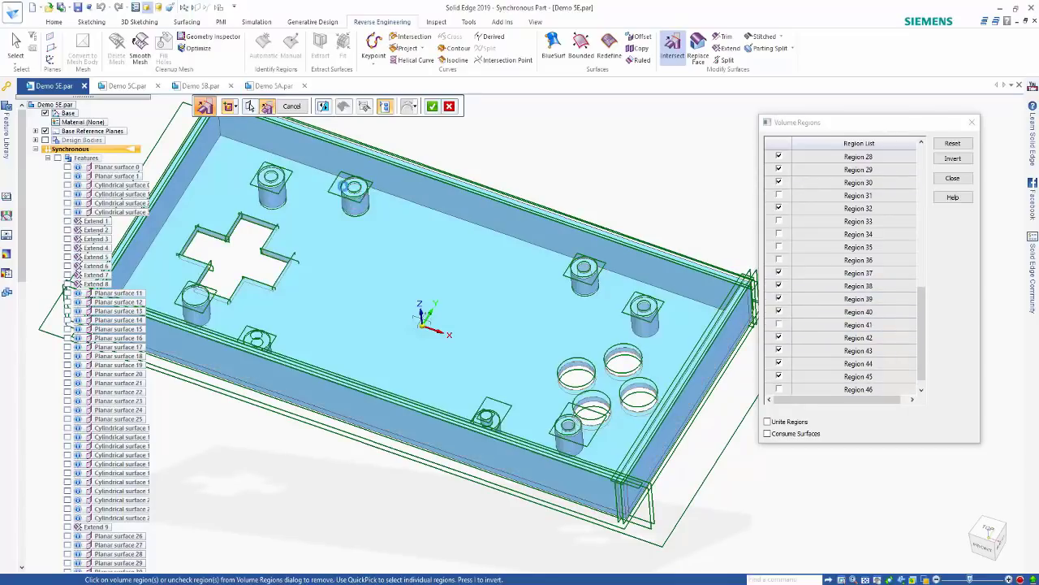
left_click(270, 180)
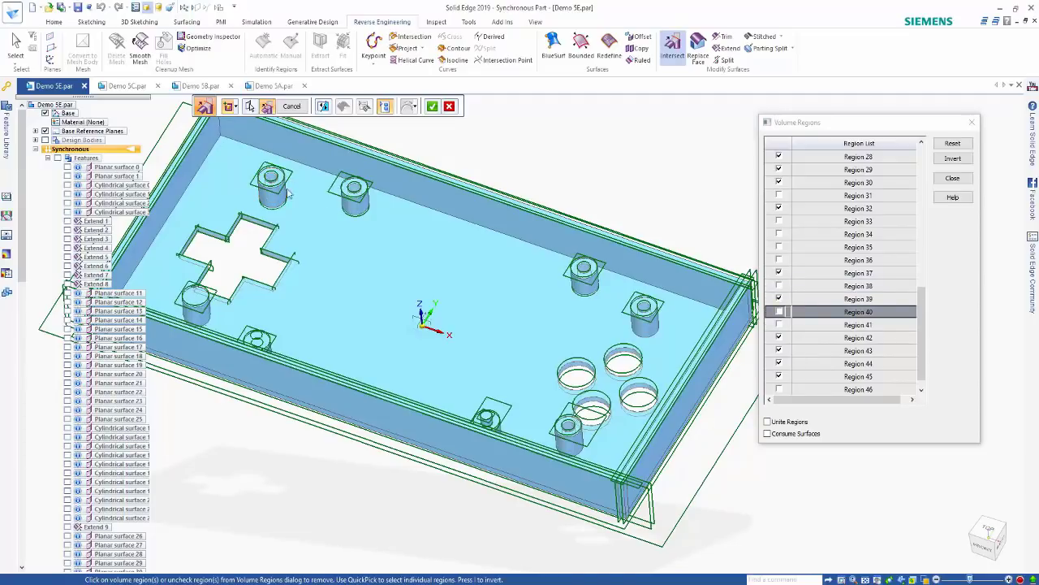
Enable Consume Surfaces and Unite Regions for the tray's remaining regions, create the design body and end Intersect.
left_click(781, 434)
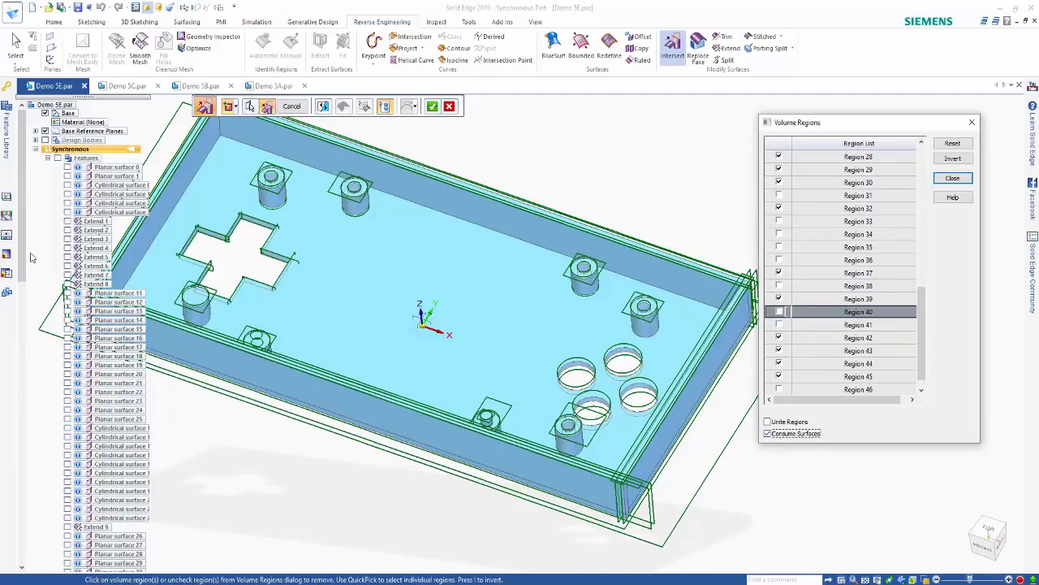
left_click_drag(24, 243, 21, 211)
left_click(767, 422)
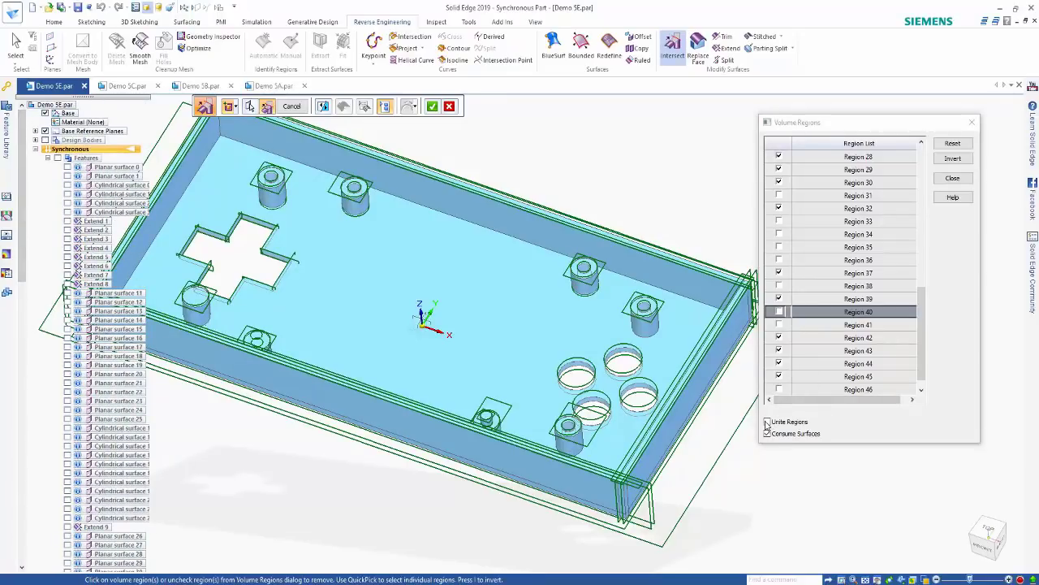
key("ctrl+f")
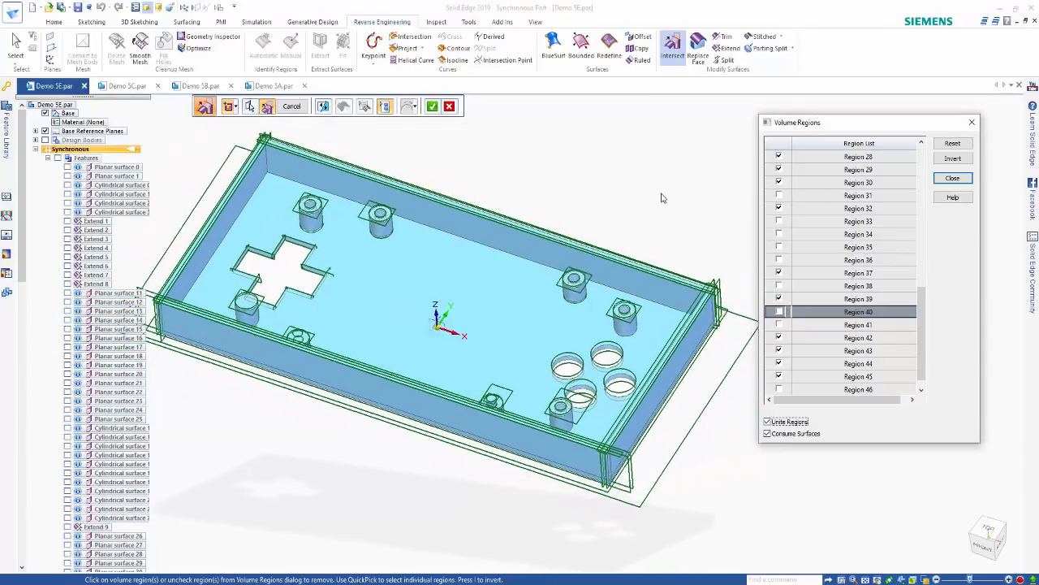
right_click(700, 159)
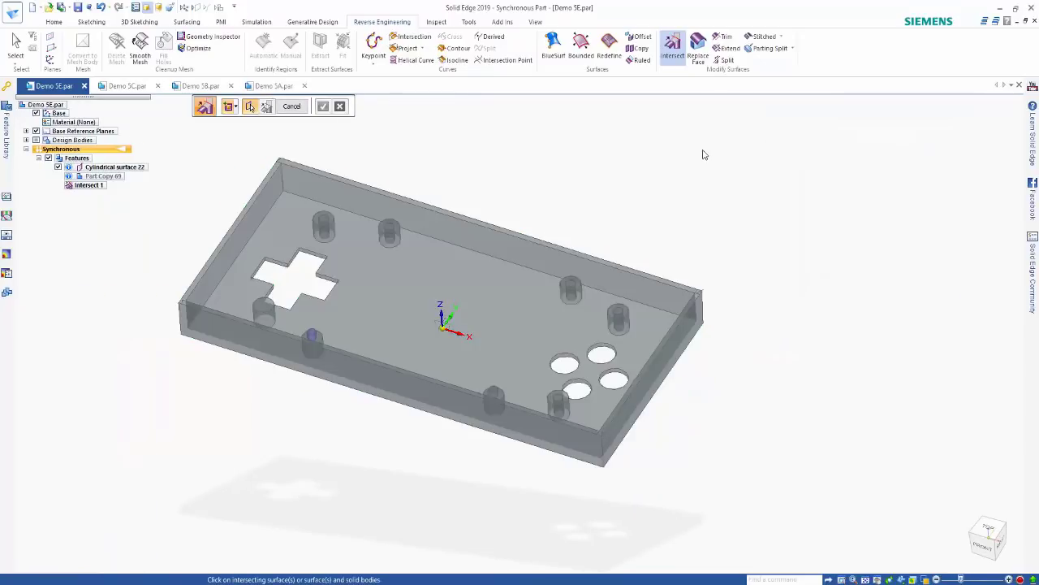
left_click(292, 107)
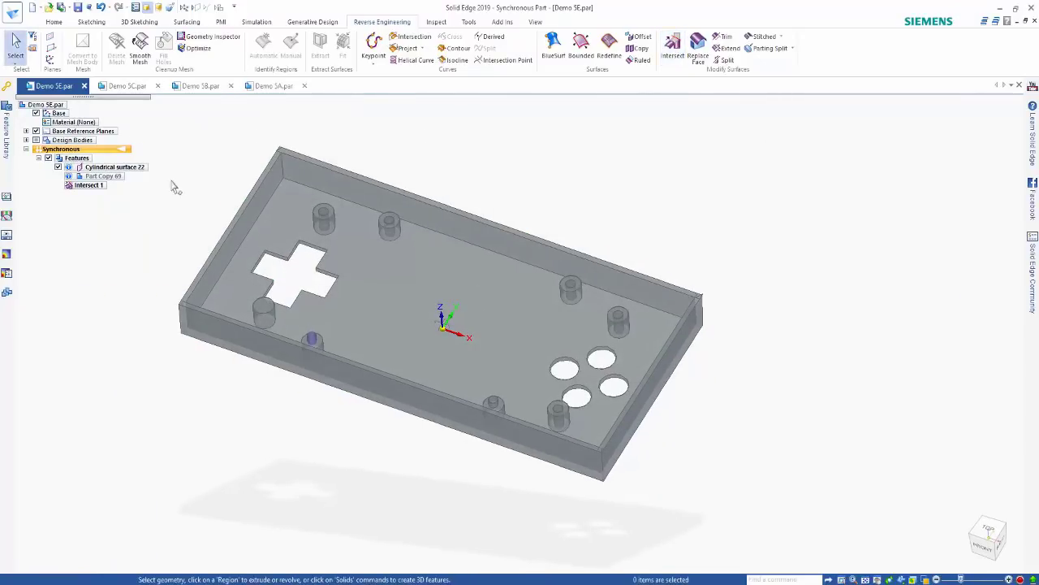
Expand the list of design bodies and activate the tray's new design body.
left_click(26, 140)
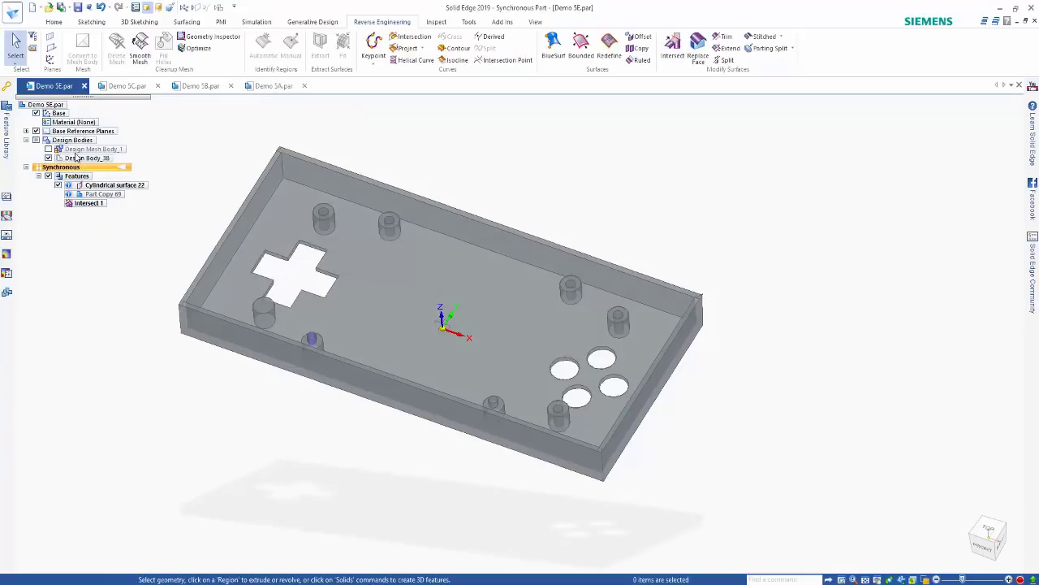
left_click(77, 158)
key("Escape")
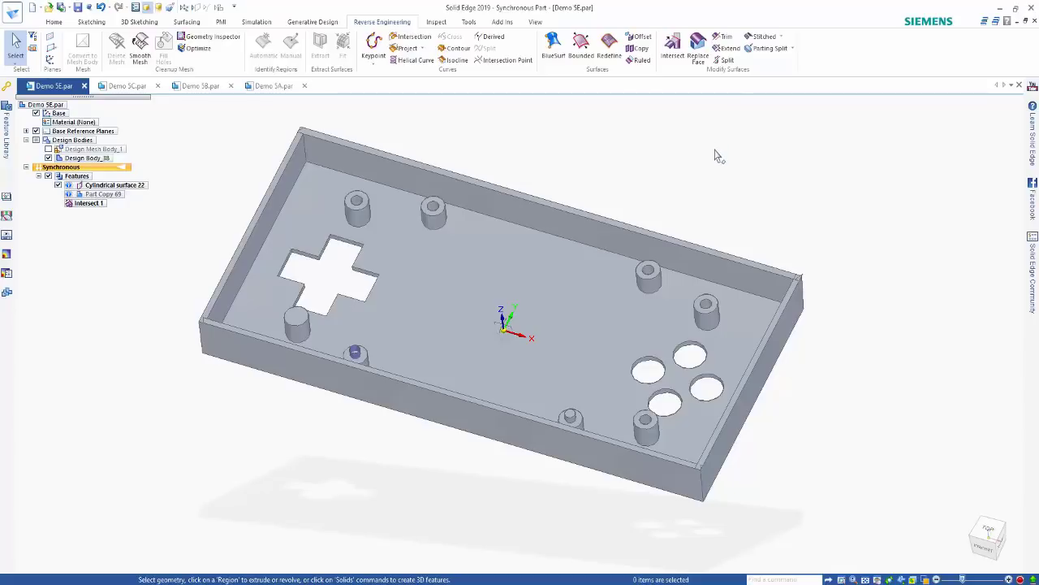
Close all the open Demo 5 documents without saving their changes.
right_click(277, 89)
left_click(324, 135)
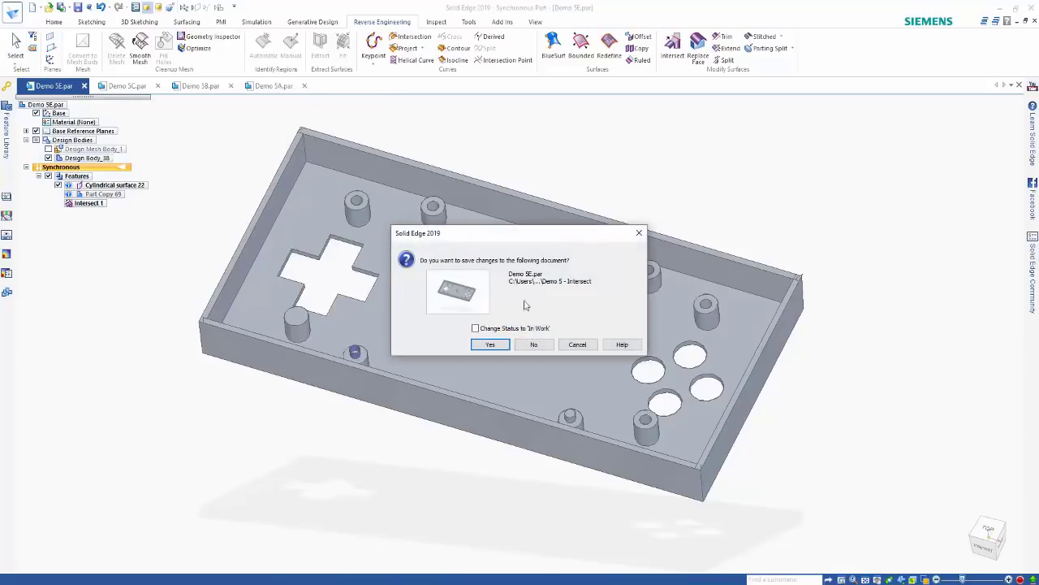
left_click(533, 345)
left_click(535, 345)
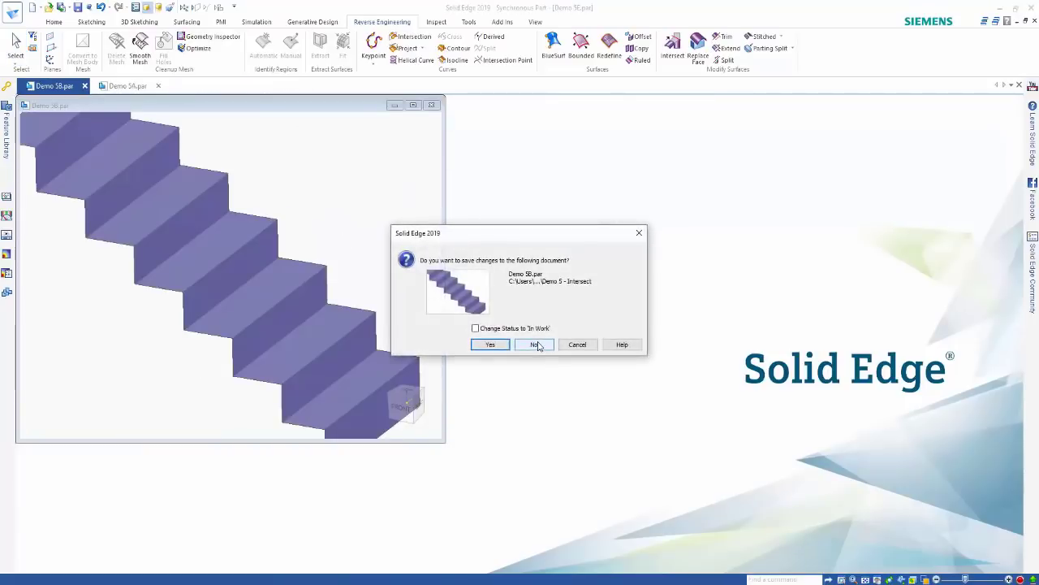
left_click(536, 344)
left_click(536, 344)
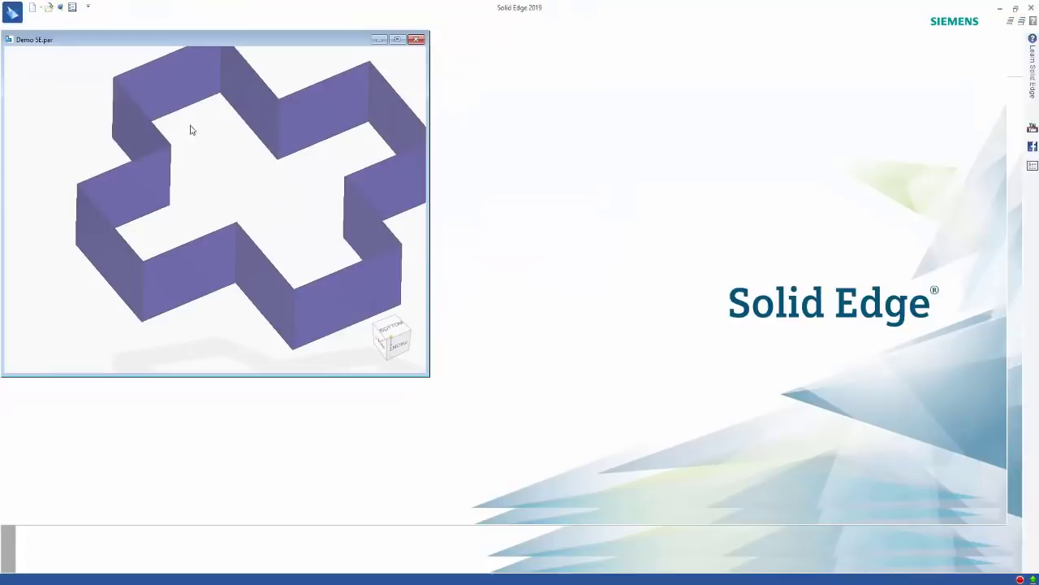
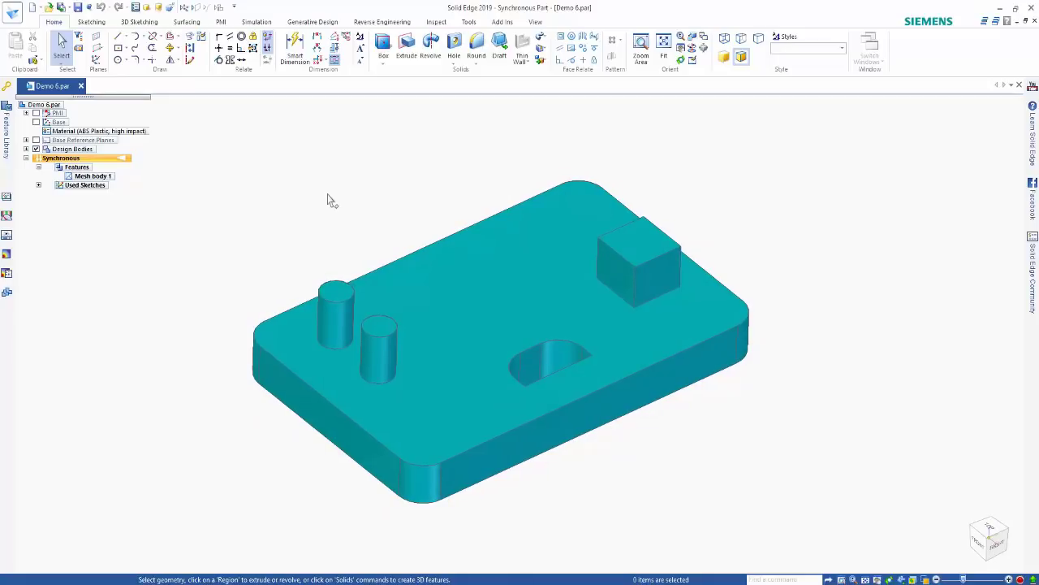
middle_click_drag(329, 203, 591, 247)
left_click_drag(592, 247, 672, 338)
left_click(625, 318)
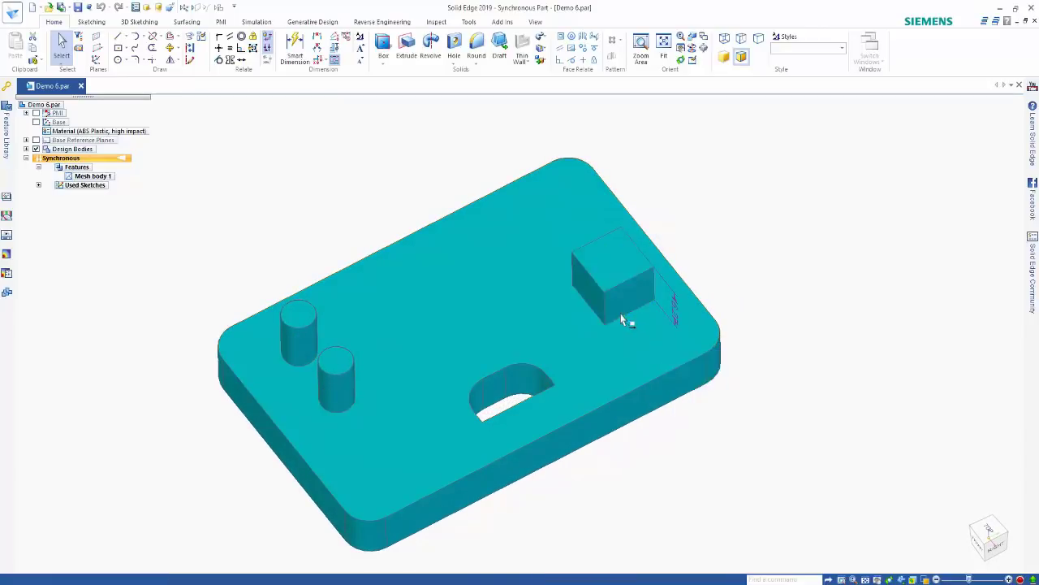
left_click(571, 256)
key("Escape")
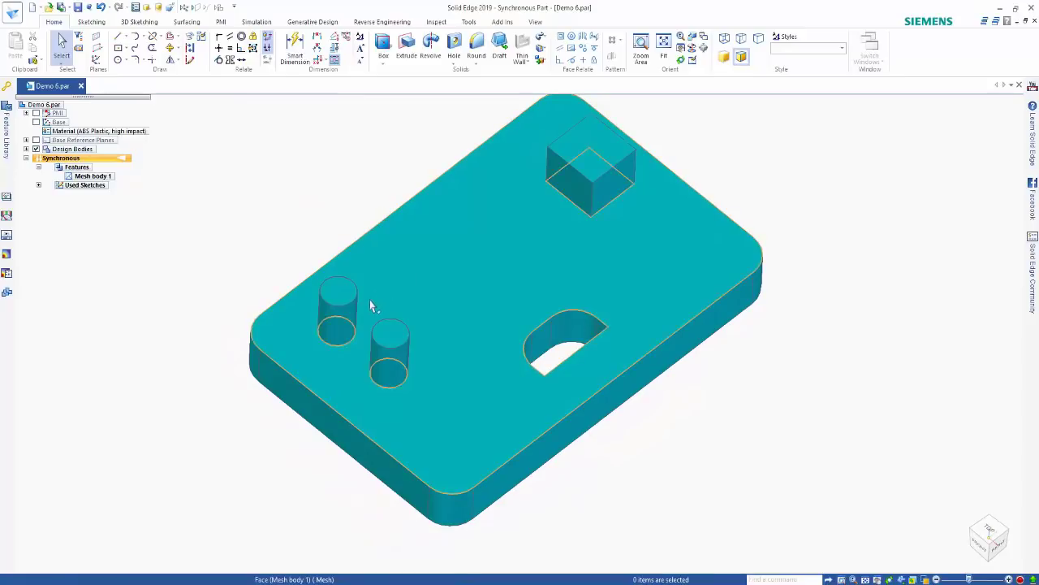
Copy the front cylindrical pin of the mesh body along the plate's top face and adjust the copy's position between the pins and the block.
left_click(439, 413)
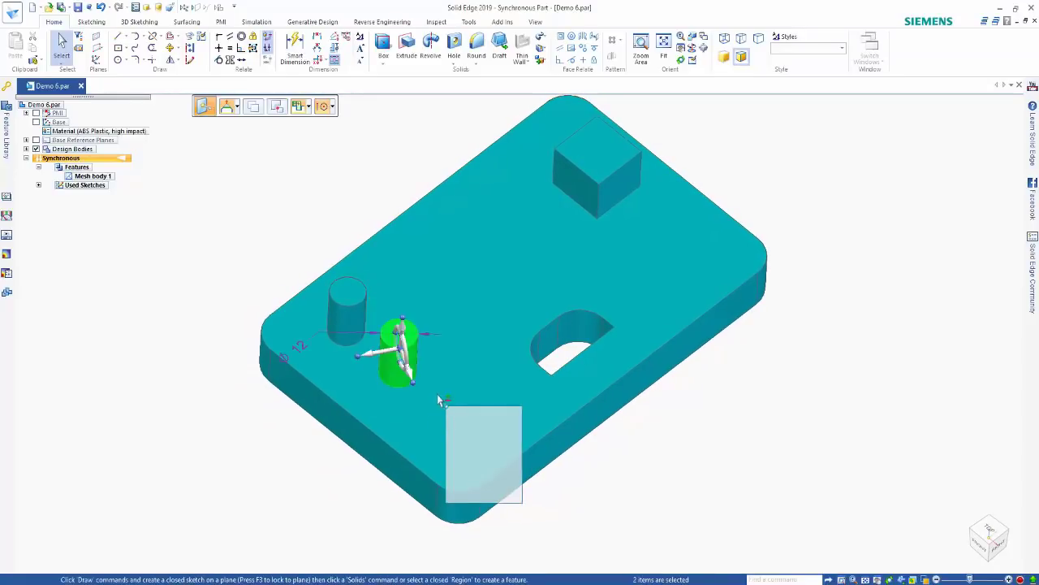
left_click_drag(403, 361, 406, 388)
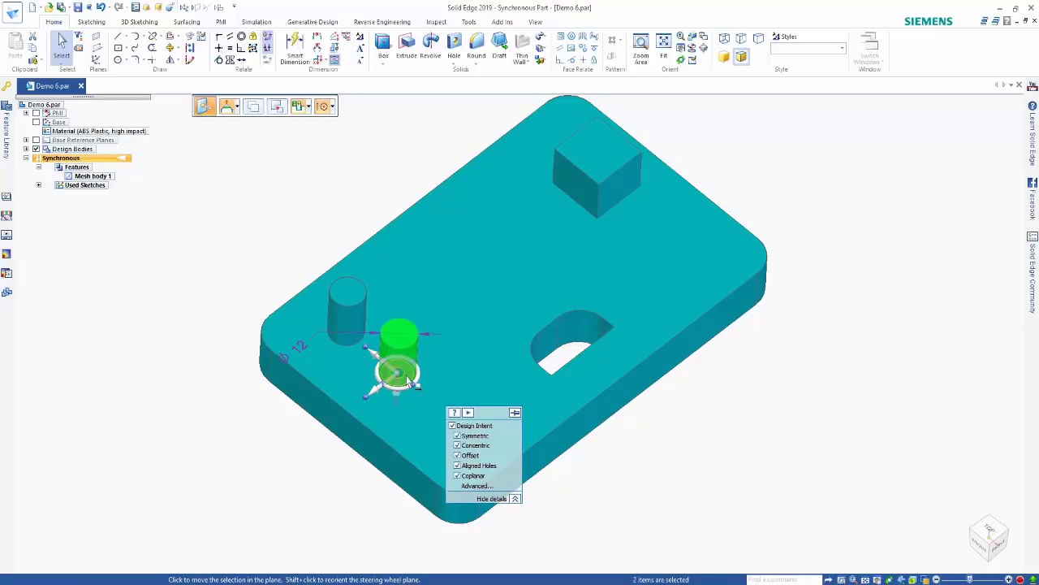
left_click(406, 376)
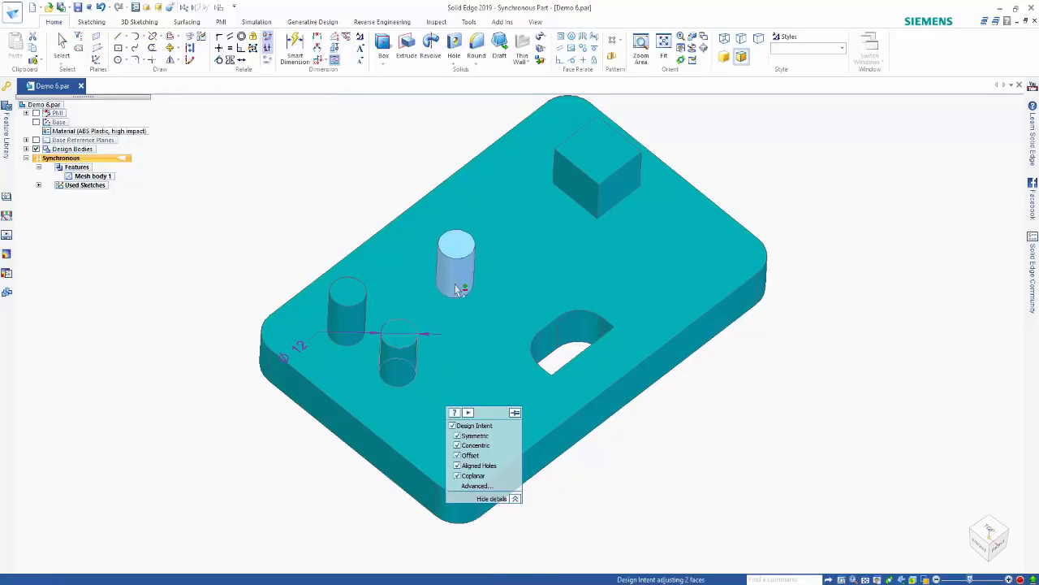
left_click(458, 286)
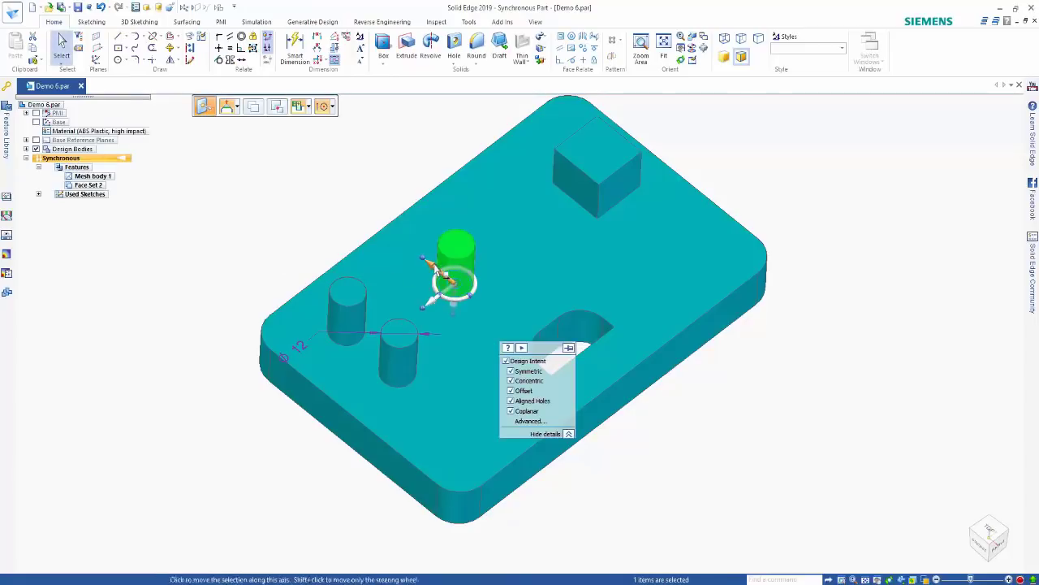
left_click(455, 282)
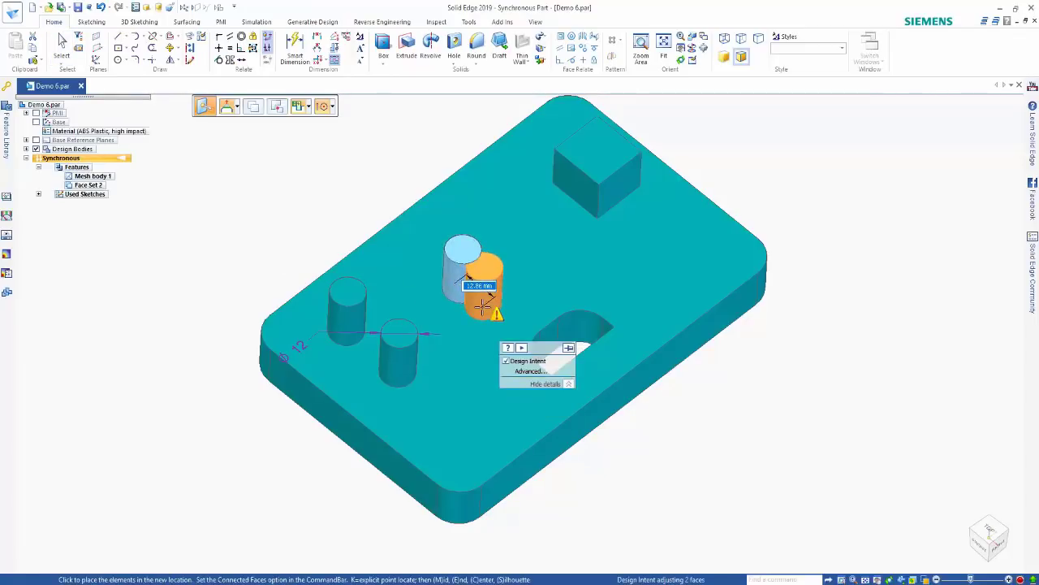
left_click(435, 276)
left_click(286, 220)
Rotate the block's side face that faces the pins about its bottom edge so it leans outward over the plate.
middle_click_drag(274, 200, 593, 228)
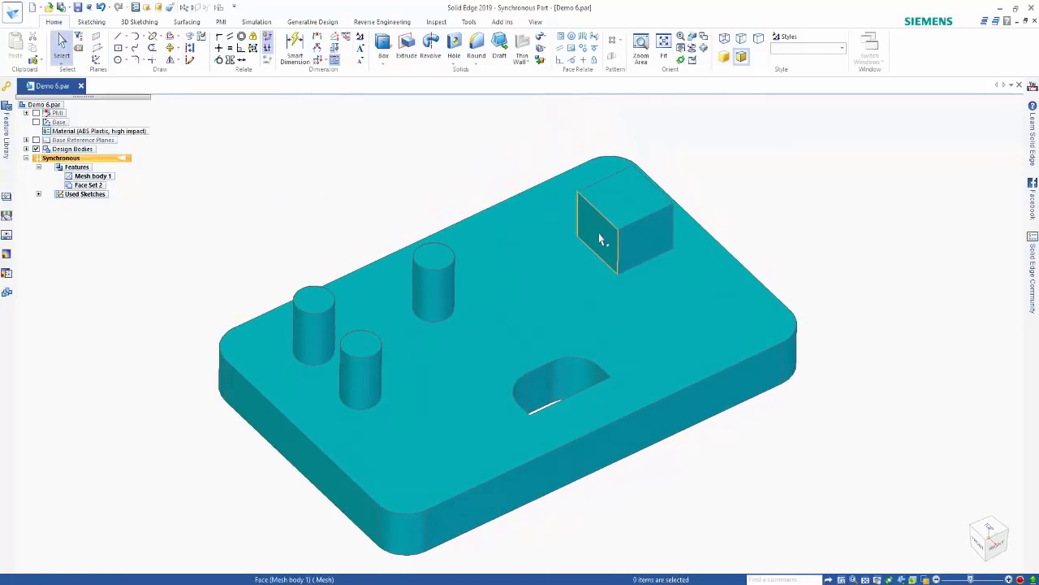
left_click(599, 234)
left_click_drag(598, 238, 588, 245)
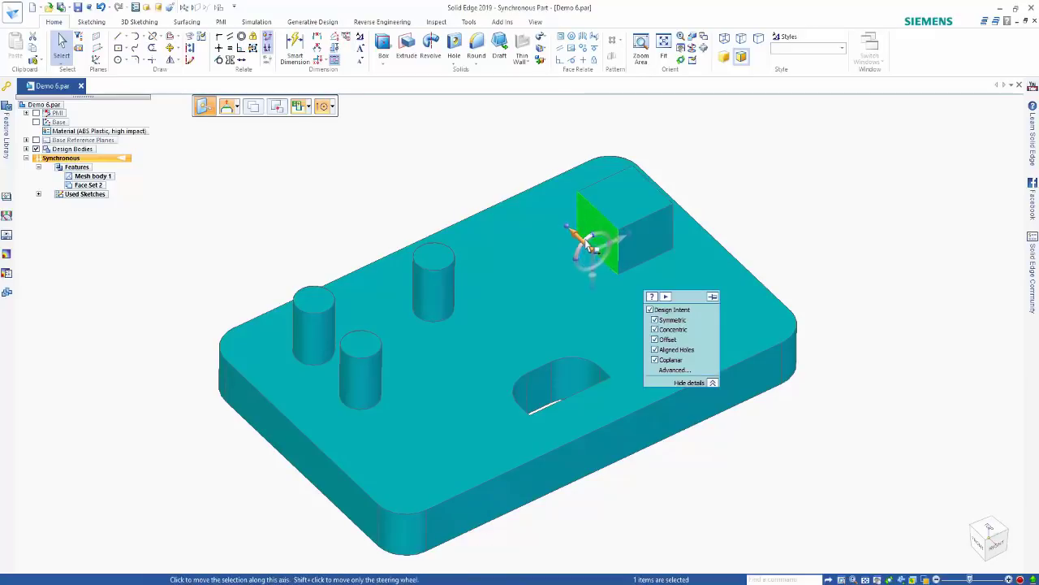
left_click(590, 244)
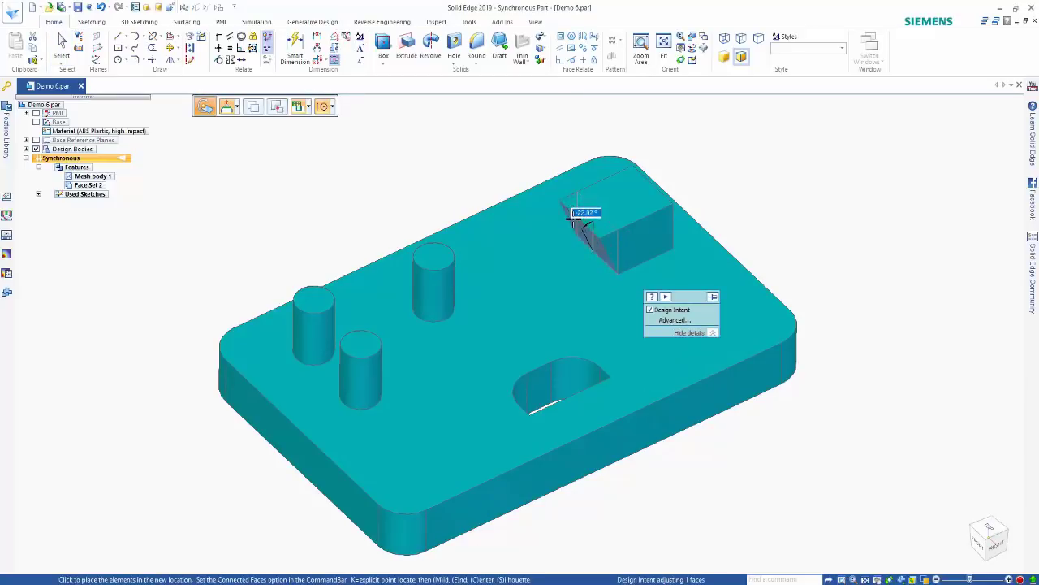
left_click(572, 213)
key("Escape")
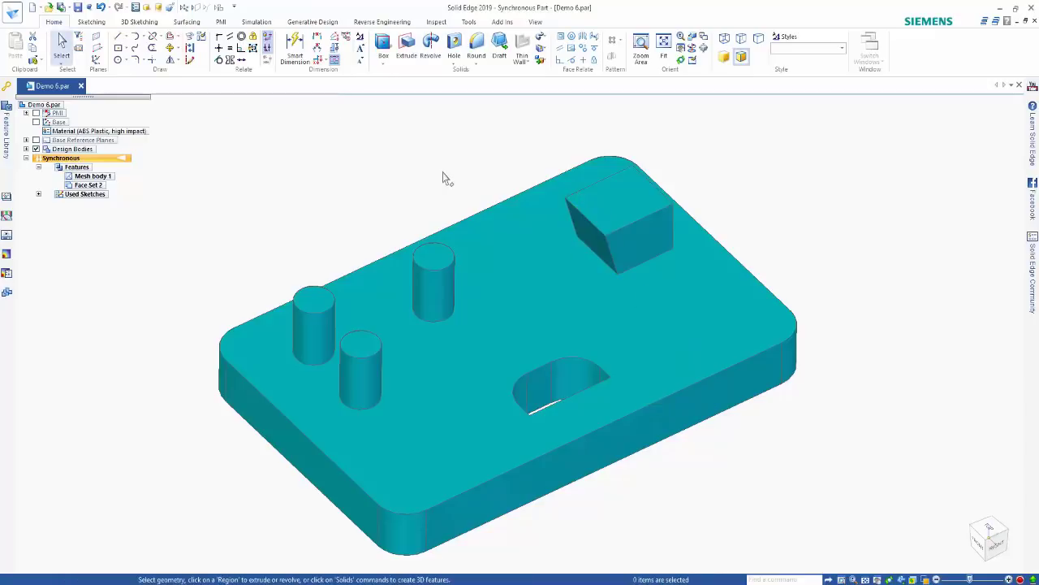
Delete the two rounded corner faces at the pin end of the mesh plate to make the corners sharp.
key("ctrl+i")
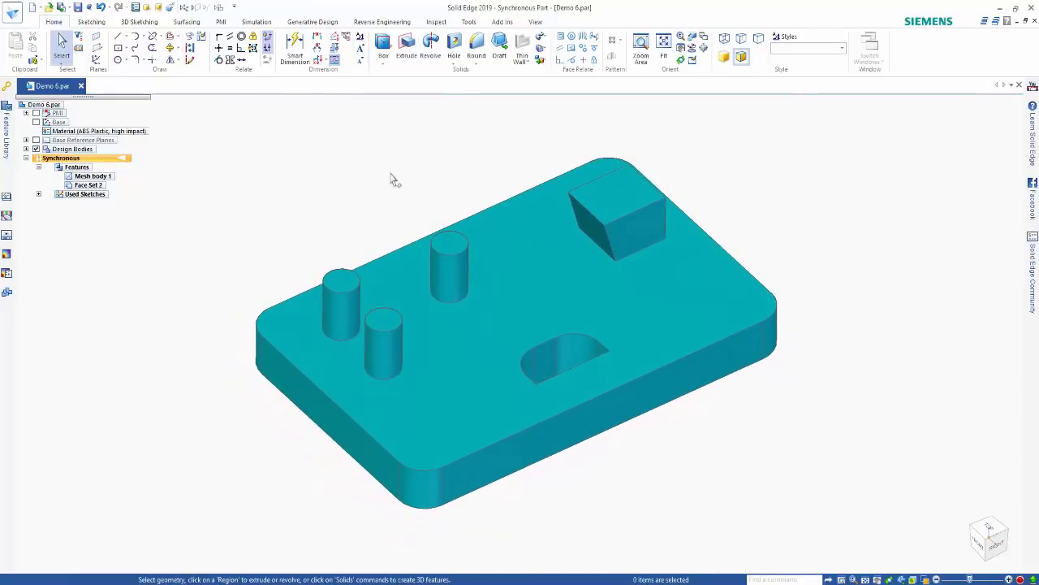
left_click(425, 483)
key("Delete")
left_click(257, 353)
key("Delete")
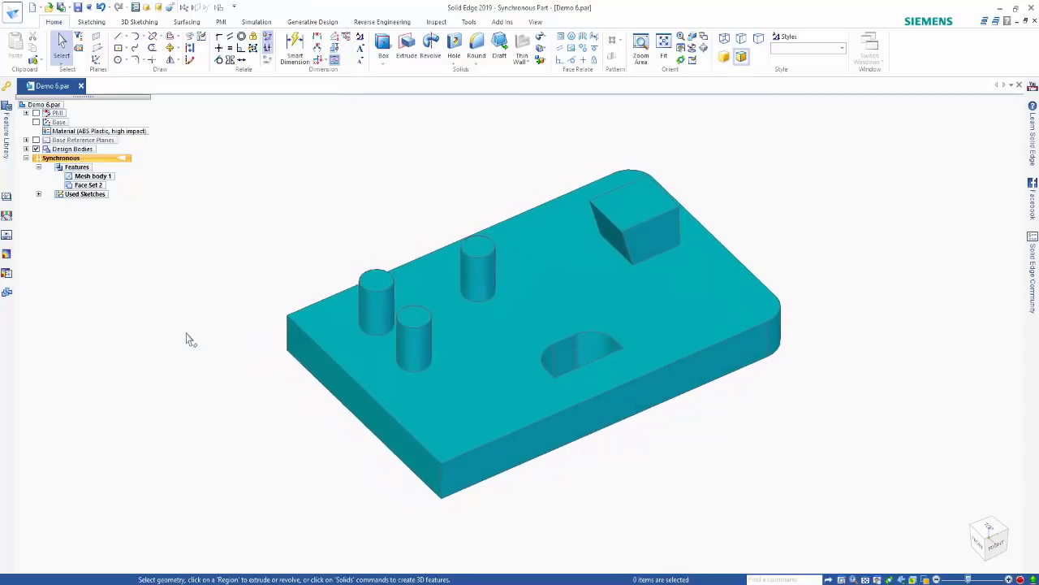
Sketch a freeform S-shaped curve beside the plate's pin end, locked to the plane of the plate's top face.
left_click(135, 48)
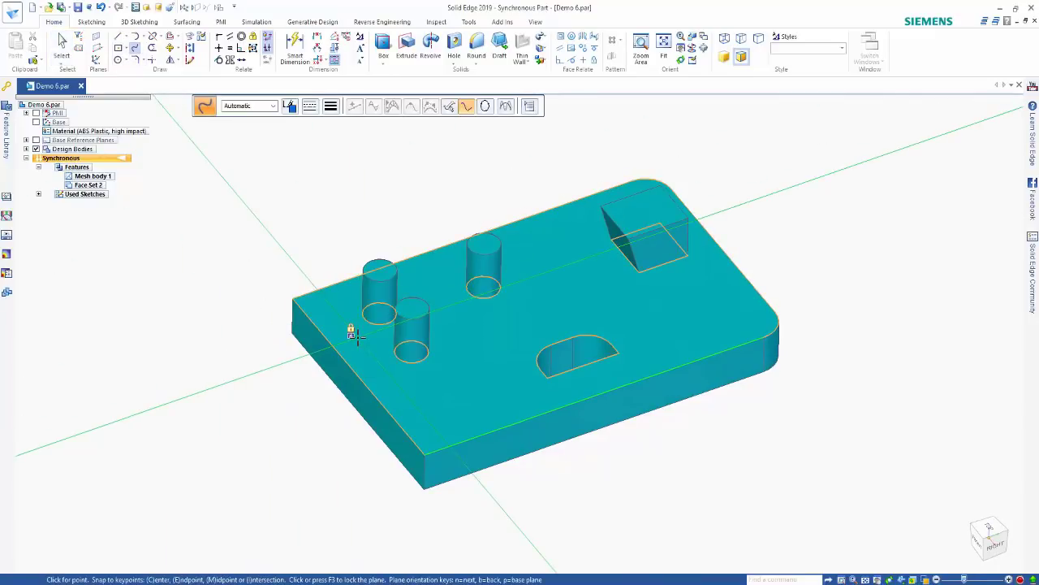
key("F3")
mouse_move(224, 294)
left_mouse_down()
mouse_move(219, 348)
mouse_move(251, 391)
mouse_move(307, 408)
mouse_move(308, 522)
left_mouse_up()
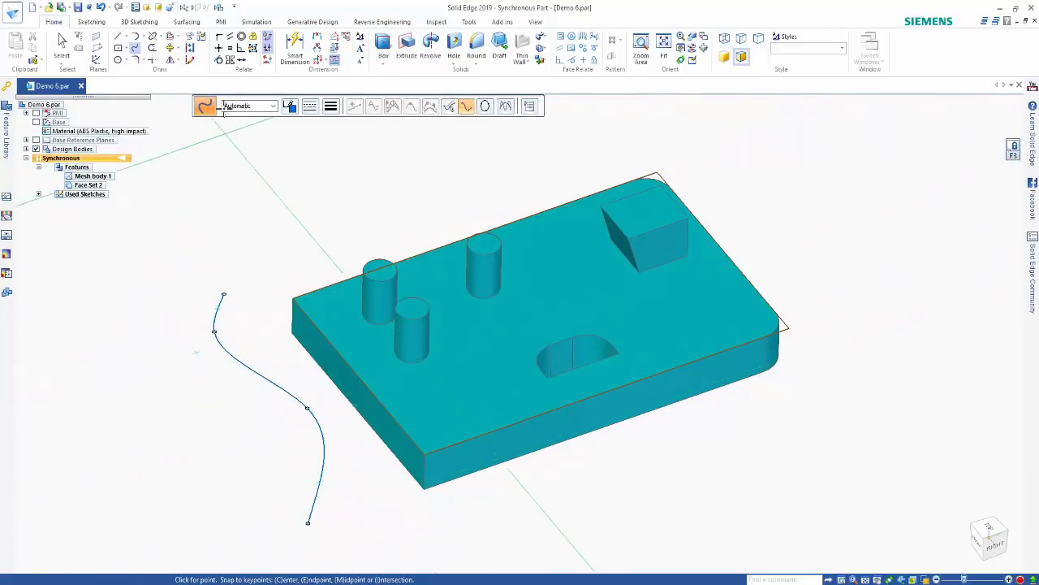
Extrude the S-shaped sketch curve symmetrically into a surface taller than the plate's thickness beside its pin end.
left_click(187, 22)
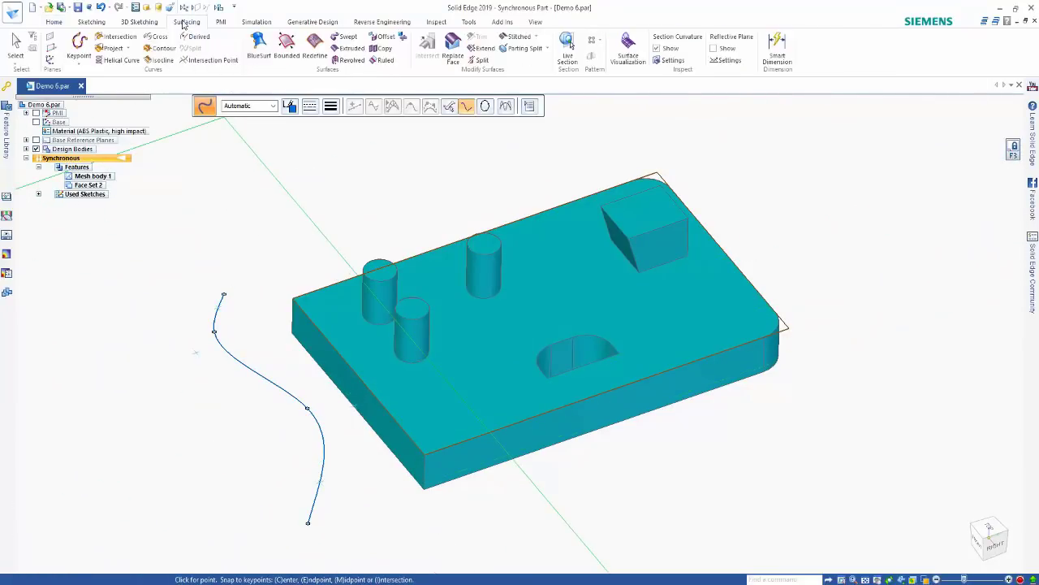
left_click(350, 48)
left_click(225, 348)
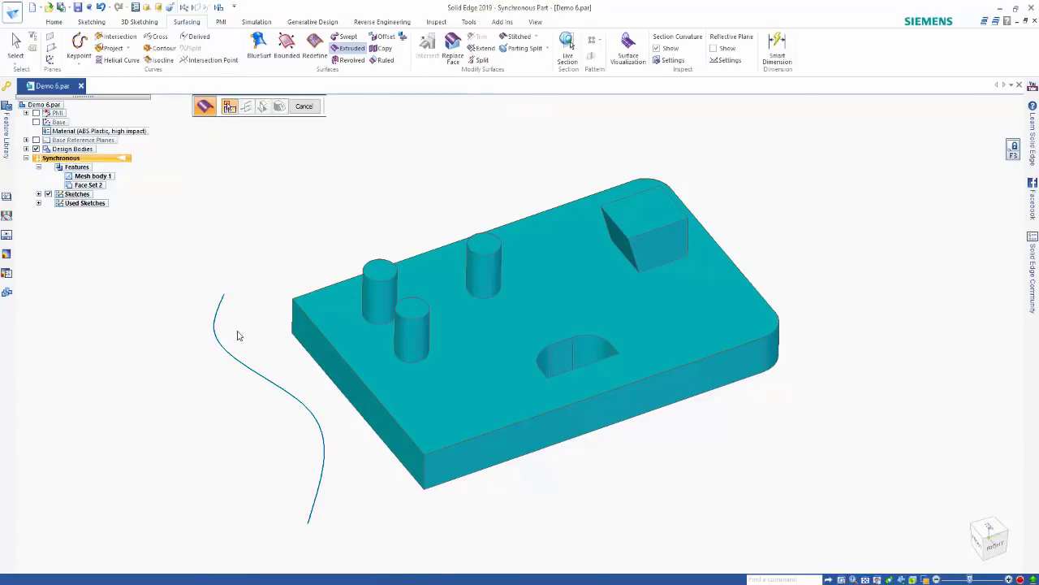
right_click(238, 335)
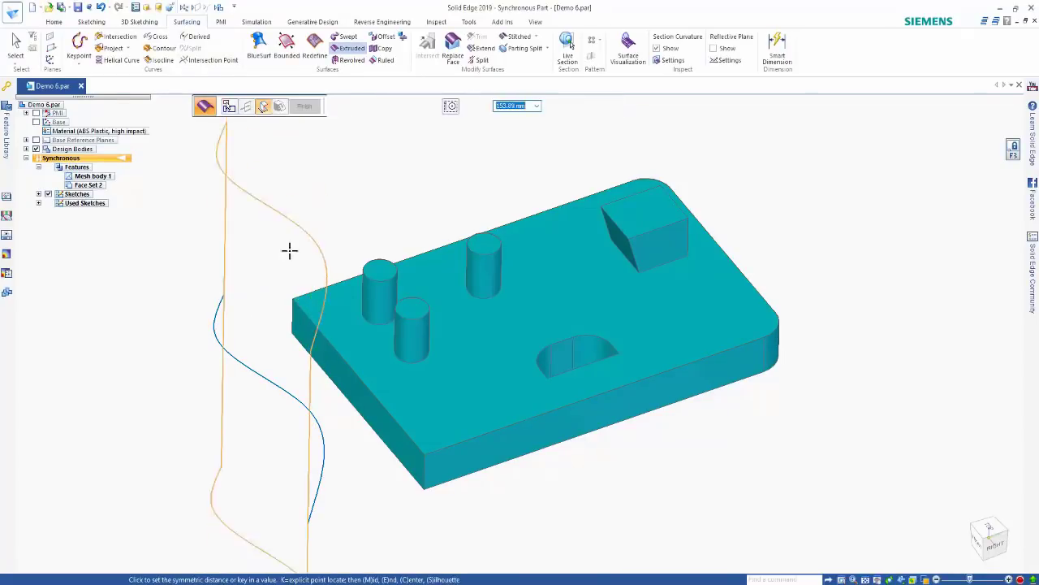
left_click(268, 285)
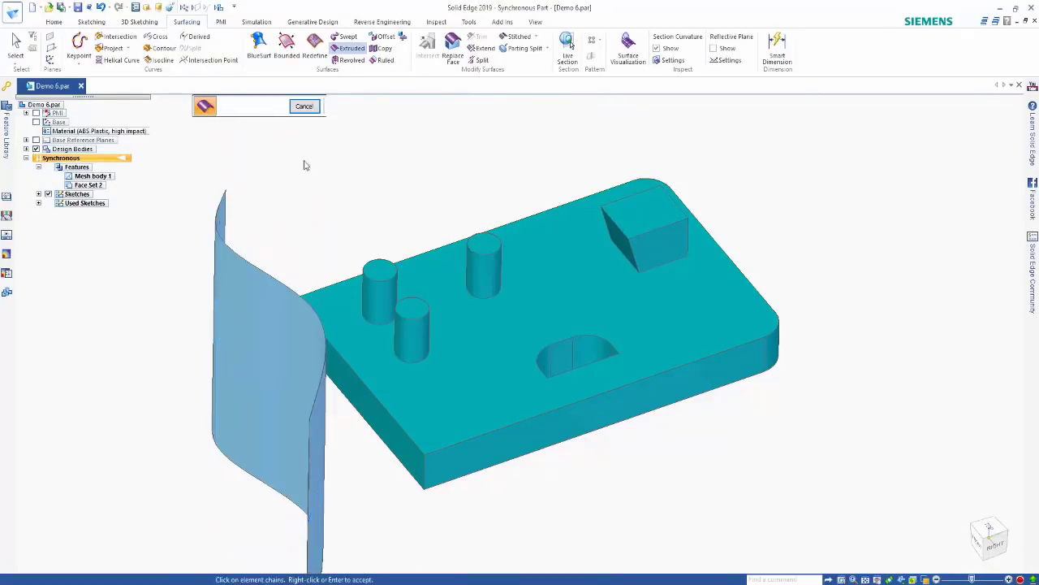
left_click(300, 106)
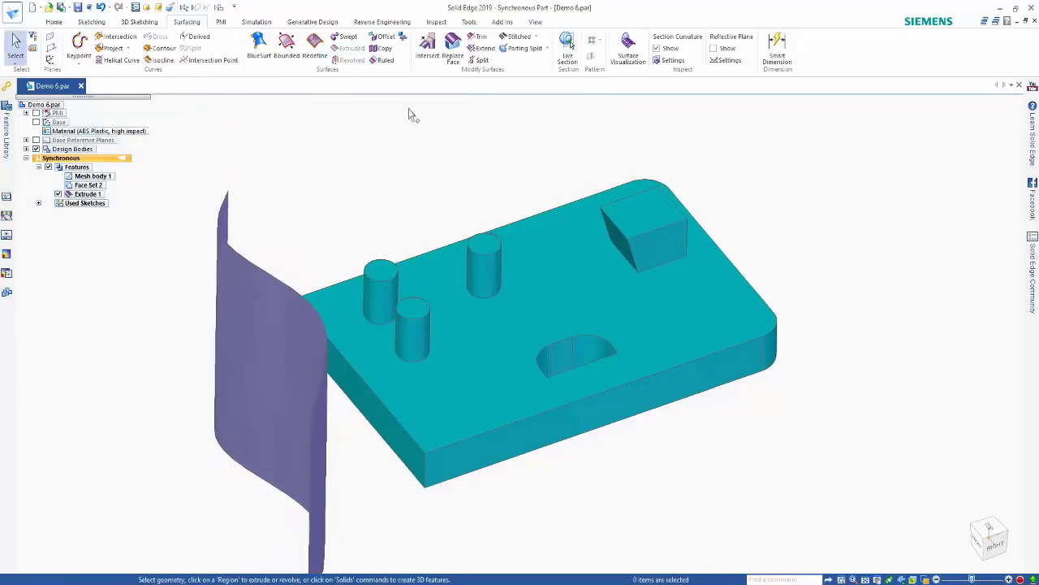
Replace the planar end face of the mesh plate at the pin end with the extruded S-shaped surface.
left_click(451, 45)
left_click(357, 373)
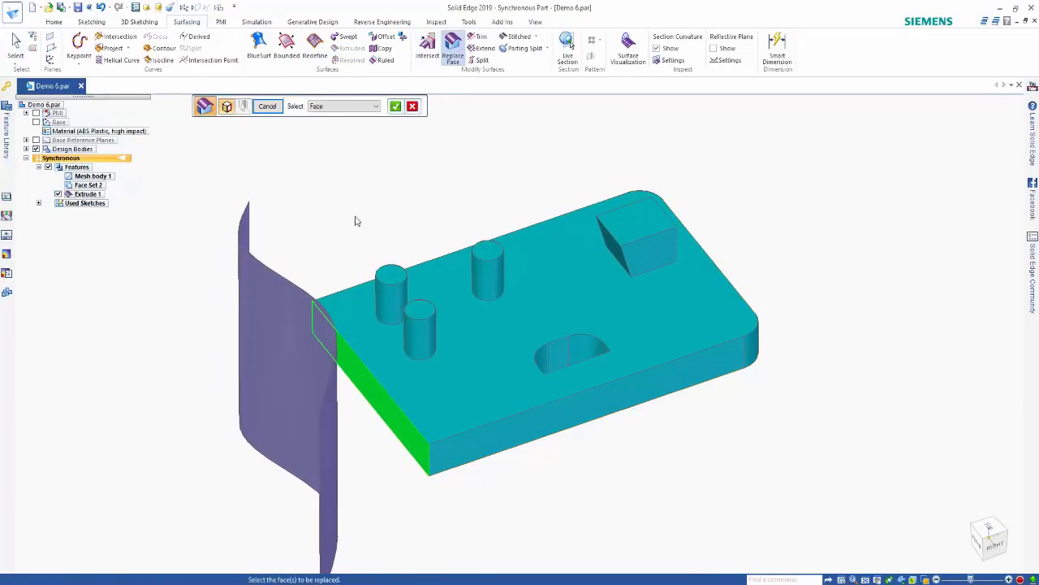
right_click(362, 192)
middle_click_drag(362, 193, 297, 232)
left_click(298, 232)
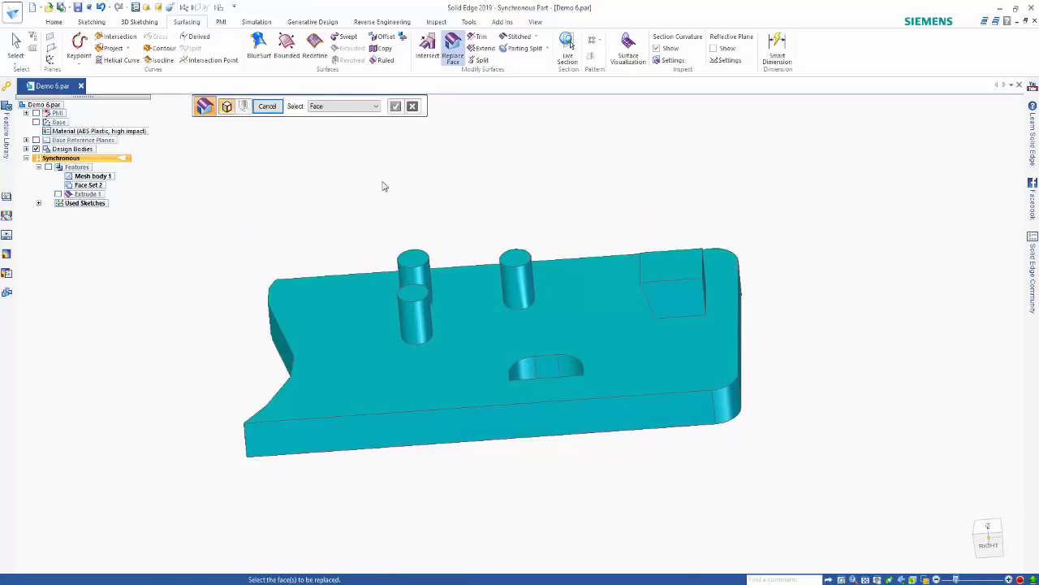
key("Escape")
Return to the isometric view and close the Demo 6 part.
key("ctrl+i")
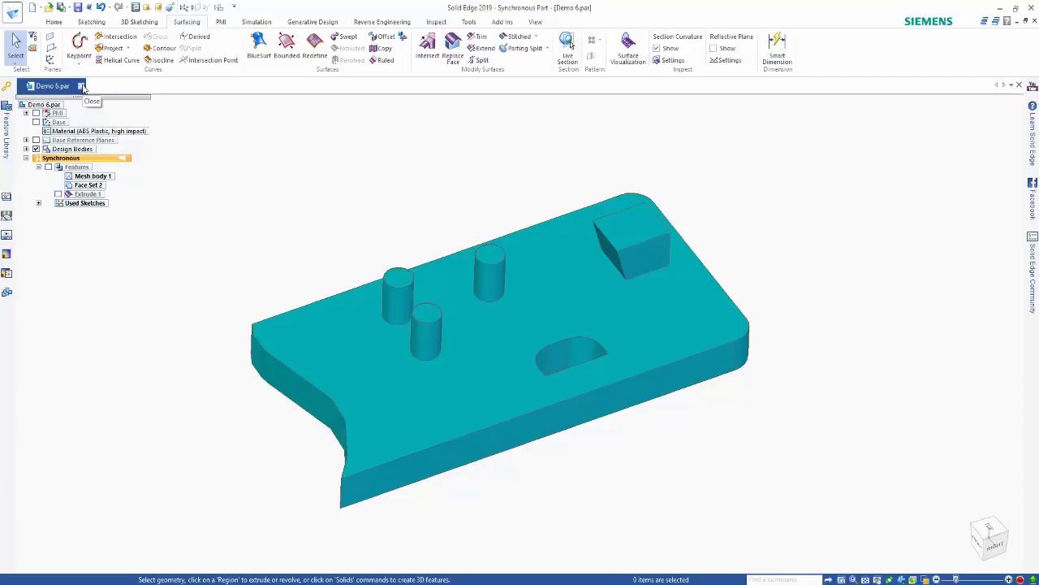
left_click(82, 86)
left_click(539, 344)
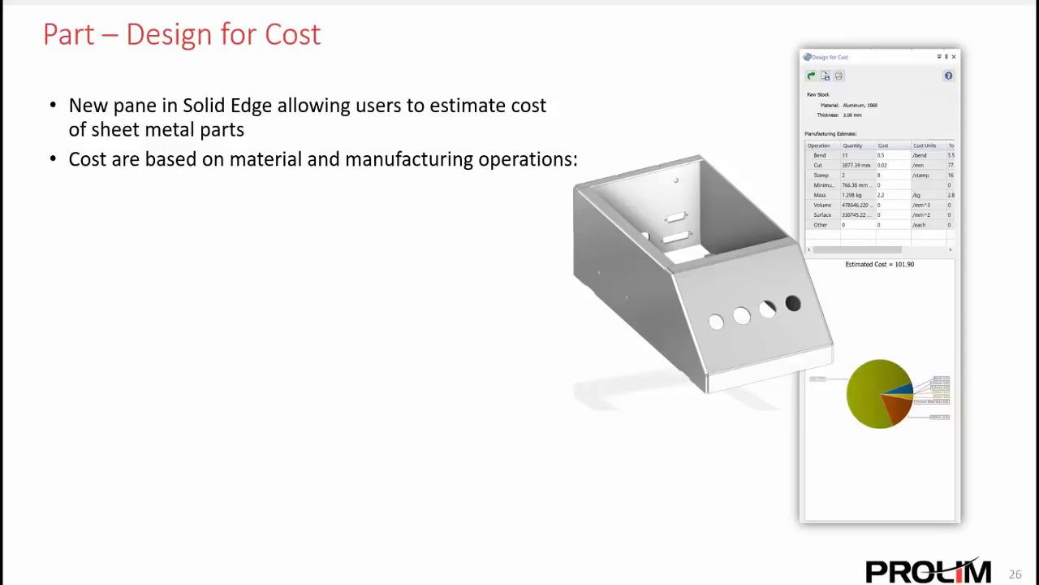
key("Right")
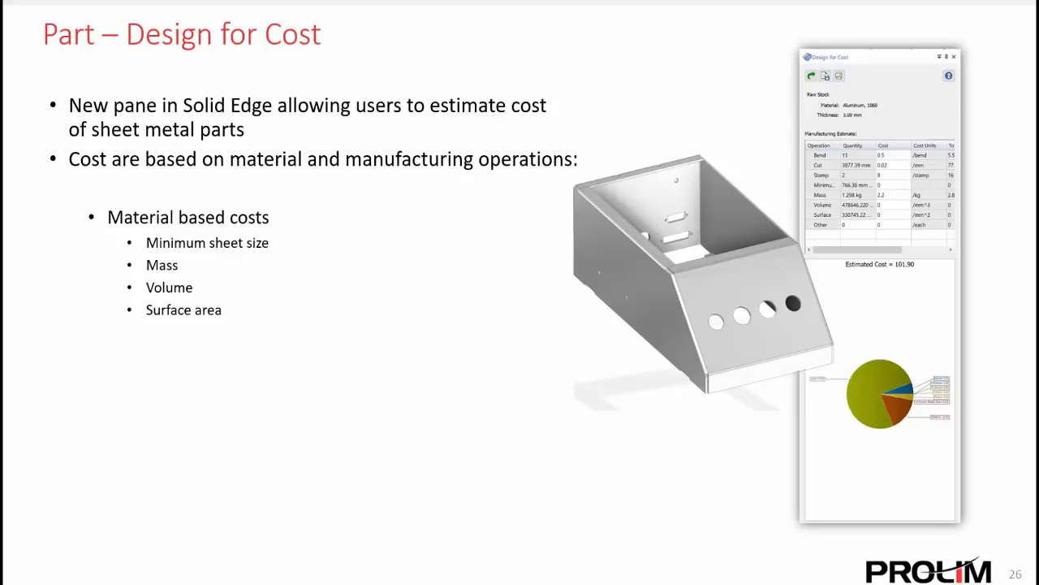
key("Right")
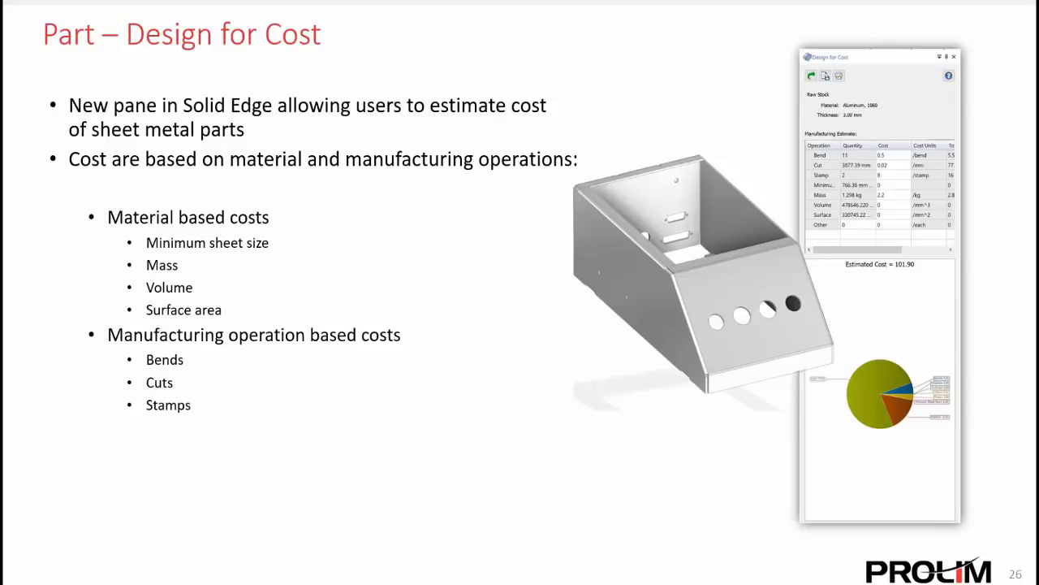
key("Right")
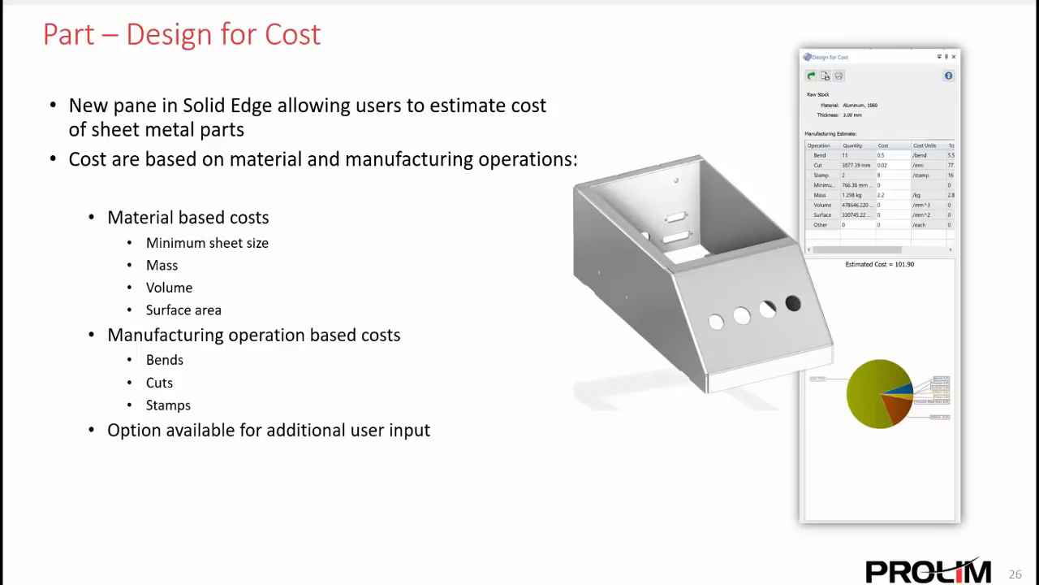
key("Right")
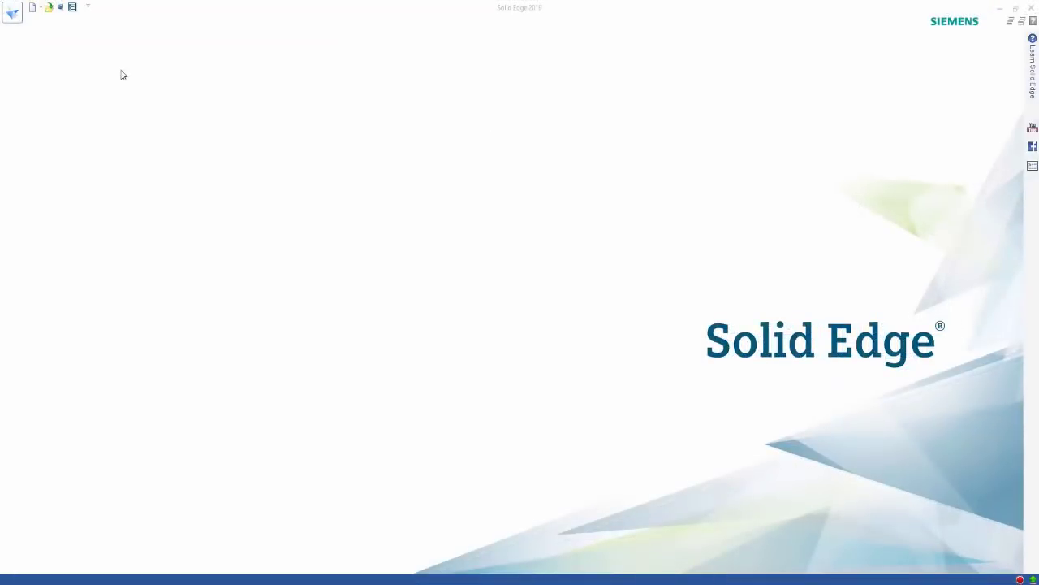
Open 047-3822-00-0.stp from the Demo 7 - Design for Cost folder as a sheet metal document.
left_click(50, 9)
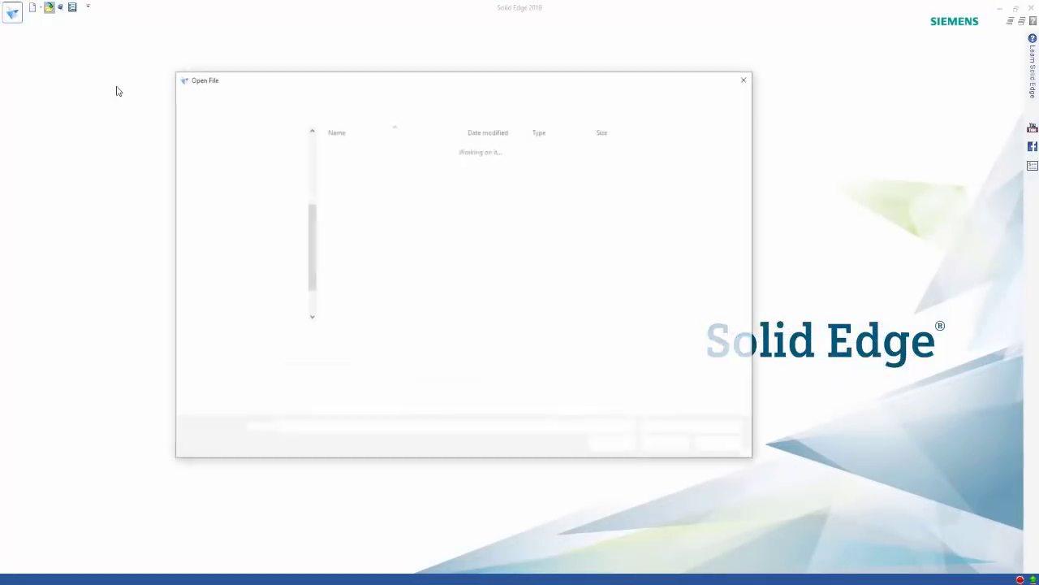
left_click(436, 96)
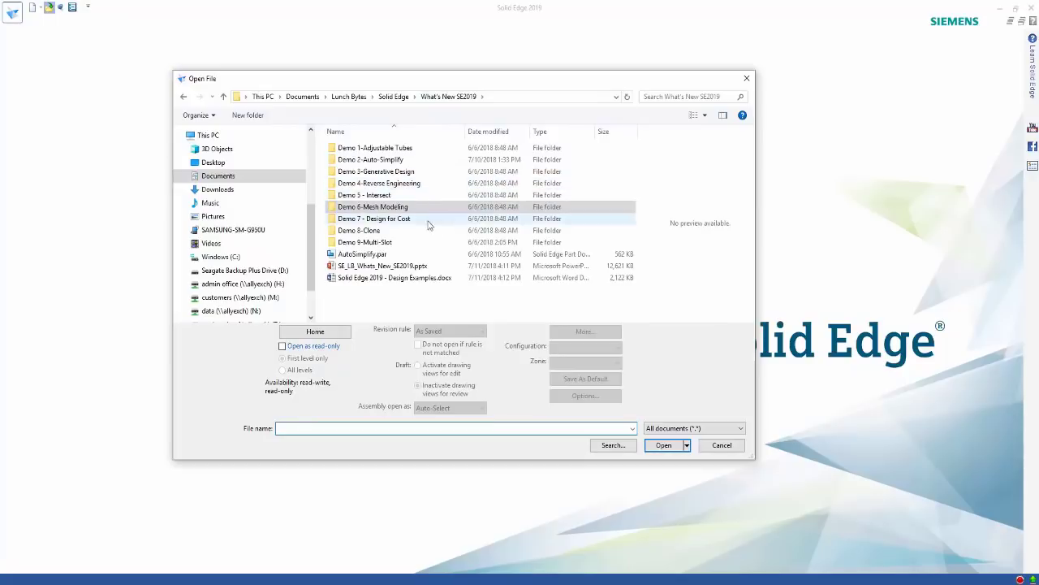
double_click(404, 219)
left_click(378, 160)
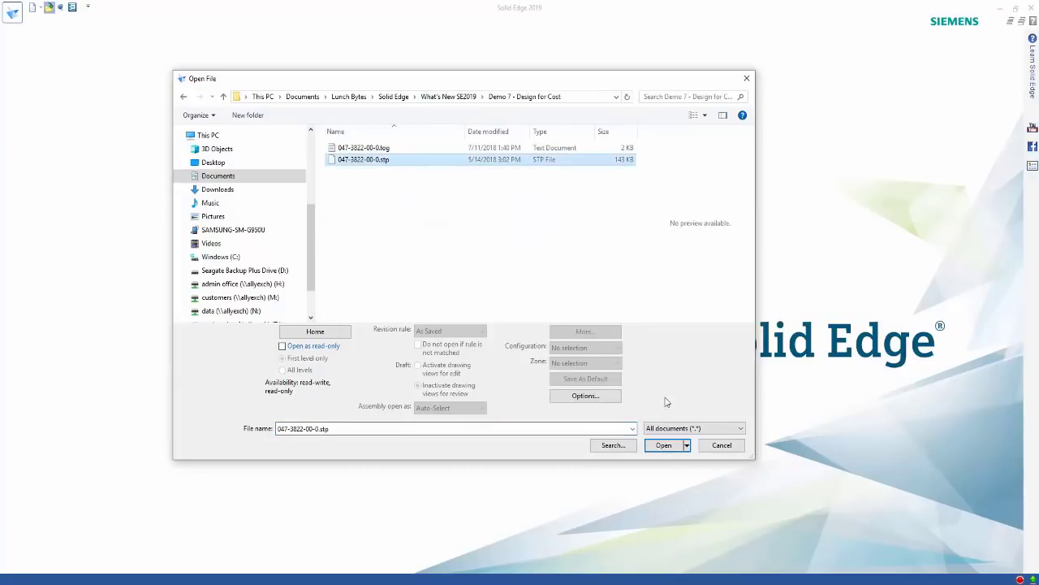
left_click(663, 445)
left_click(442, 276)
left_click(613, 391)
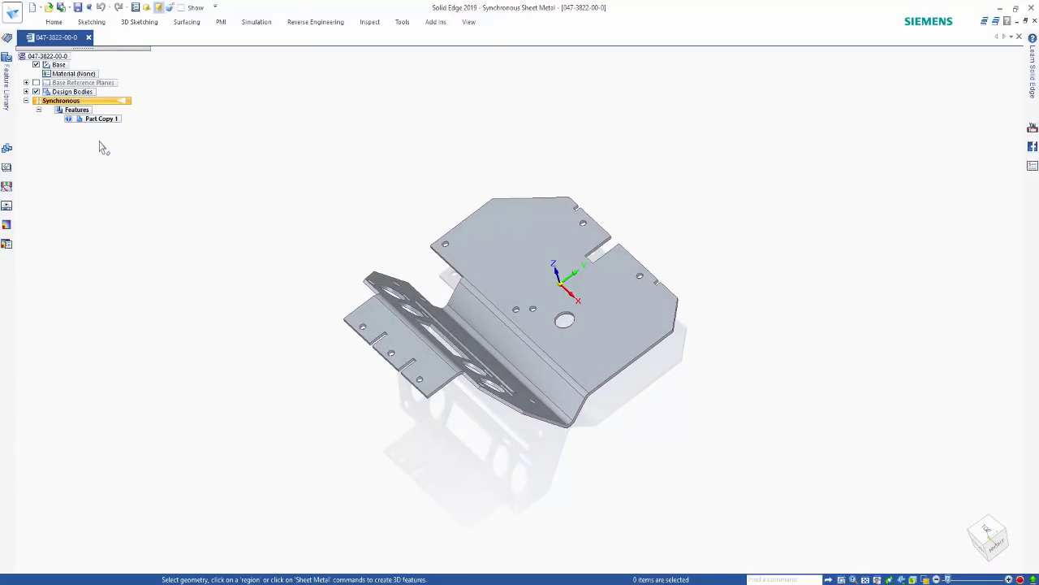
Transform the imported bracket with Thin Part to Sheet Metal, using the large flat plate as the base face.
left_click(403, 22)
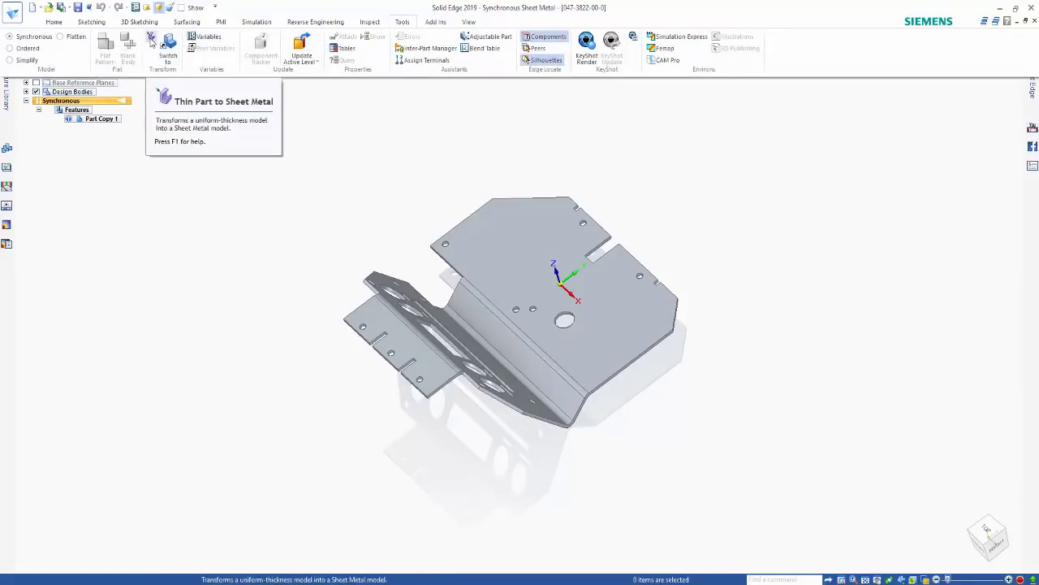
left_click(151, 42)
left_click(524, 248)
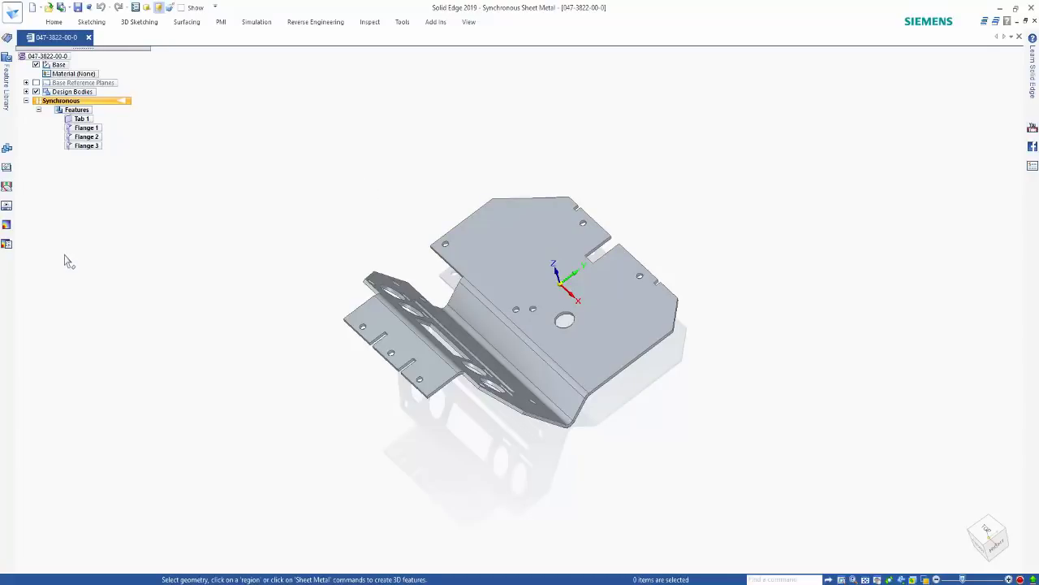
Show Design for Cost, keep it docked beside the model, and refresh the manufacturing estimate.
left_click(6, 42)
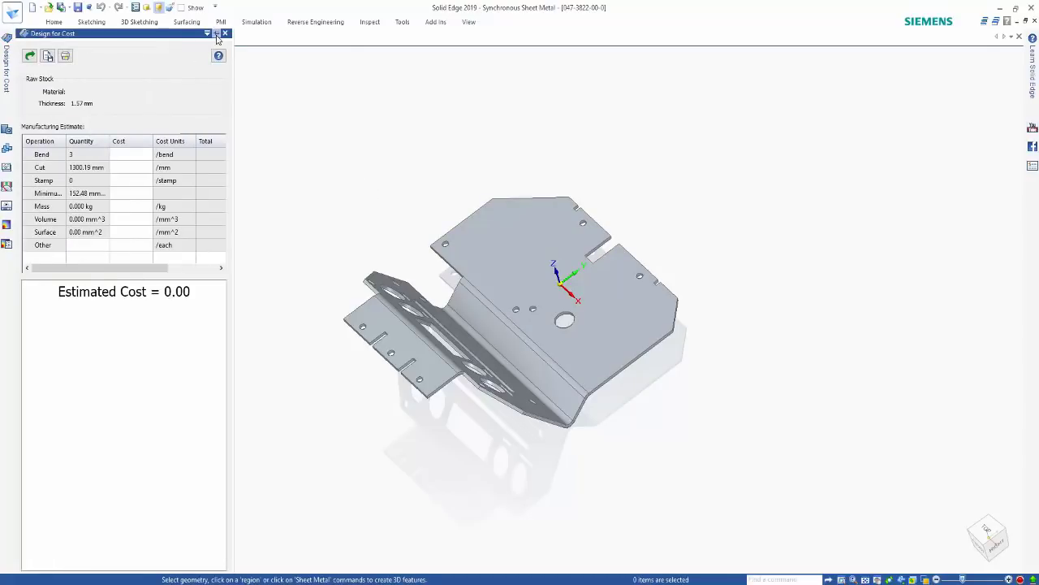
left_click(216, 35)
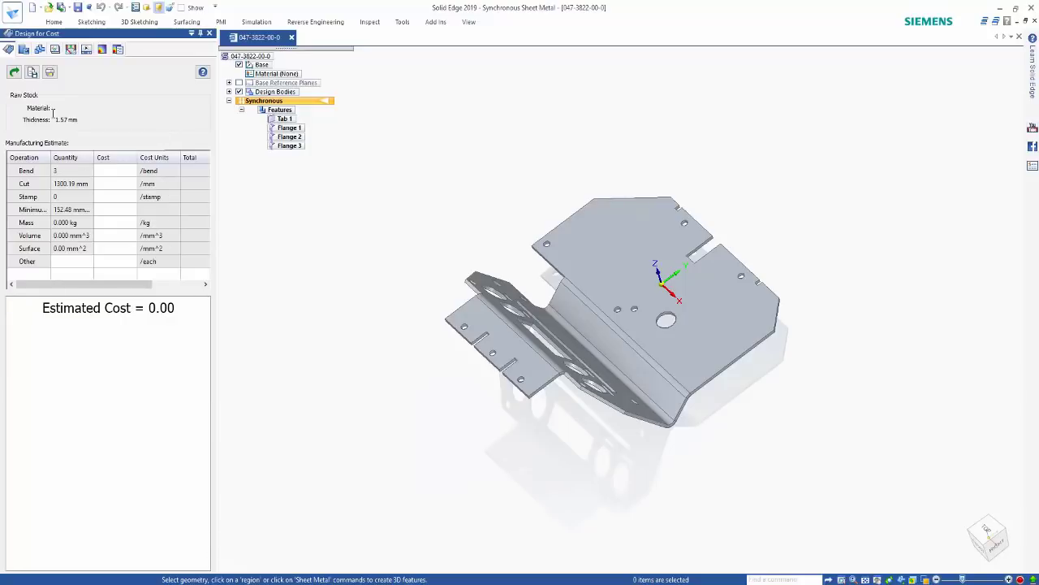
left_click(16, 74)
Set the manufacturing costs to 5 per bend and 0.05 per mm of cut.
left_click(116, 173)
type("5")
key("Return")
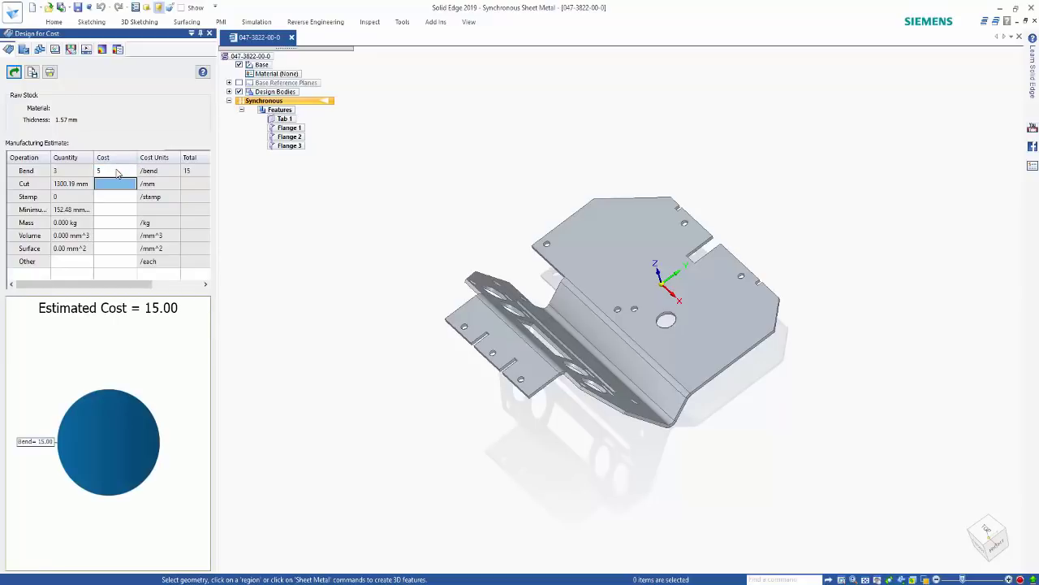
left_click(126, 189)
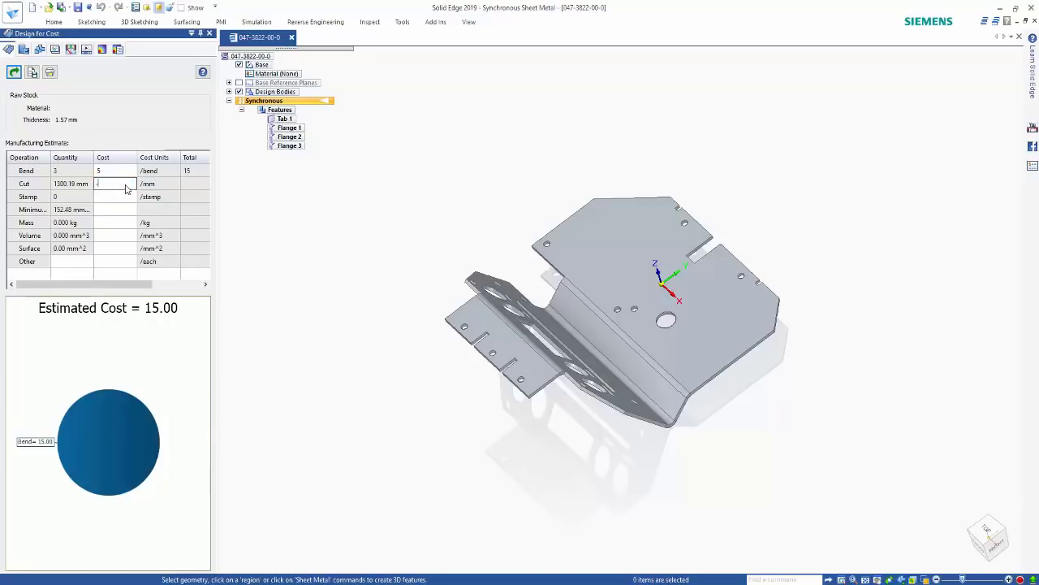
key("Return")
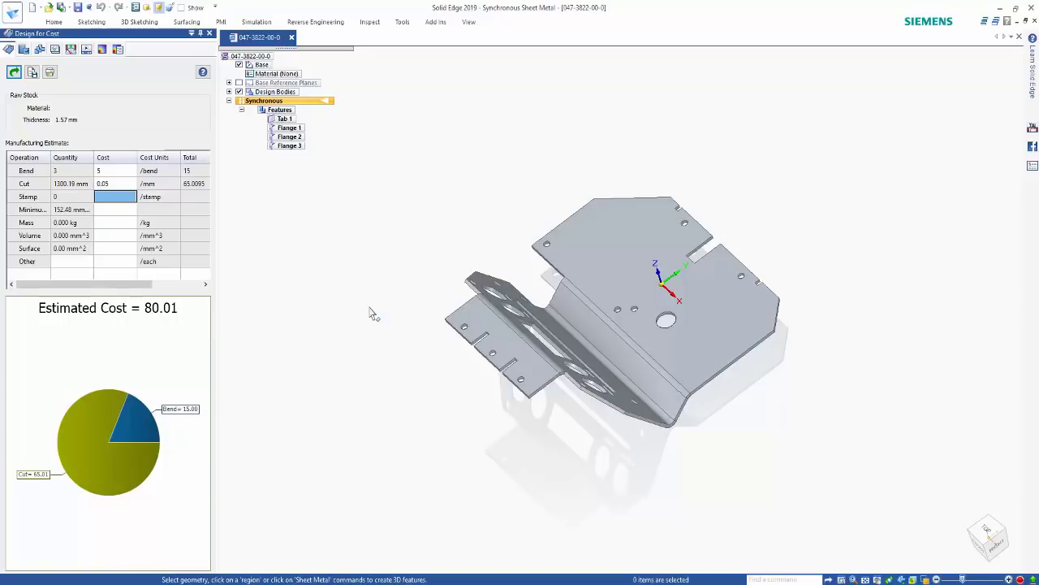
left_click(387, 256)
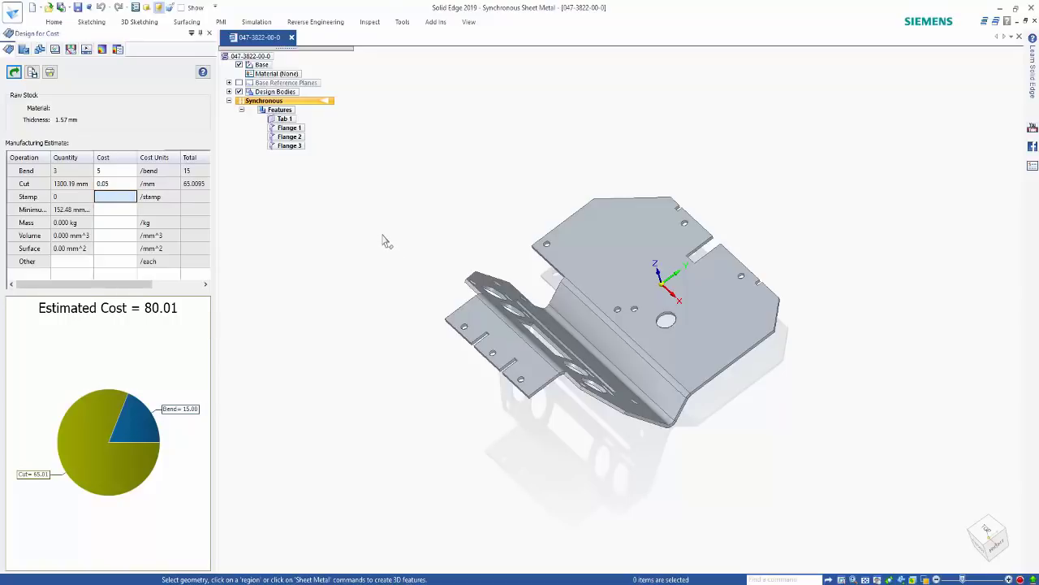
left_click(293, 37)
left_click(533, 344)
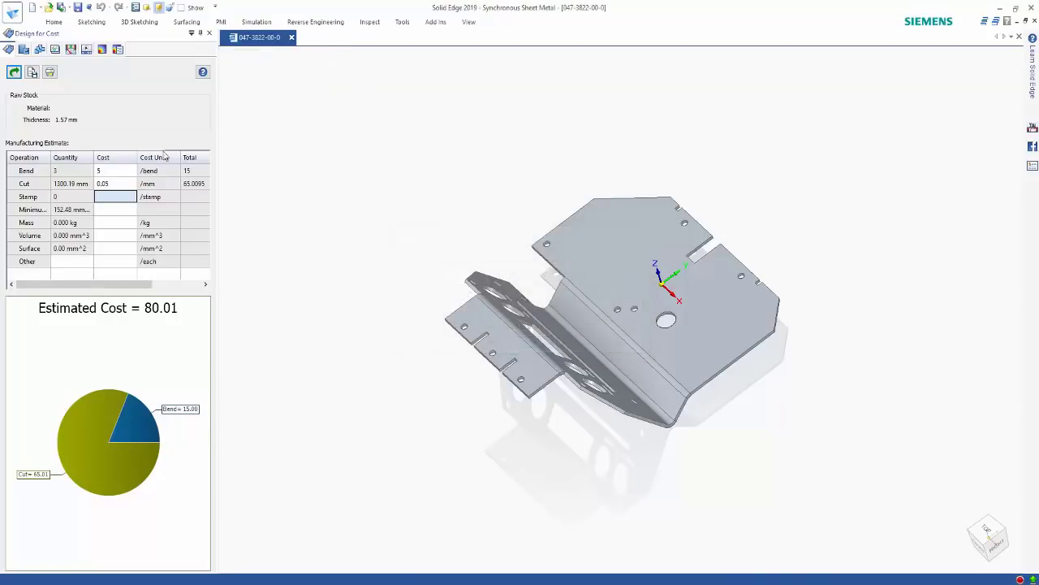
left_click(12, 12)
key("Escape")
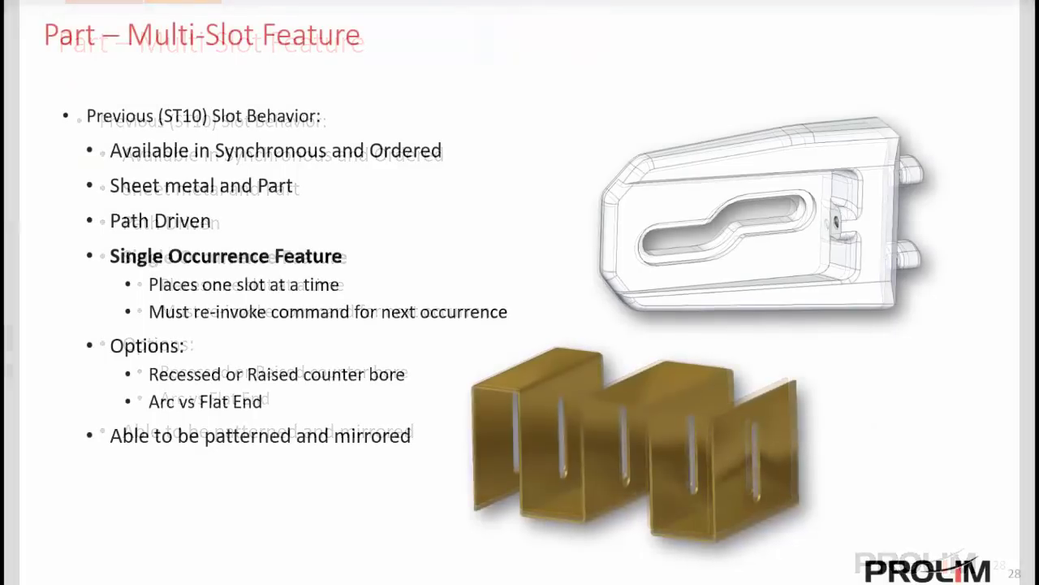
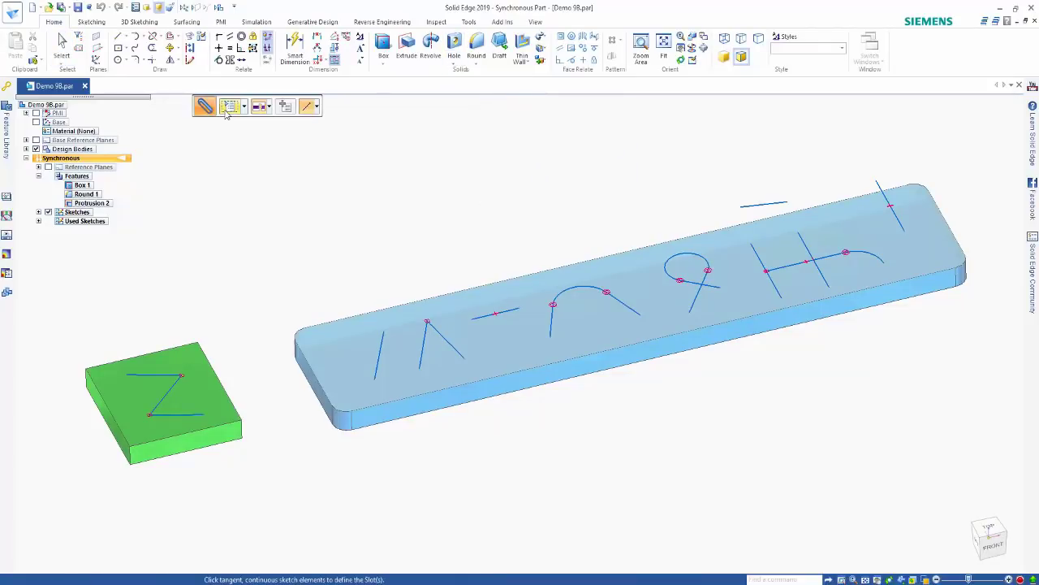
Cut an arc-end slot without counterbore through the blue plate along the single straight line nearest the green block.
left_click(228, 108)
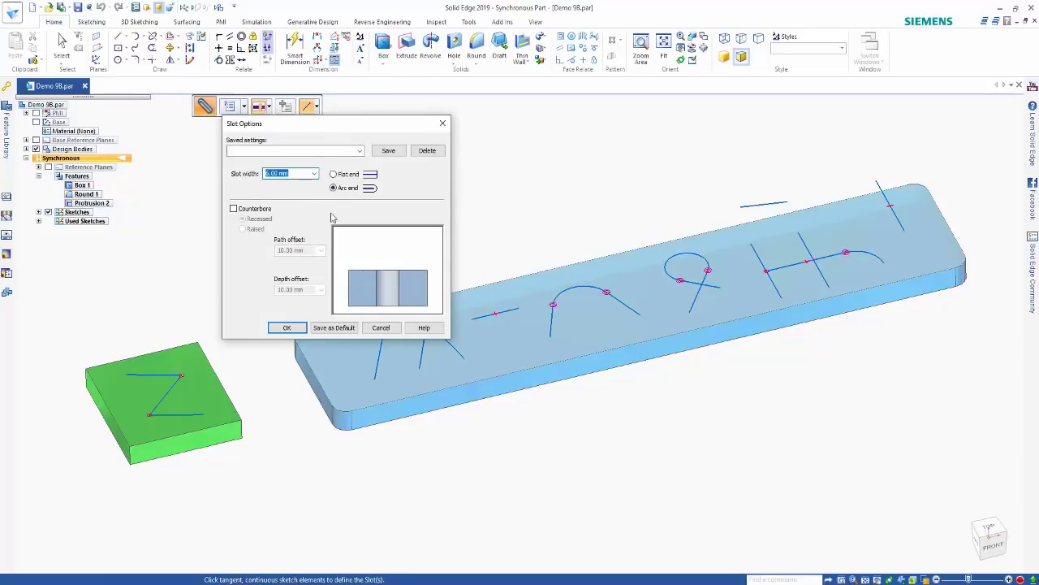
left_click(294, 329)
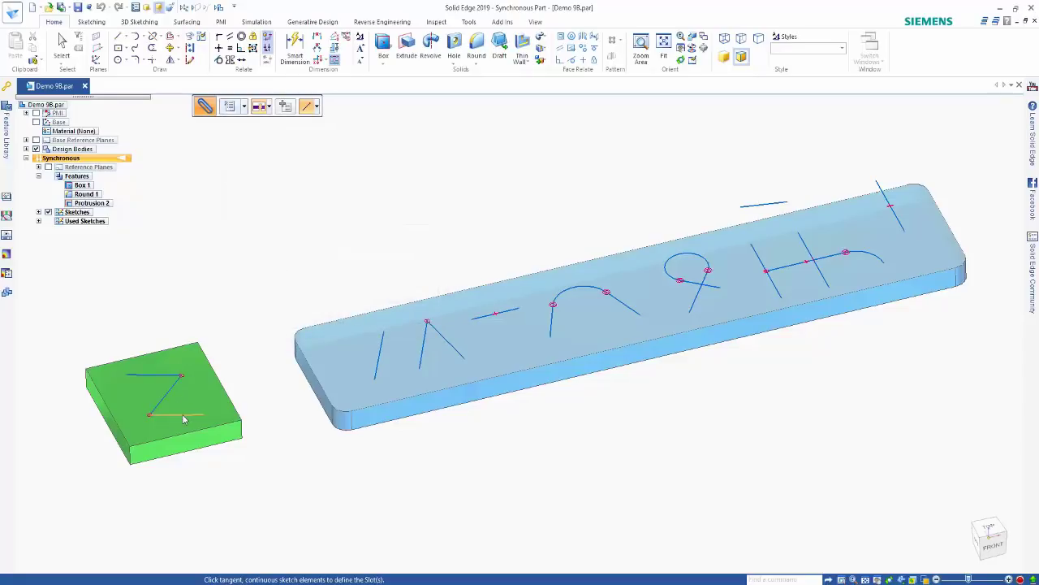
left_click(379, 355)
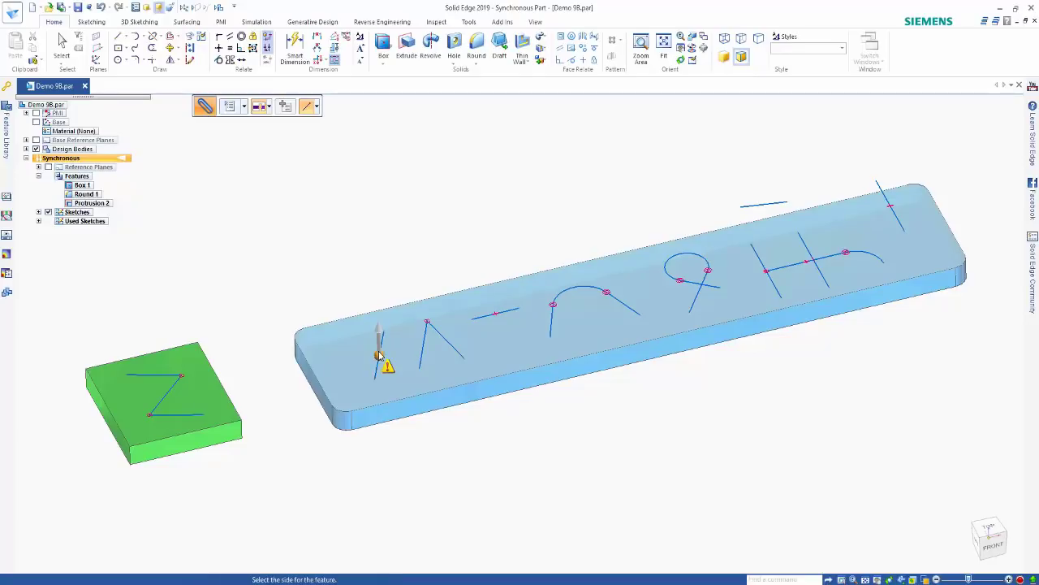
left_click(415, 482)
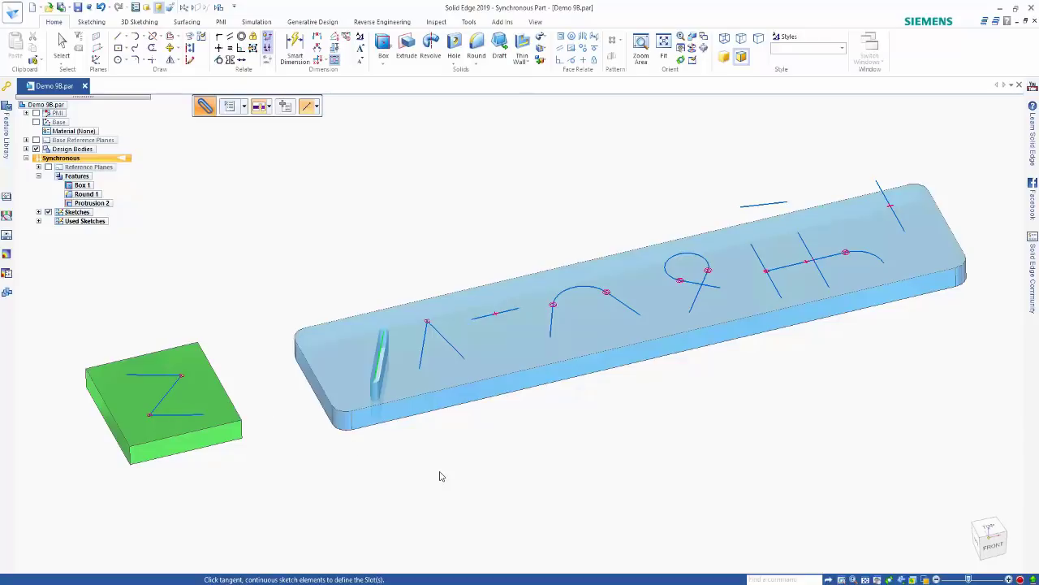
Add slots along both legs of the inverted-V sketch and along the short line beside it.
left_click(424, 350)
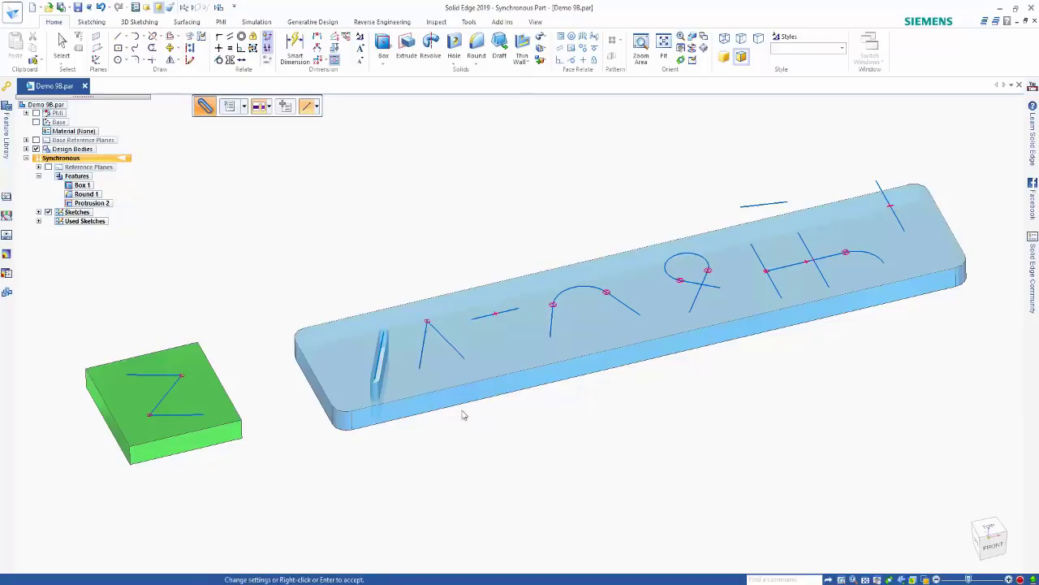
left_click(450, 346)
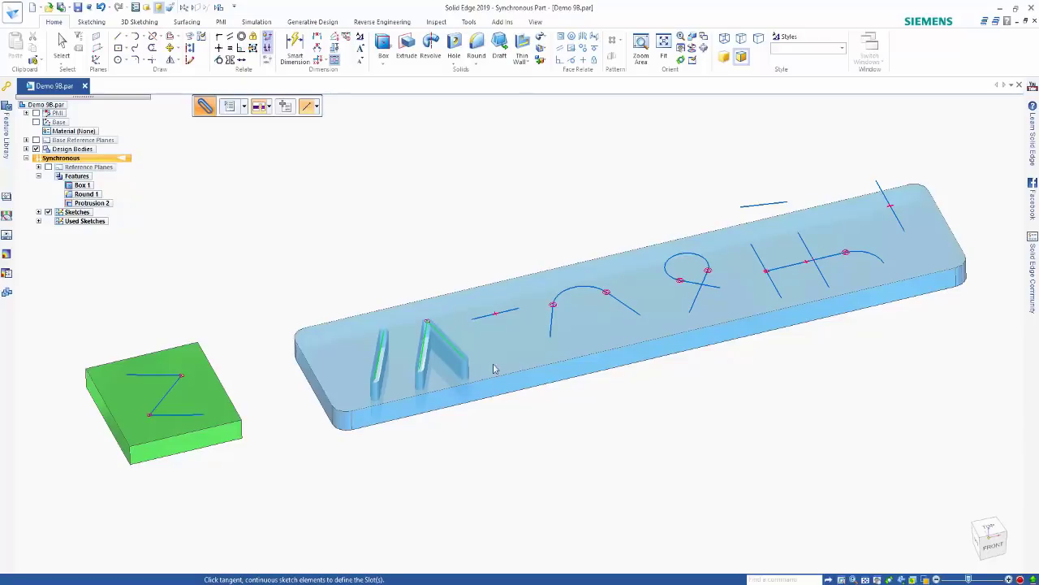
left_click(491, 317)
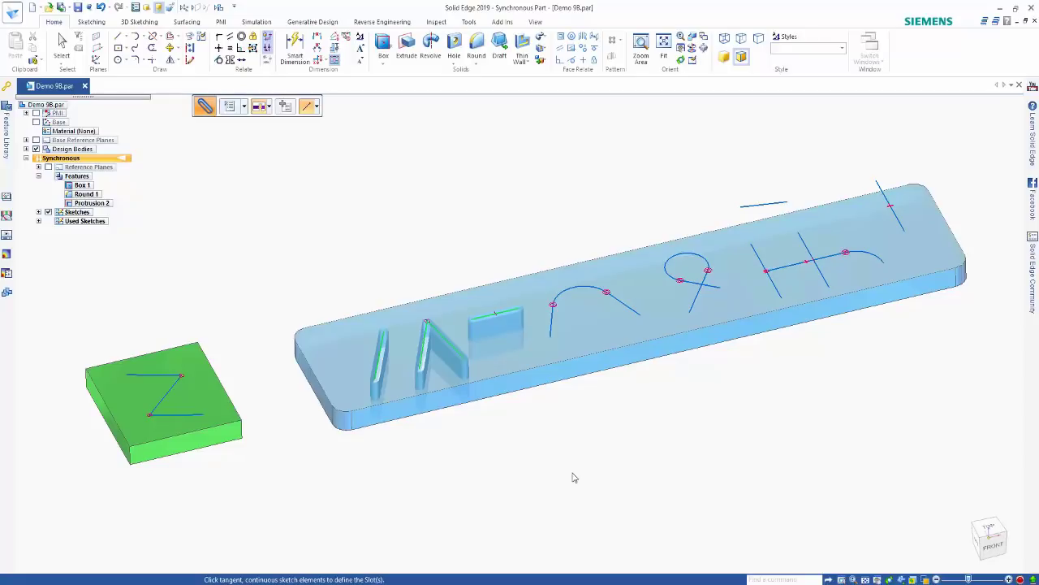
Add a slot along the arch-shaped sketch chain and finish the multi-slot feature.
left_click(553, 324)
right_click(575, 353)
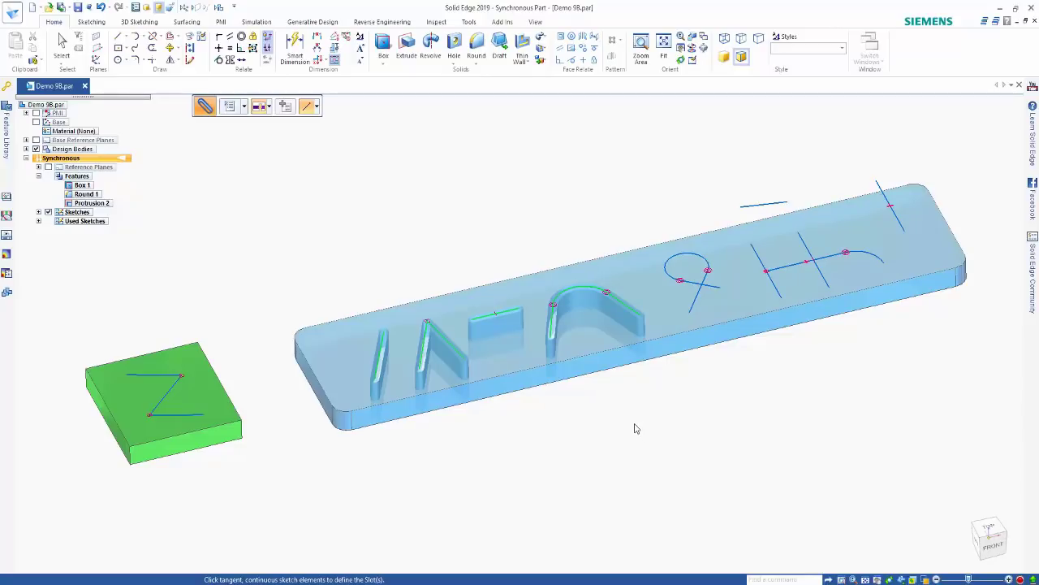
right_click(682, 414)
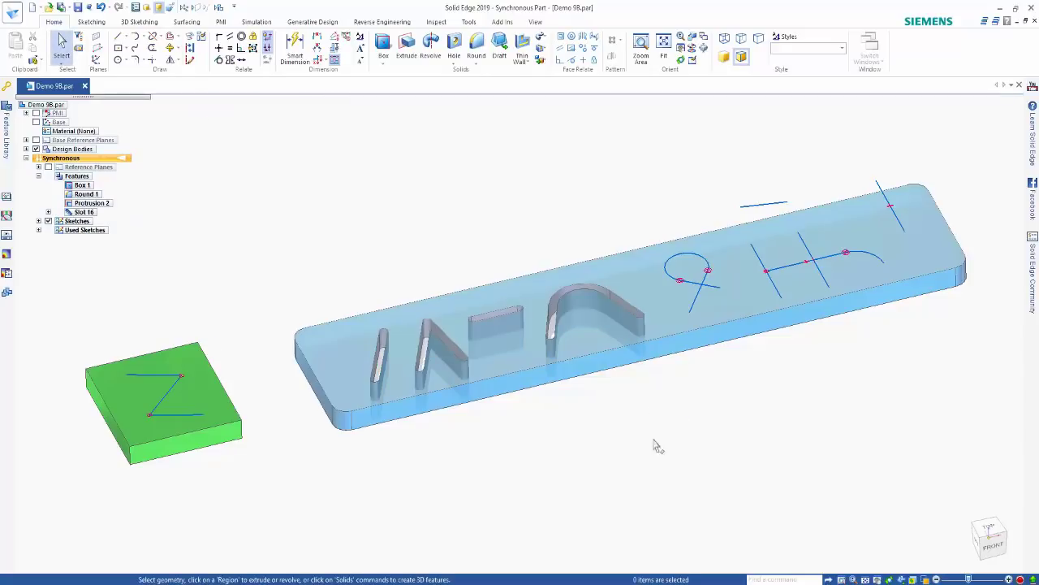
Move the short straight slot slightly along the plate toward the arch-shaped slot.
scroll(510, 360, "up", 3)
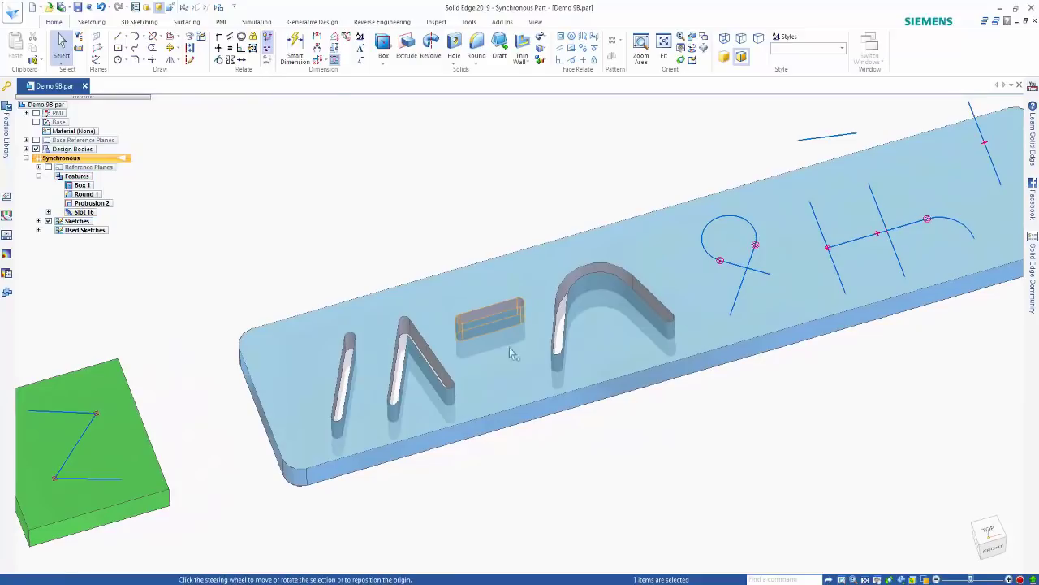
left_click(491, 317)
left_click(483, 290)
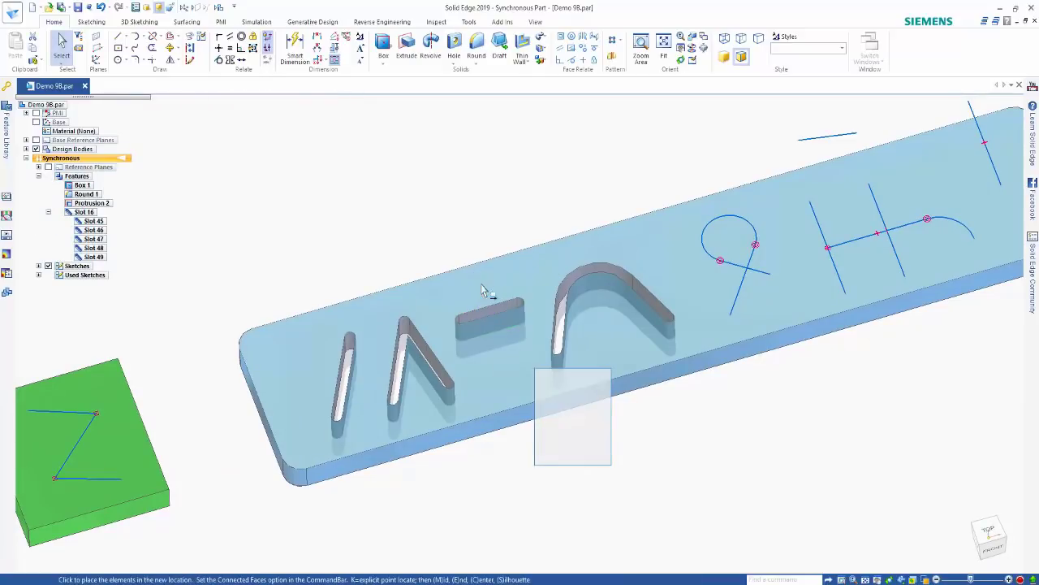
left_click(496, 324)
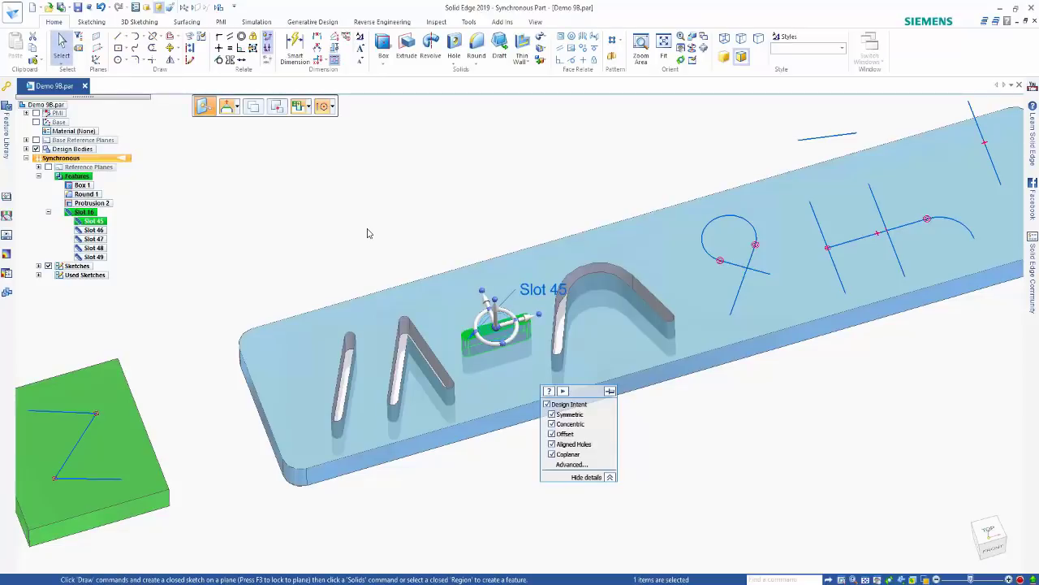
key("Escape")
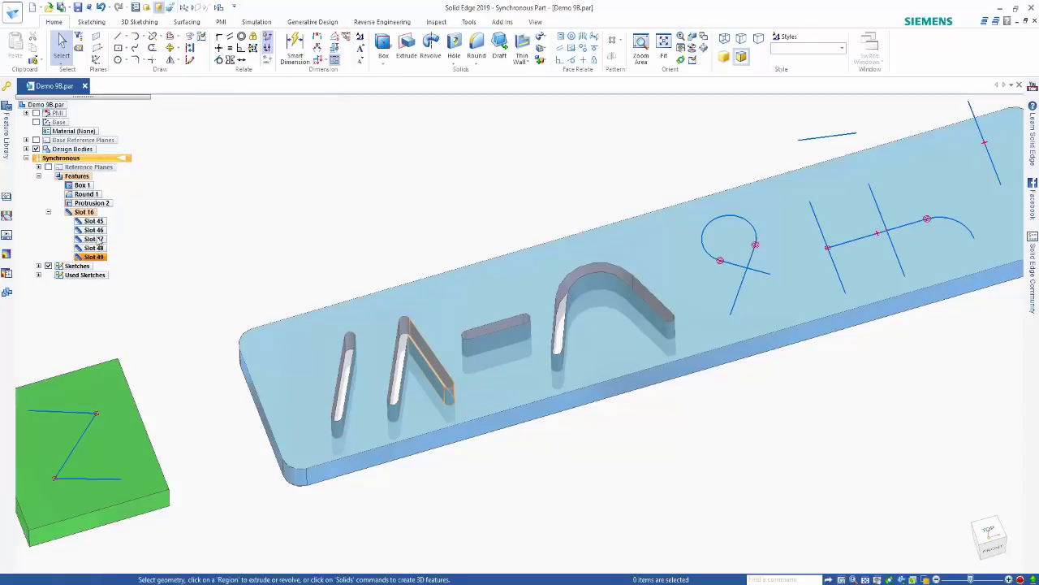
Separate Slot 45 from the multi-slot feature Slot 16.
left_click(94, 221)
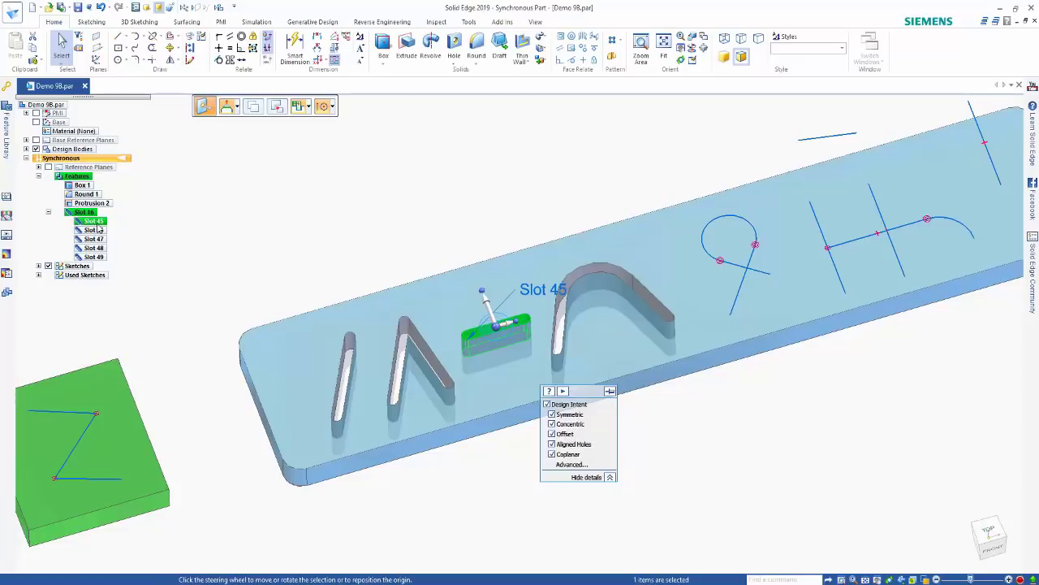
right_click(98, 231)
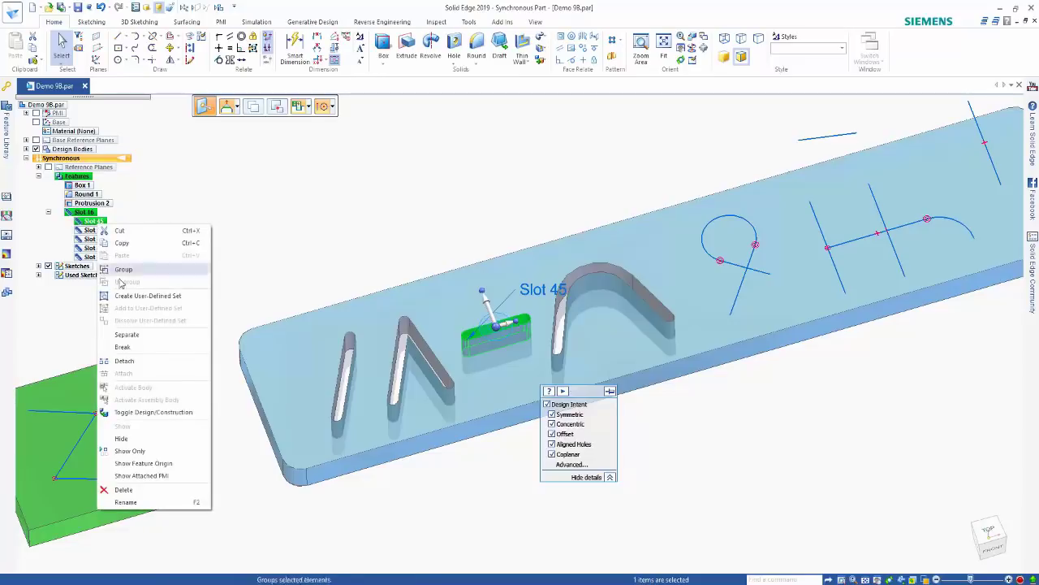
left_click(149, 342)
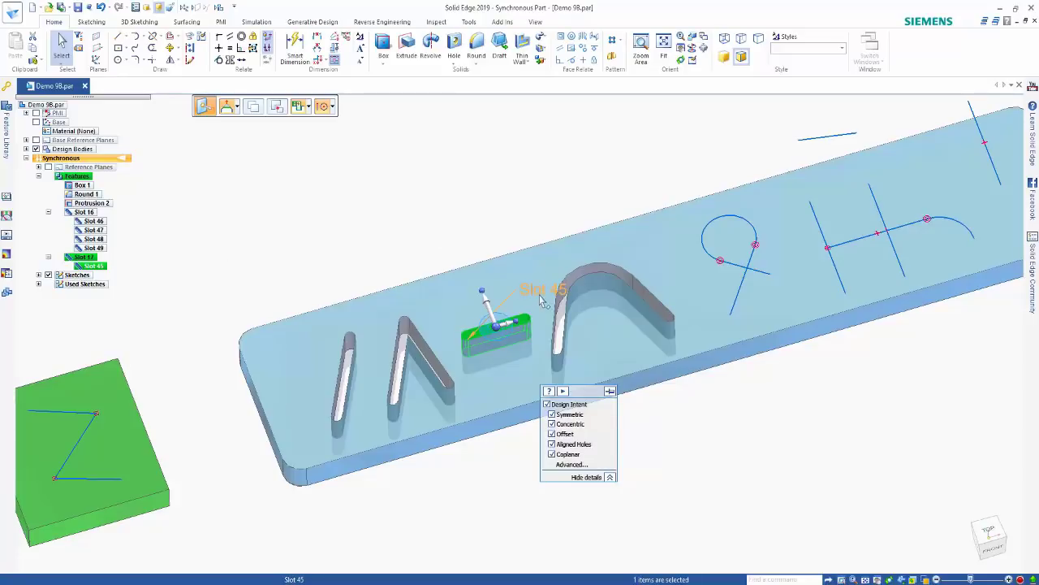
Edit the profile of the separated short slot, set its line length to 25 mm, and finish the edit.
left_click(405, 215)
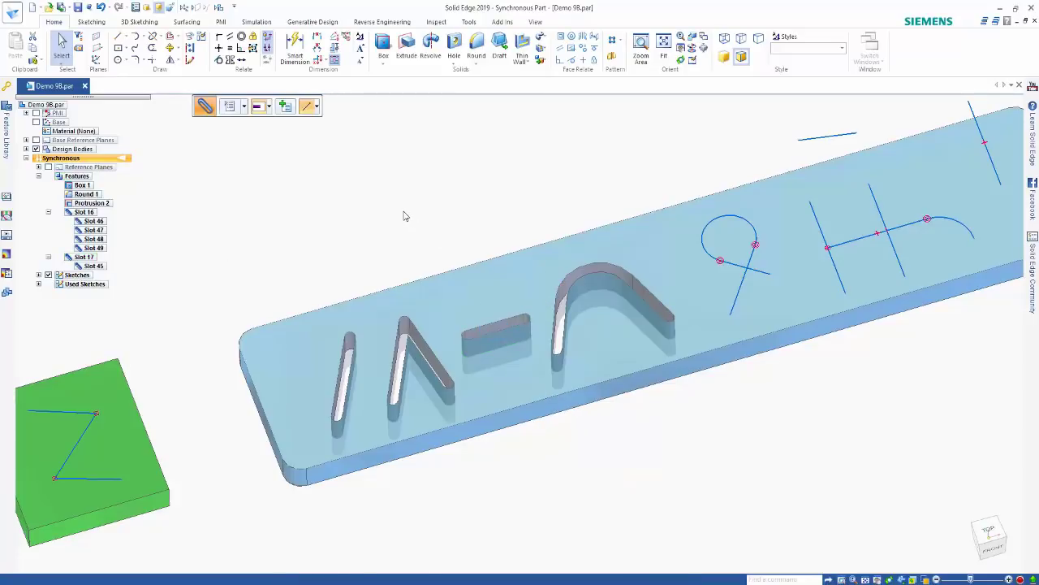
left_click(540, 293)
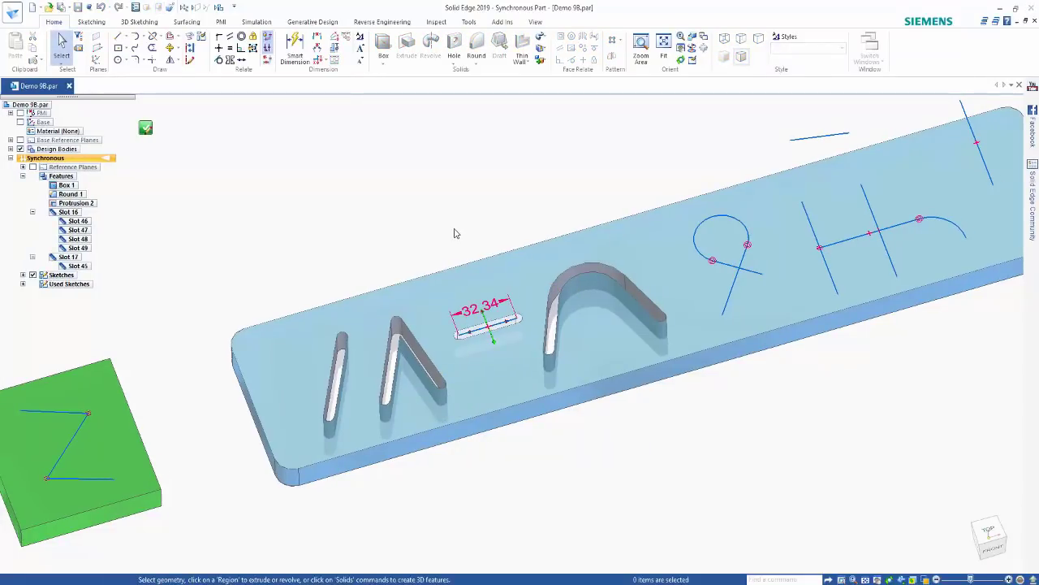
left_click(483, 311)
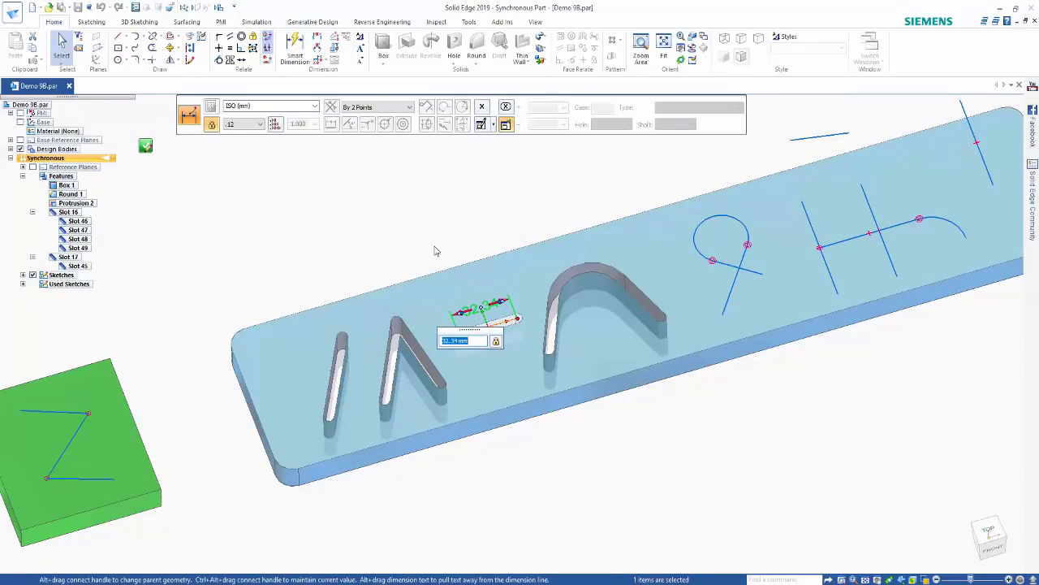
type("25")
key("Return")
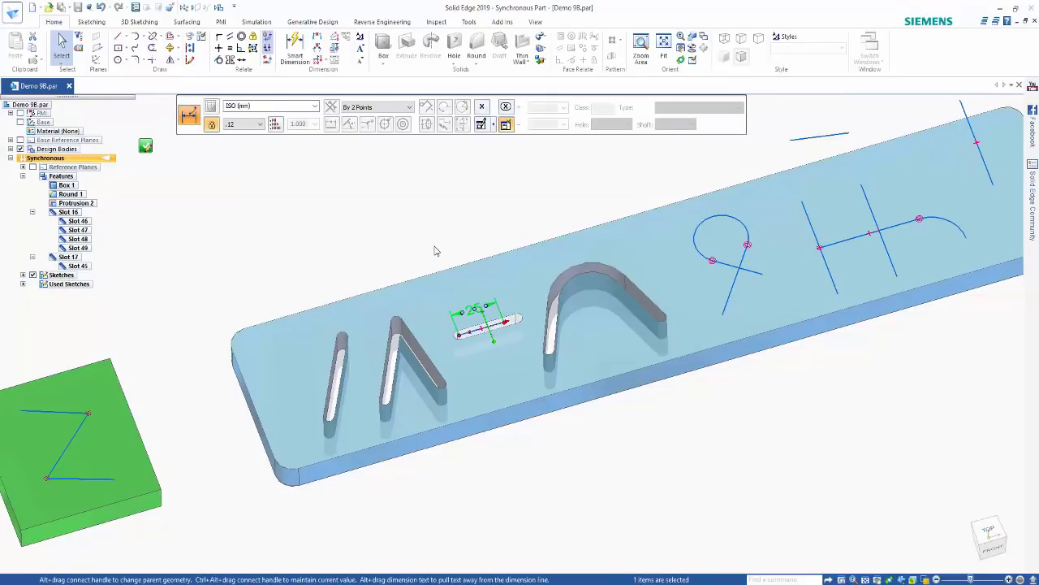
left_click(429, 237)
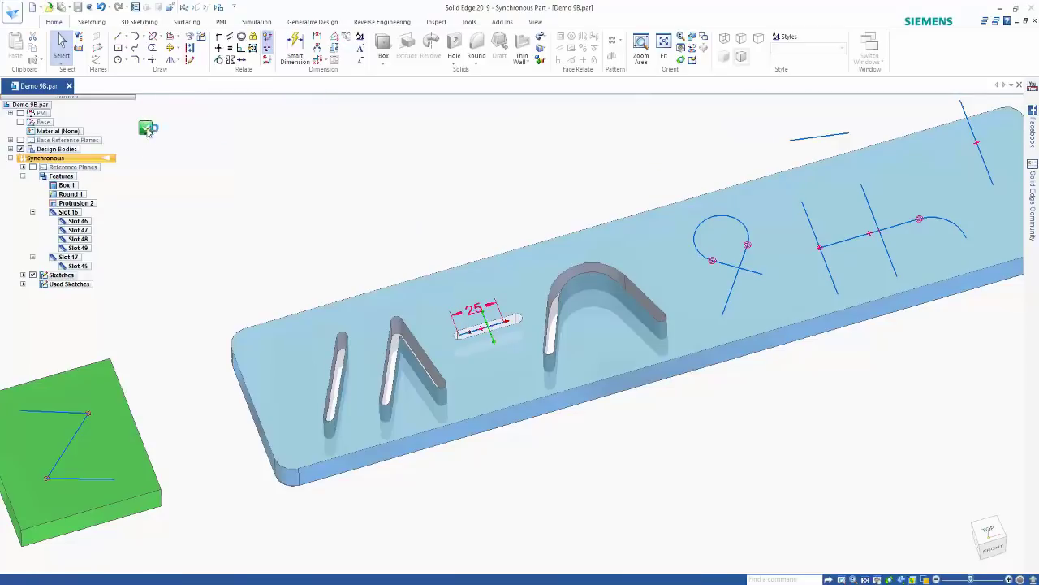
left_click(341, 207)
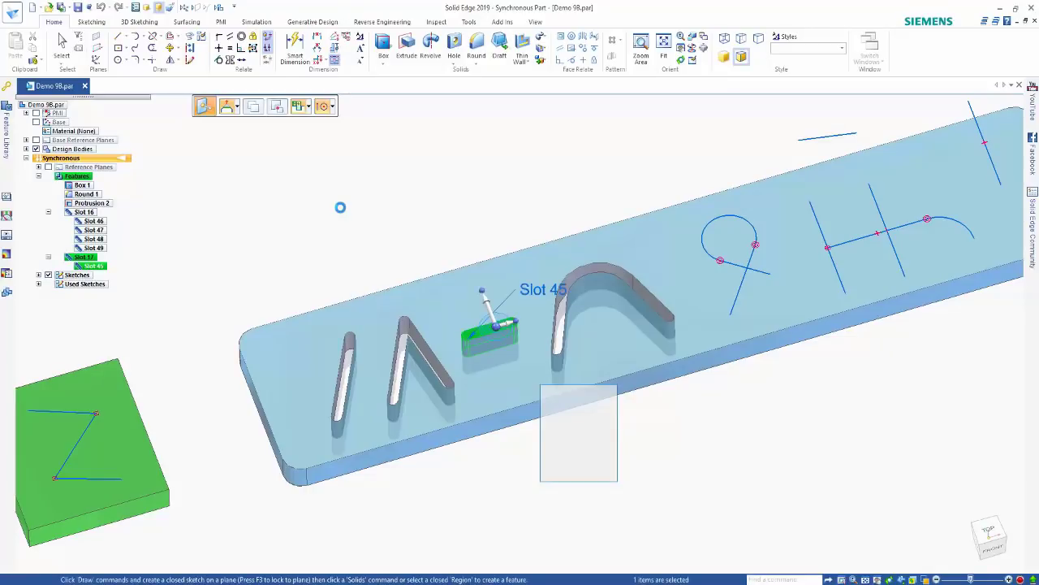
left_click(334, 188)
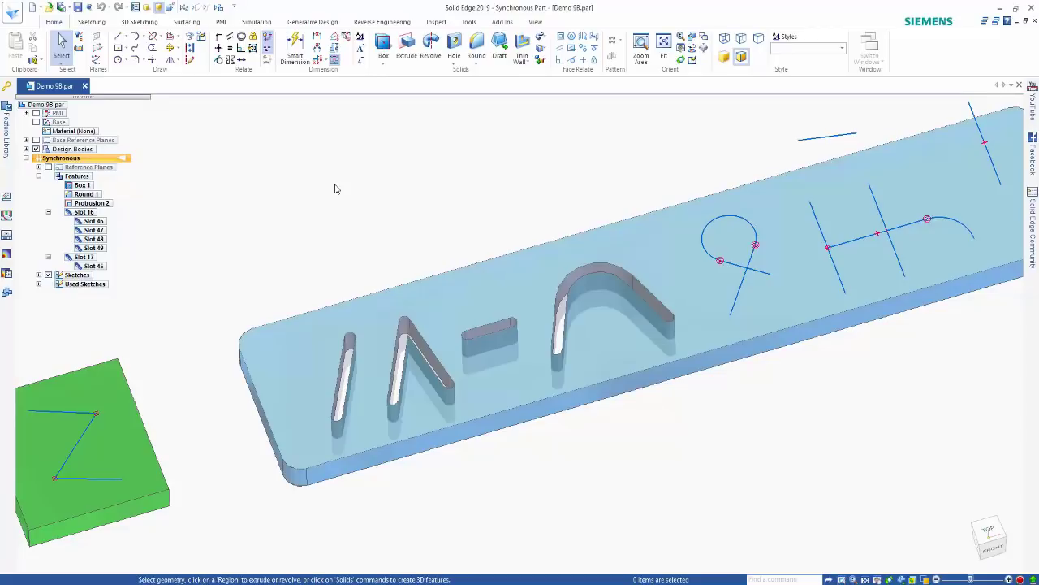
Edit the separated slot feature to add slots along the loop-shaped sketch, including its short crossing line.
scroll(335, 188, "down", 3)
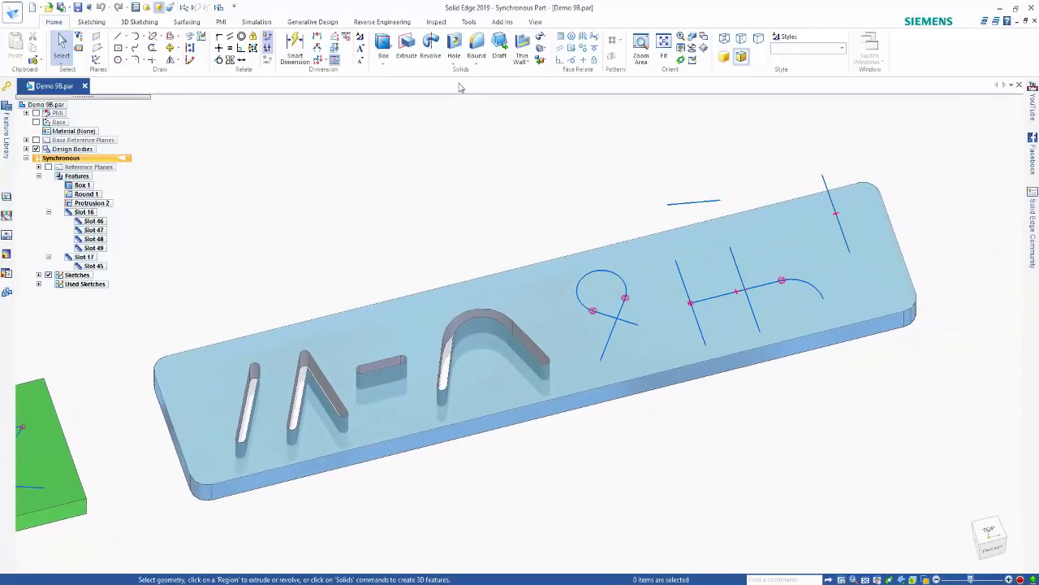
left_click(96, 266)
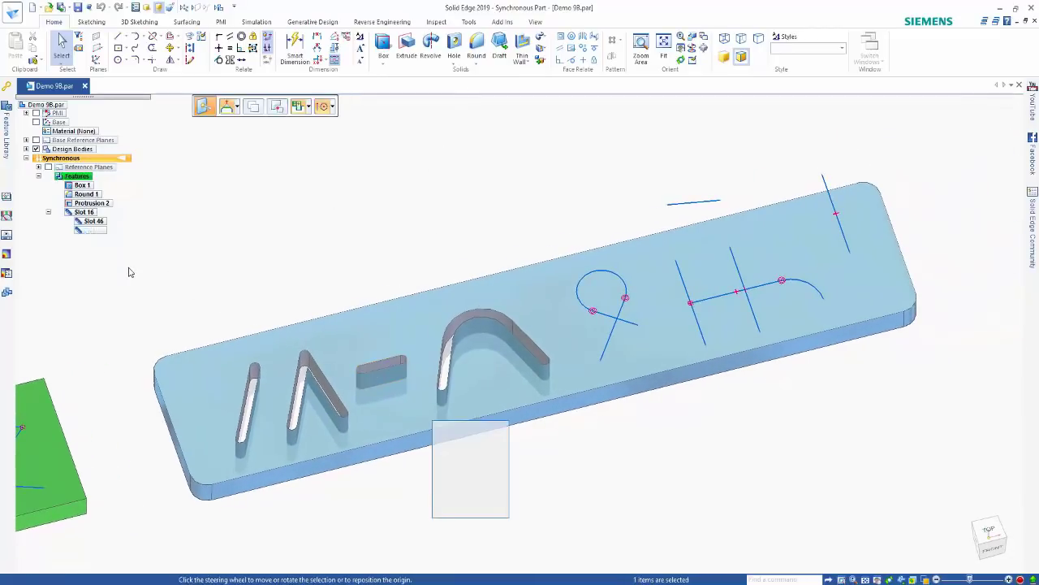
left_click(367, 333)
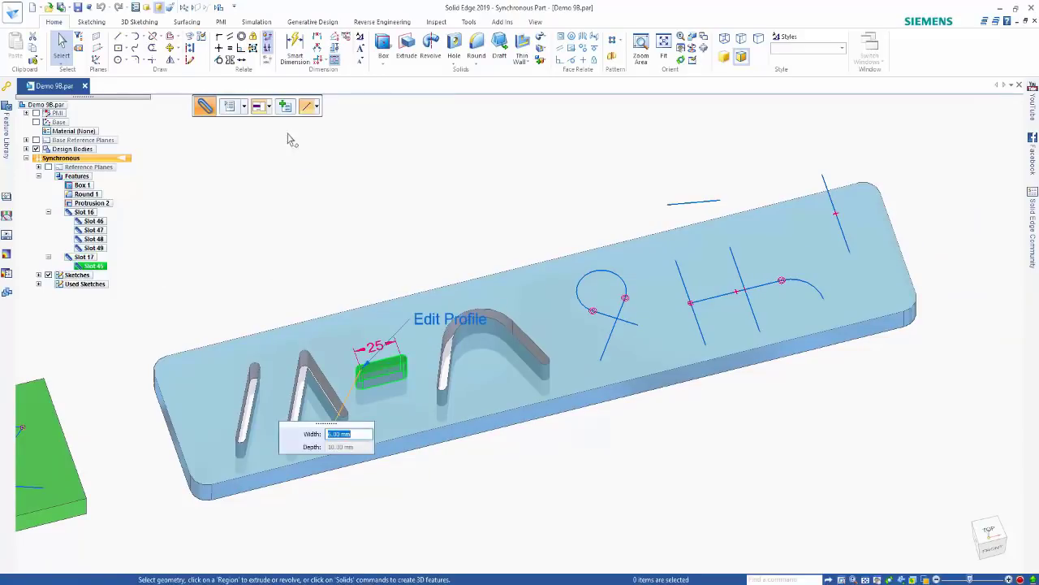
left_click(286, 106)
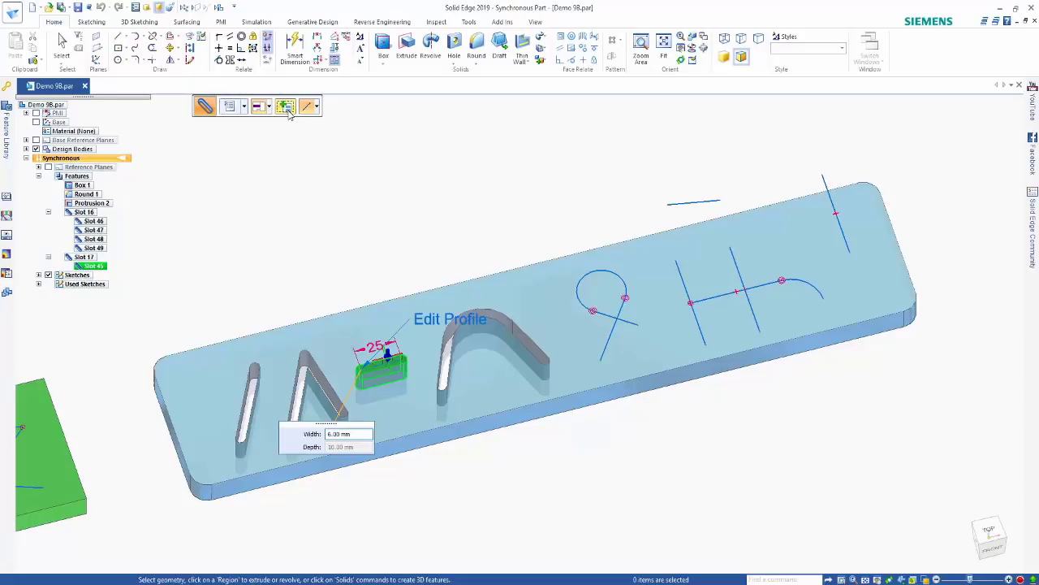
left_click(610, 344)
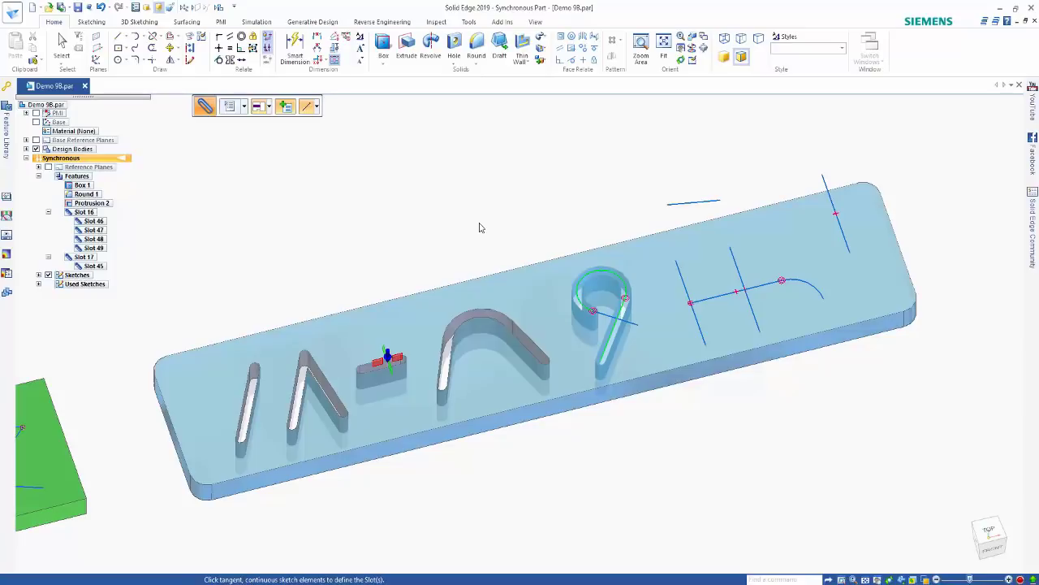
left_click(607, 316)
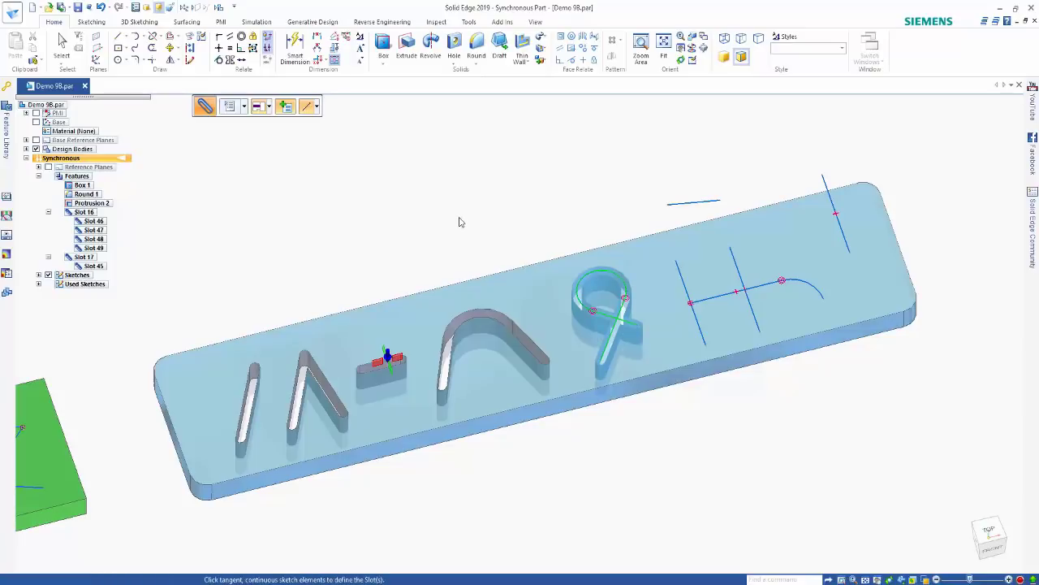
Add slots along the two parallel lines and the line-and-arc chain that crosses them.
left_click(684, 281)
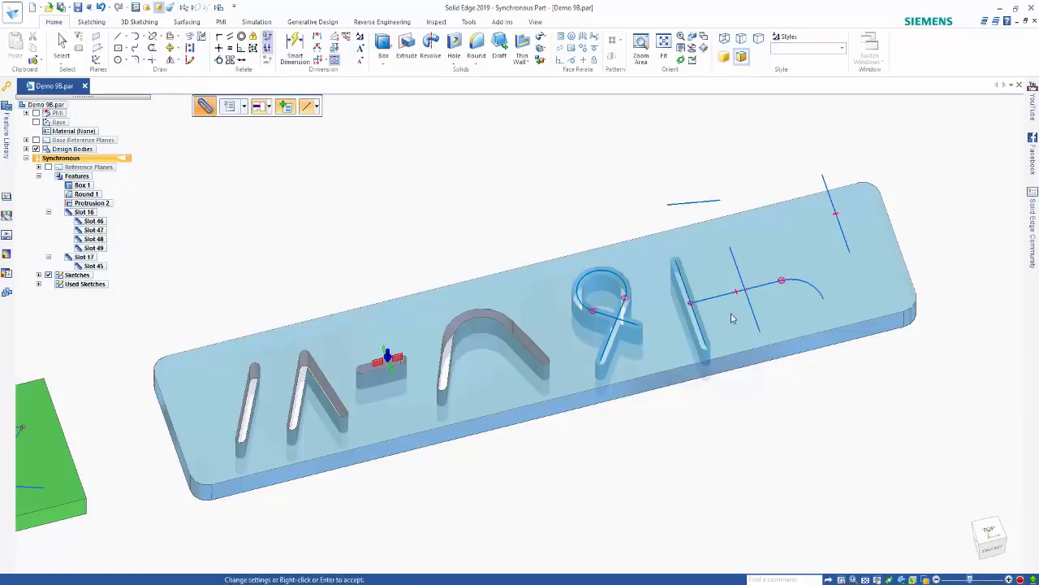
left_click(725, 307)
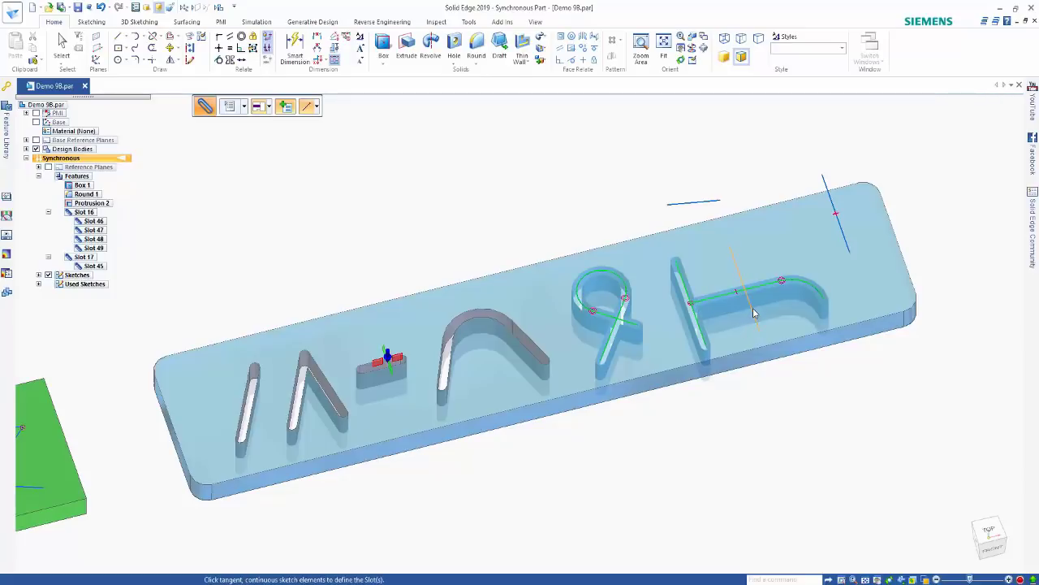
left_click(754, 307)
right_click(526, 211)
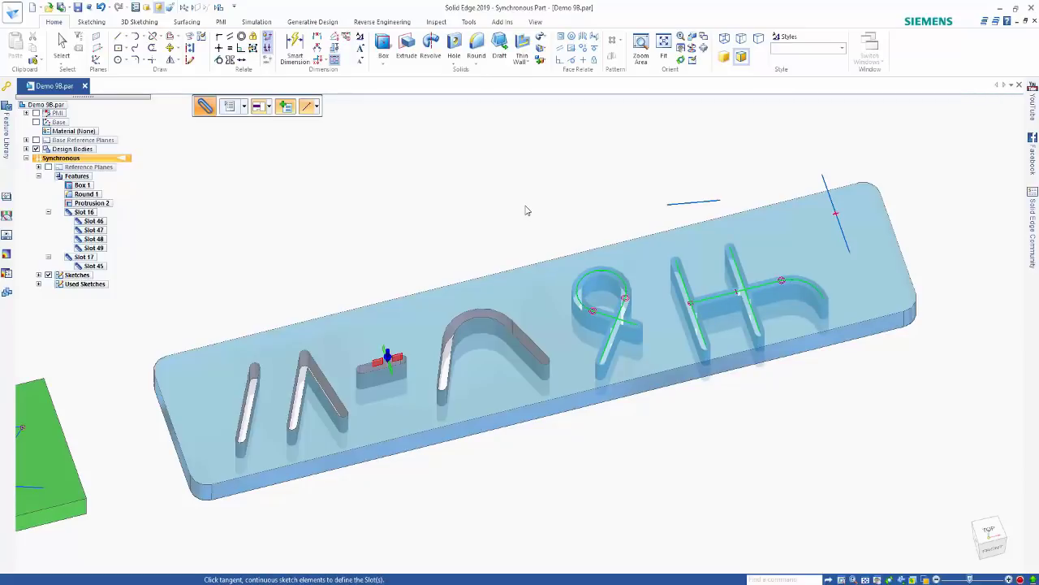
Add a slot along the line crossing the plate's far edge, and try the line outside the plate before deselecting it and accepting.
left_click(838, 260)
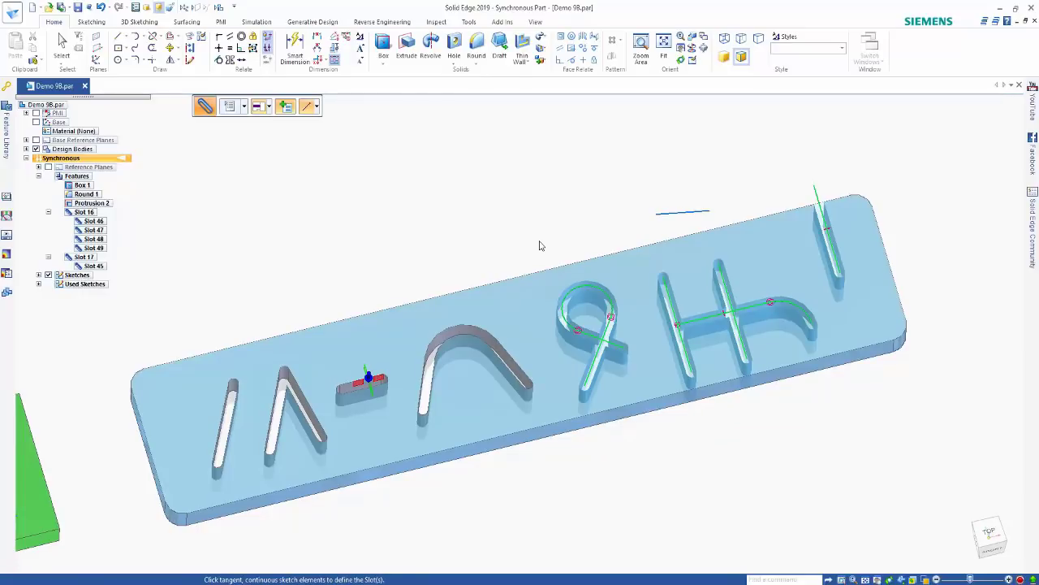
left_click(678, 213)
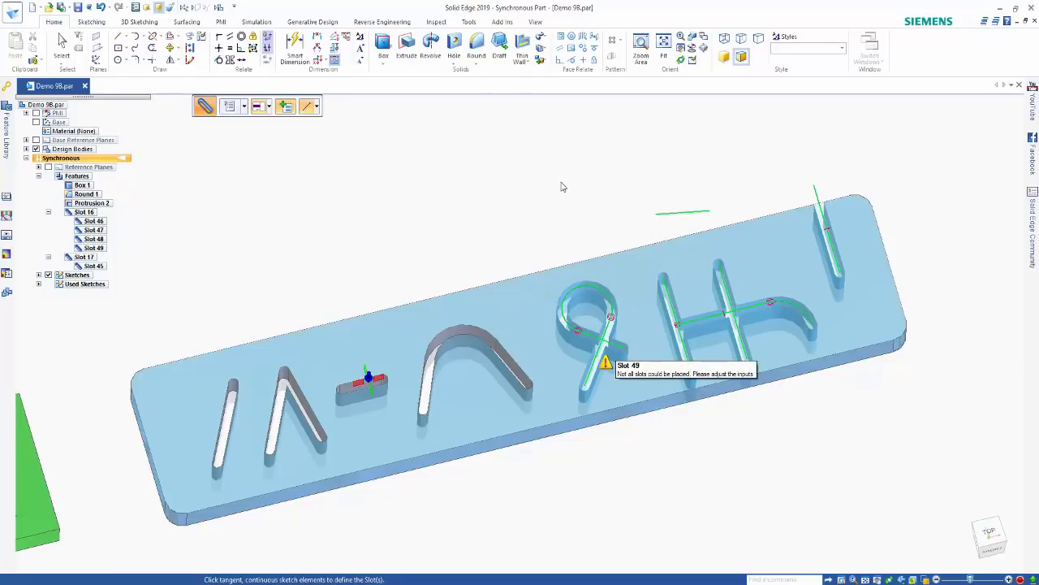
left_click(686, 214)
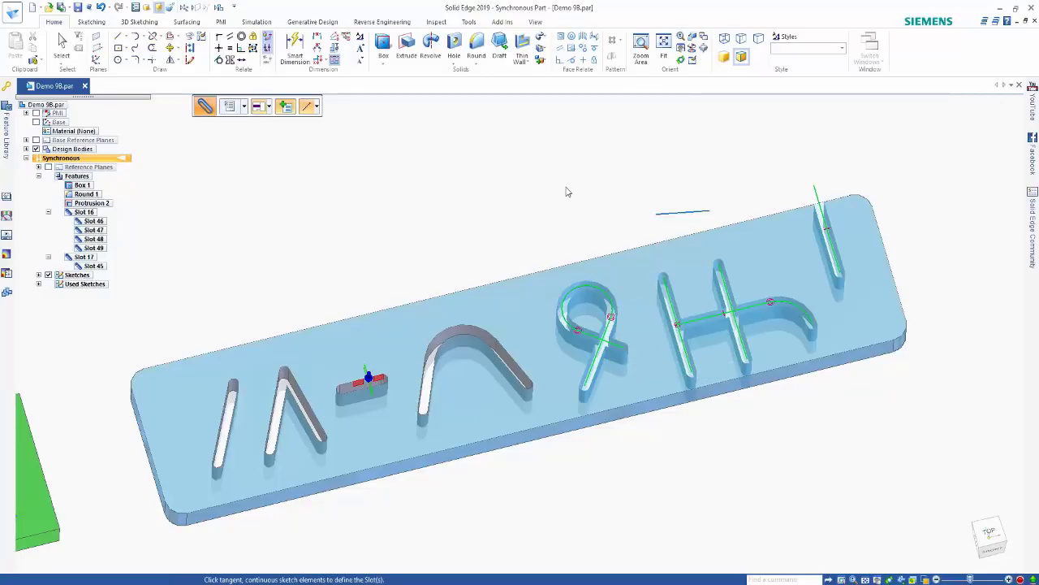
right_click(541, 191)
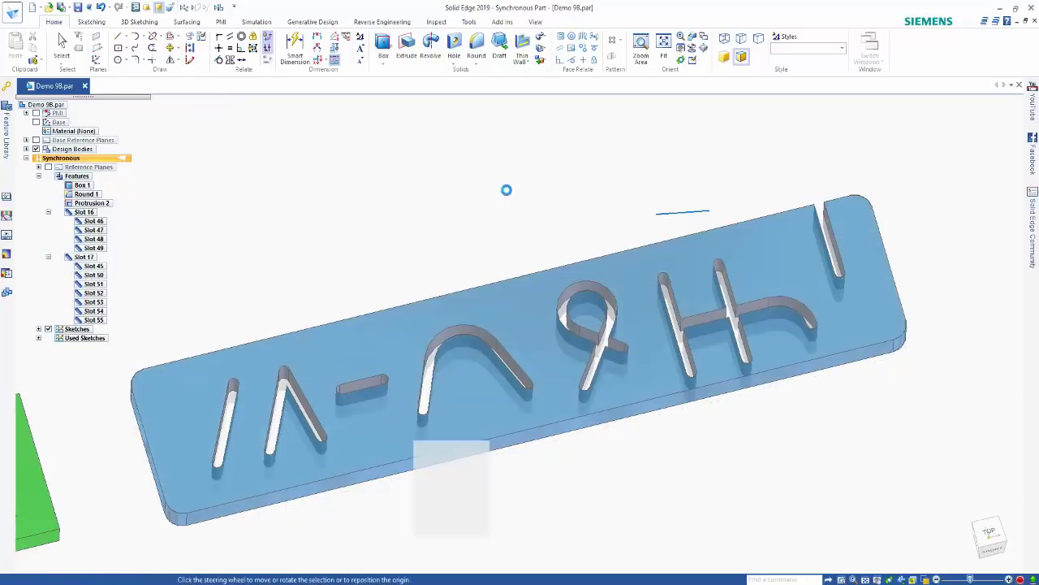
key("Escape")
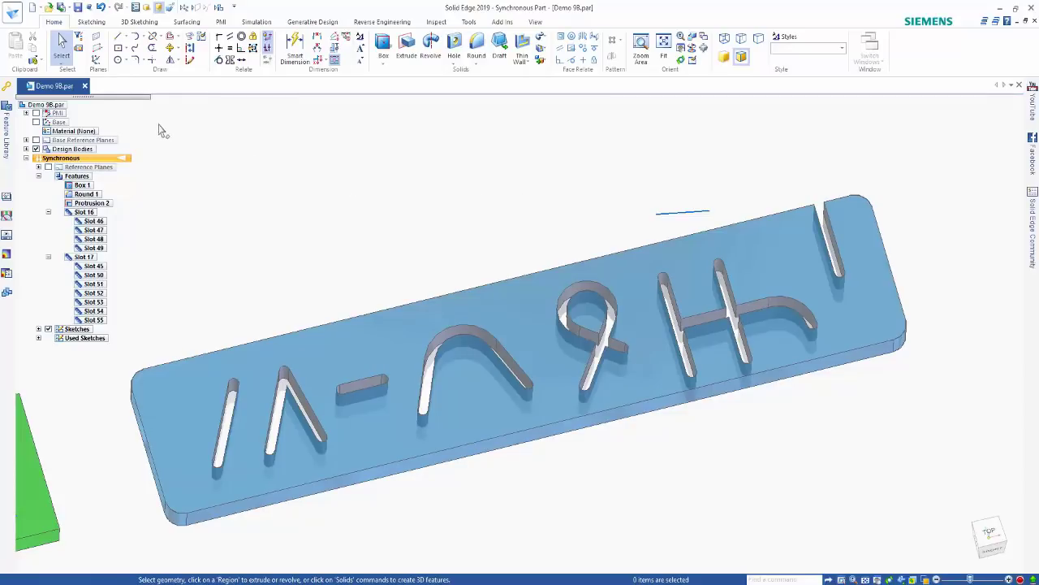
Switch to ordered modeling and cut a slot along the Z-shaped three-line sketch on the green block, using Select from Sketch.
right_click(270, 161)
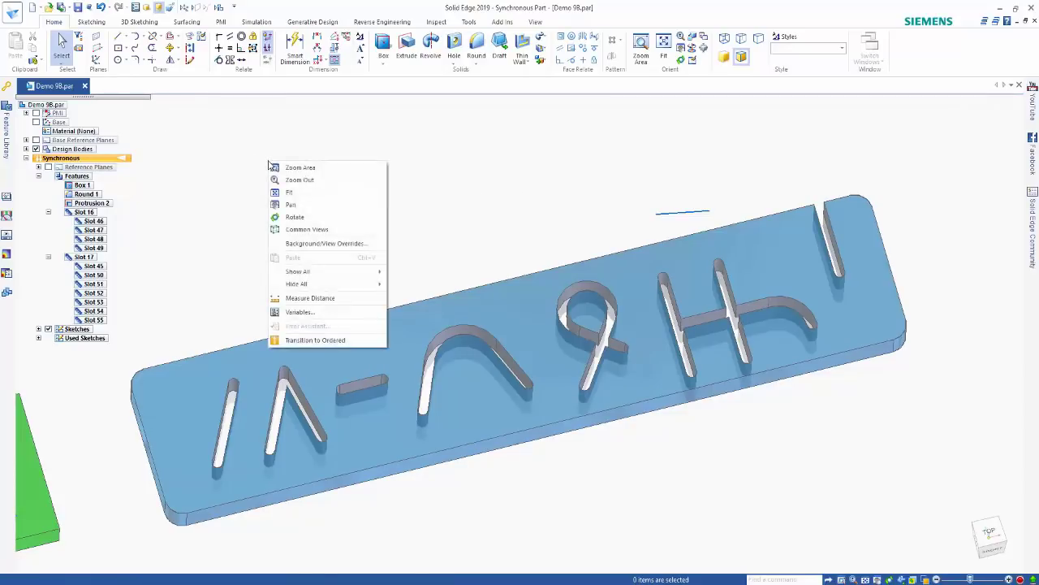
left_click(323, 341)
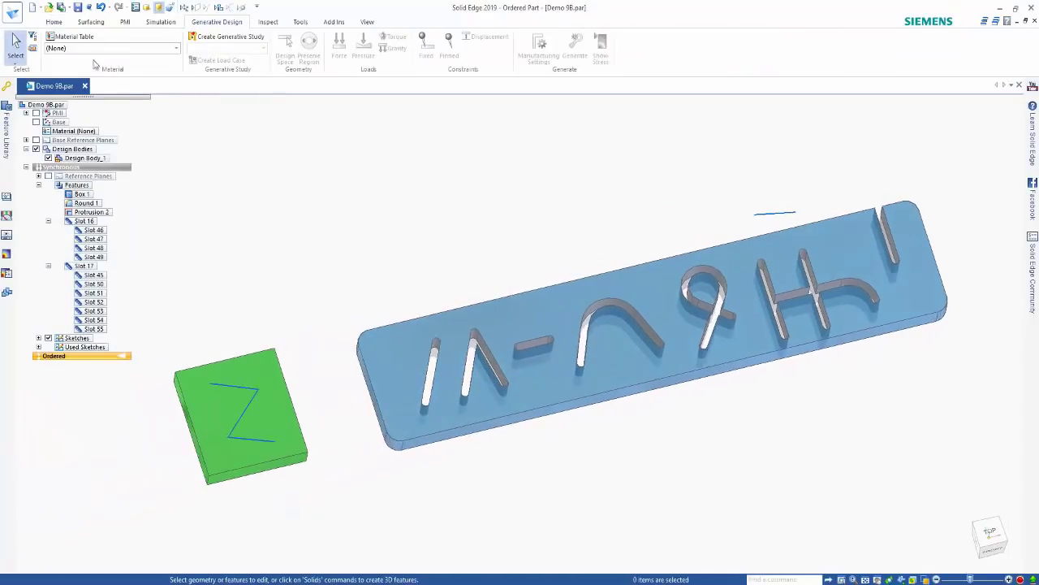
left_click(318, 63)
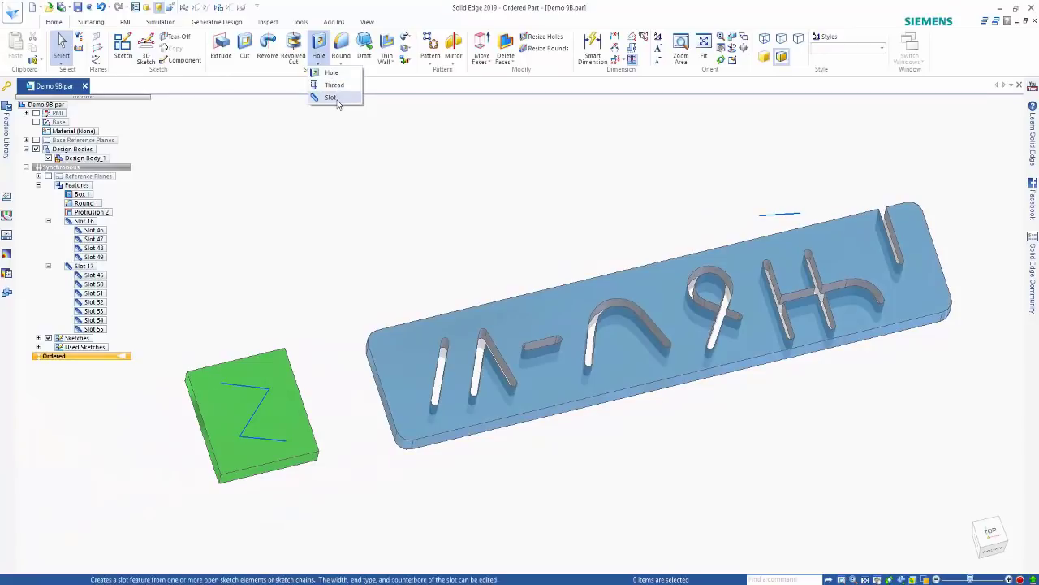
left_click(331, 98)
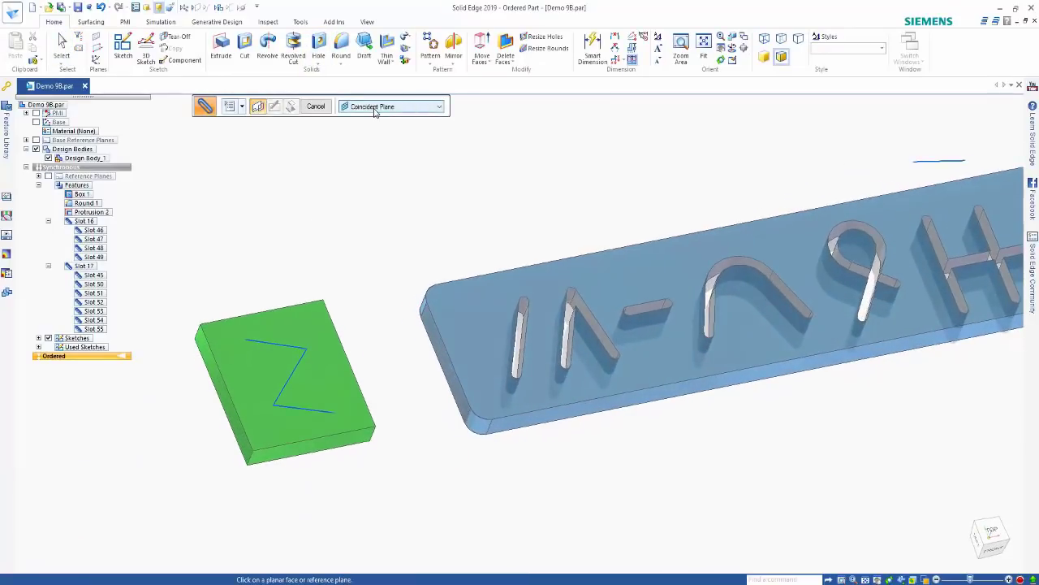
left_click(376, 108)
left_click(387, 121)
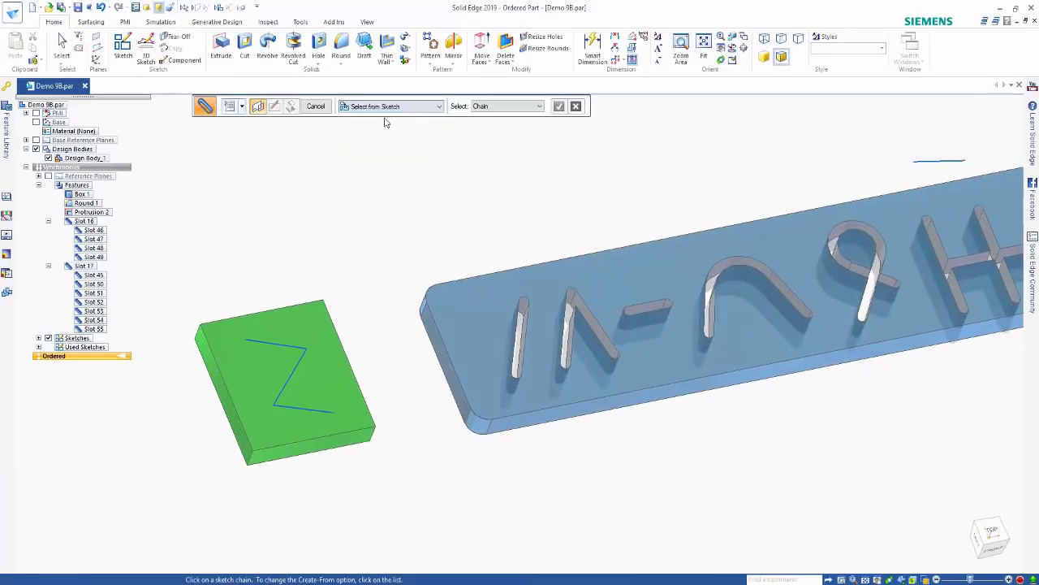
left_click(286, 345)
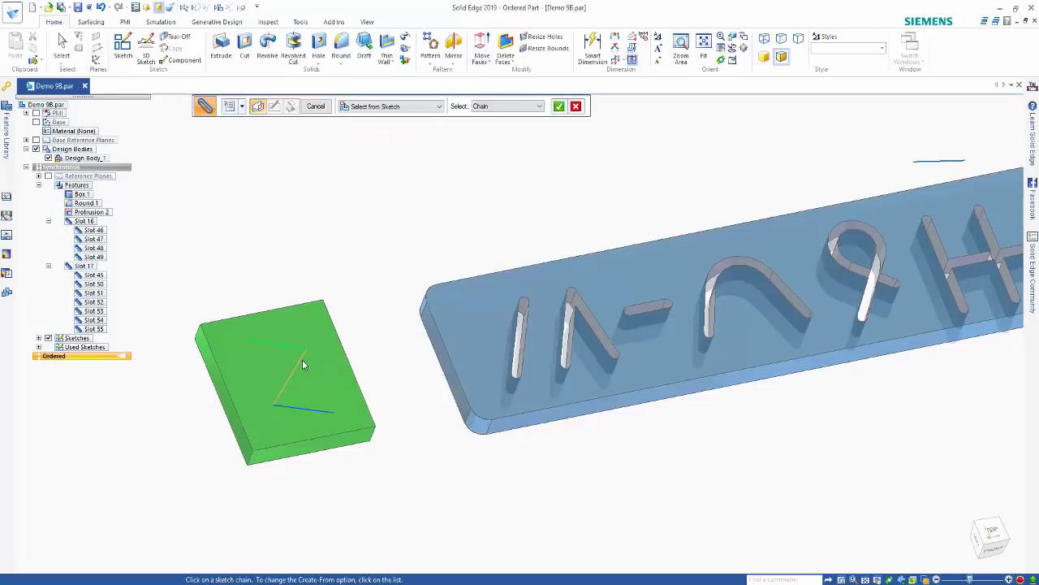
left_click(315, 409)
right_click(388, 267)
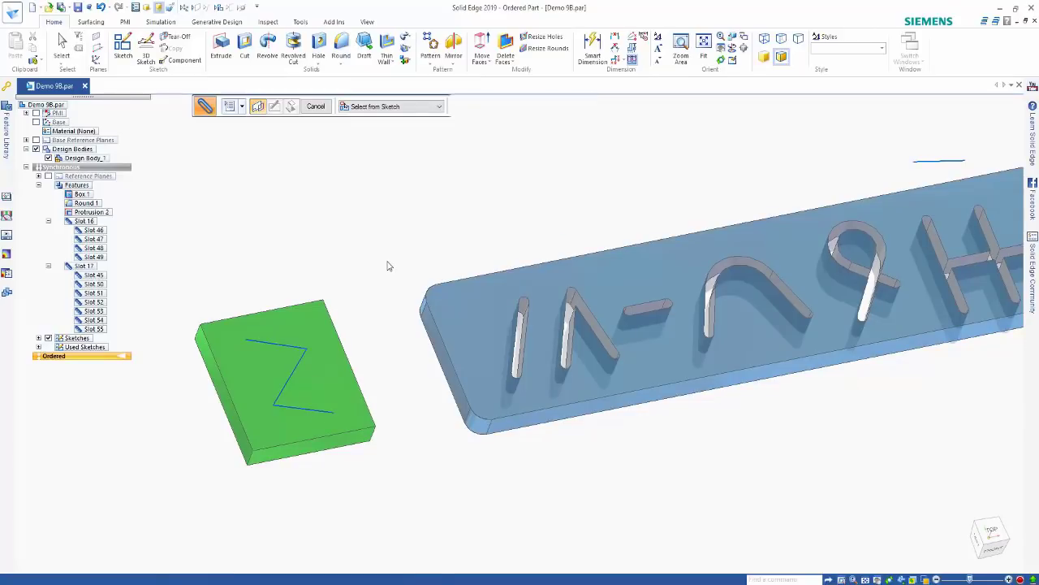
left_click(216, 408)
right_click(321, 209)
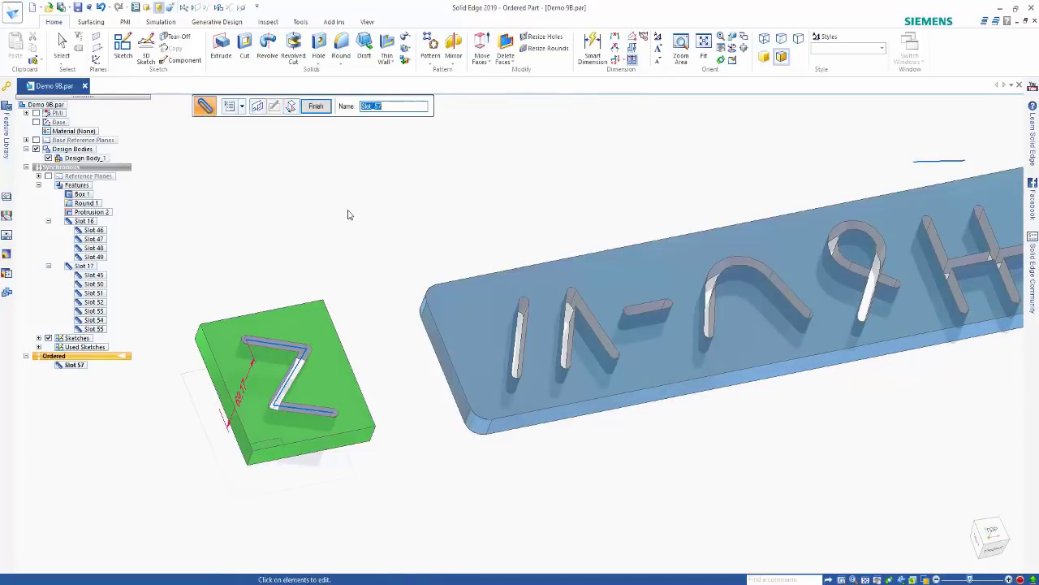
left_click(316, 106)
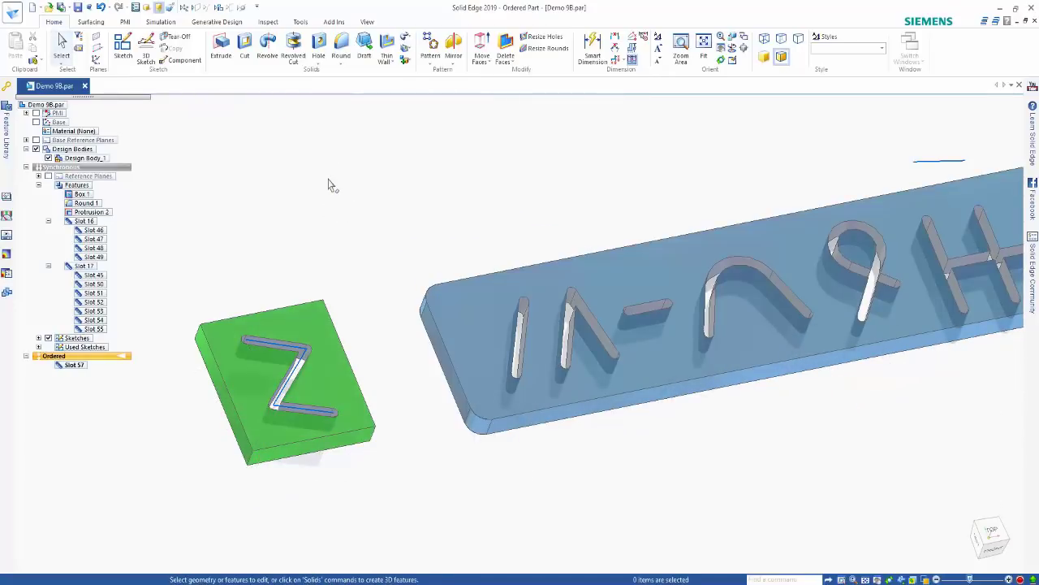
Examine the source profile of the Z-shaped ordered slot, selecting and deselecting its upper line.
left_click(76, 366)
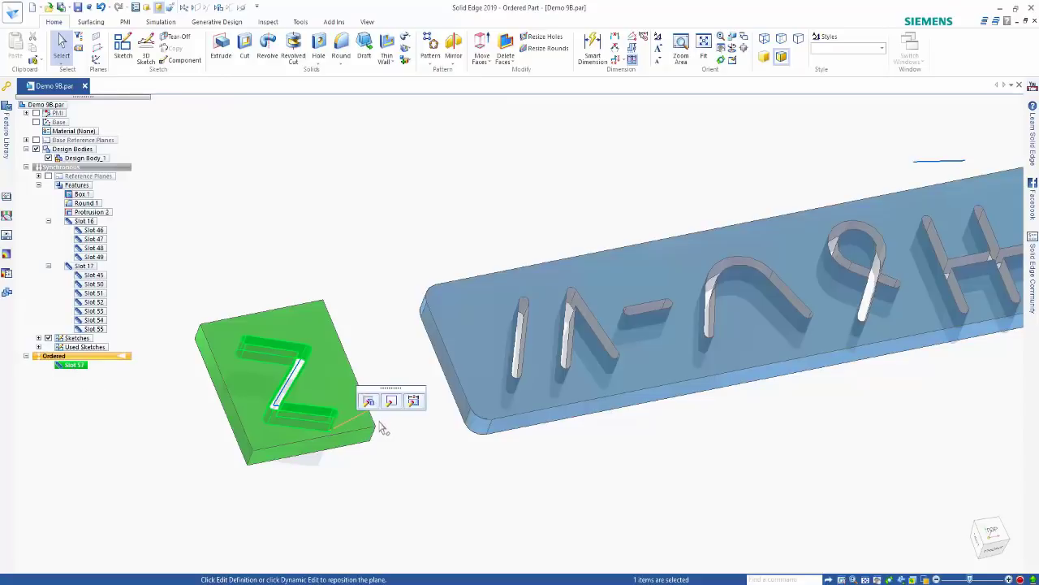
left_click(395, 400)
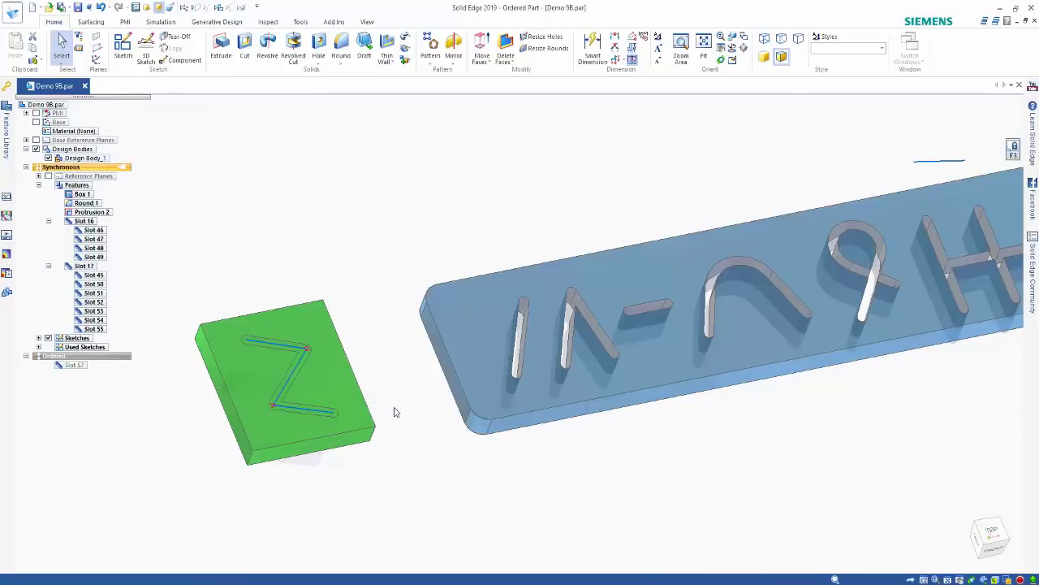
left_click(267, 342)
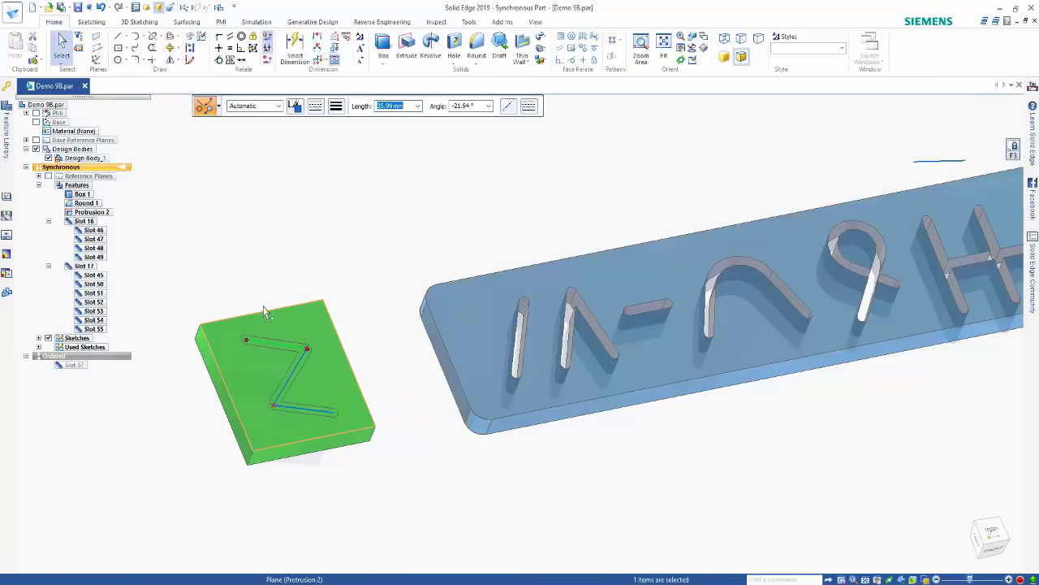
left_click(341, 209)
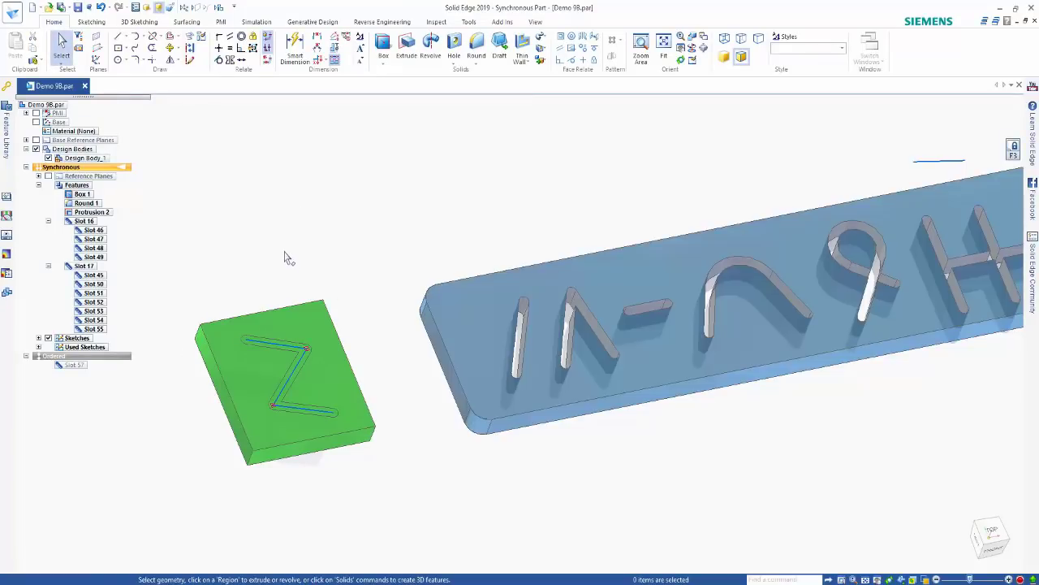
left_click(96, 363)
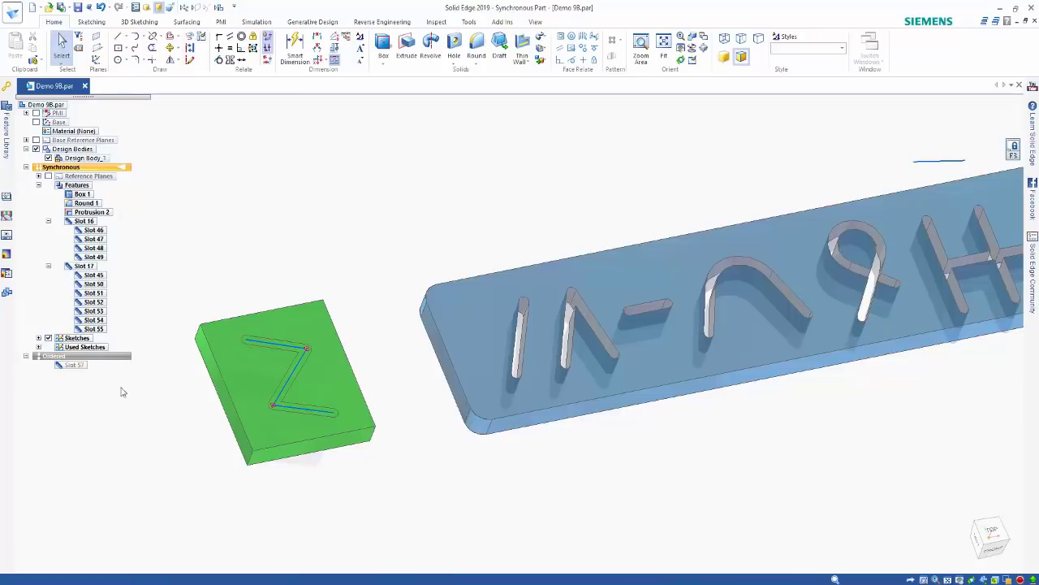
Delete the Z-shaped ordered slot and cut a slot along only the upper line of the green block's sketch.
left_click(78, 367)
key("Delete")
left_click(318, 64)
left_click(327, 100)
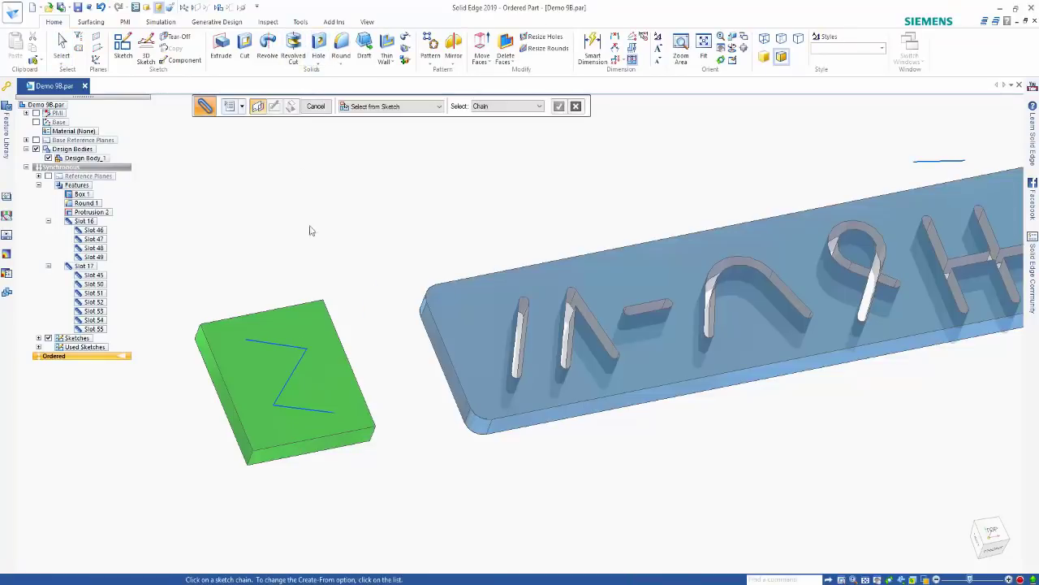
left_click(270, 347)
right_click(233, 320)
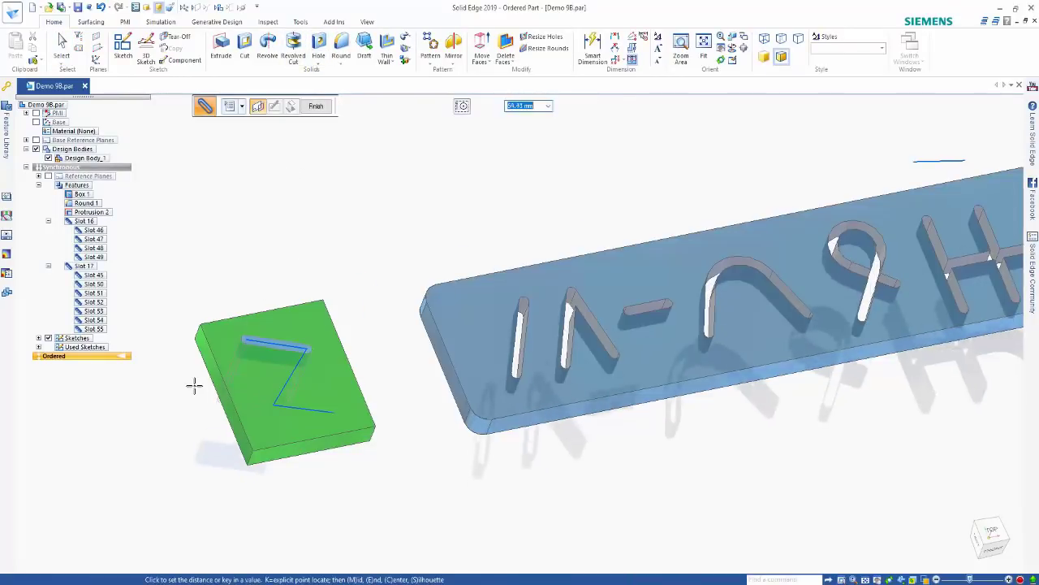
left_click(198, 381)
key("Return")
Cut a separate ordered slot along the diagonal middle line of the green block's sketch and leave the Slot command.
left_click(298, 367)
right_click(198, 417)
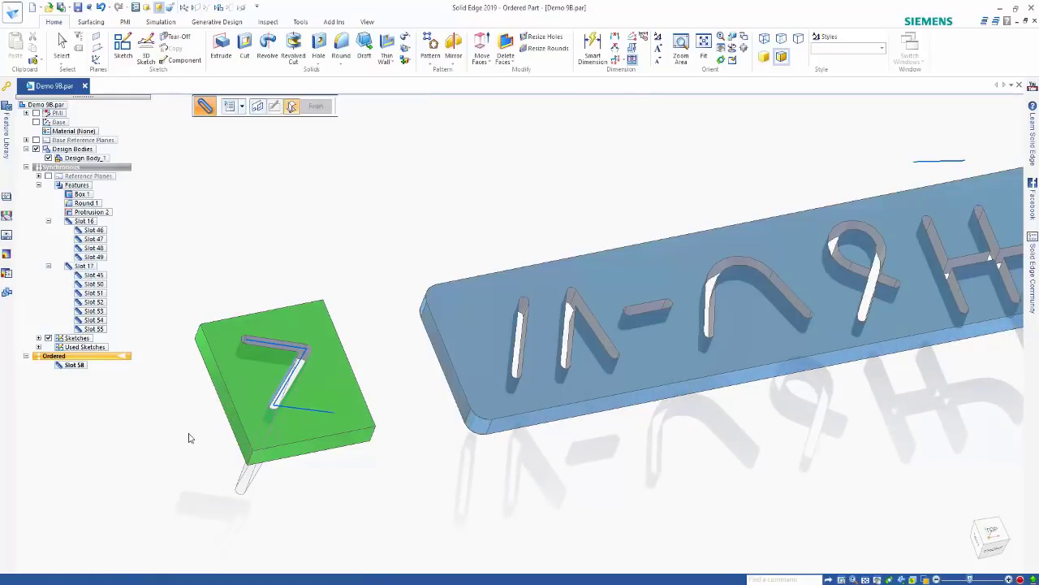
left_click(194, 382)
key("Return")
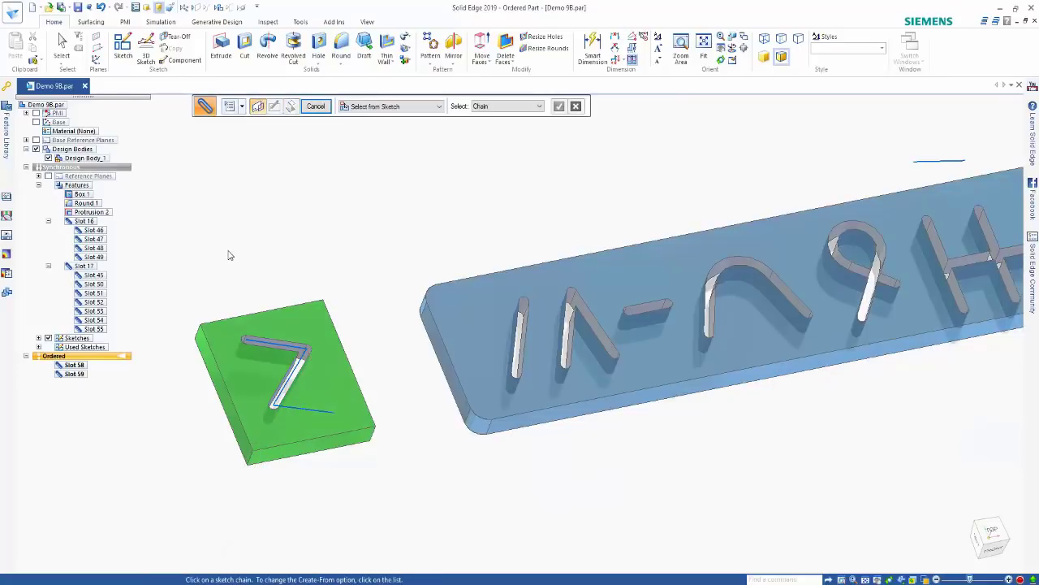
key("Escape")
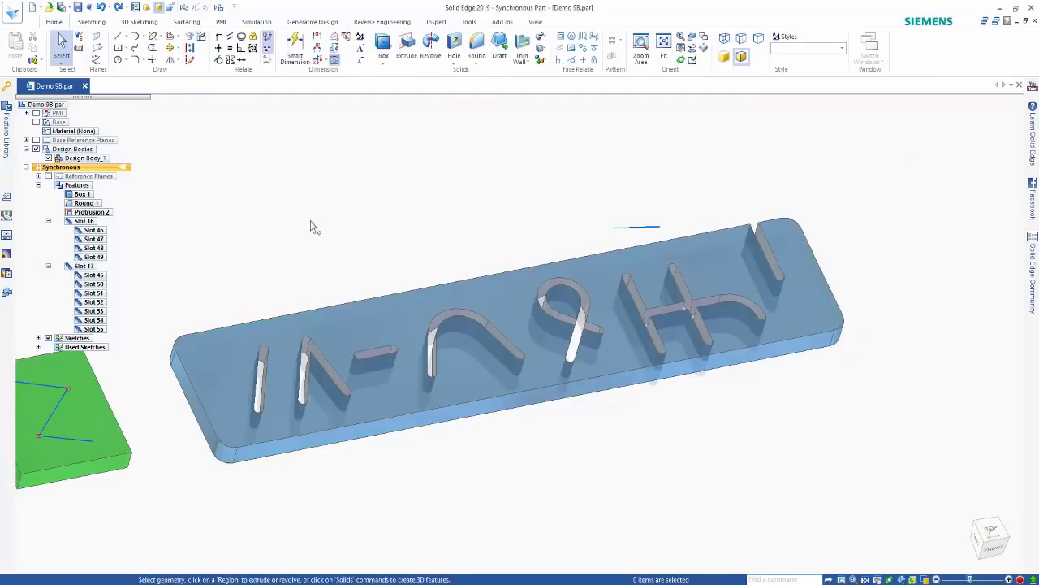
Close the Demo 9B part document.
scroll(321, 234, "up", 2)
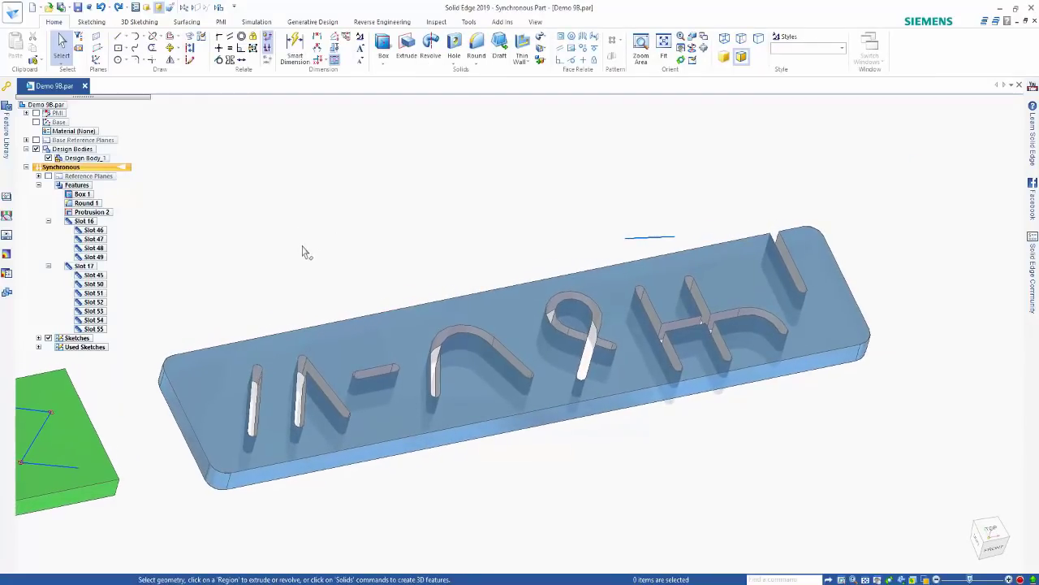
left_click(85, 86)
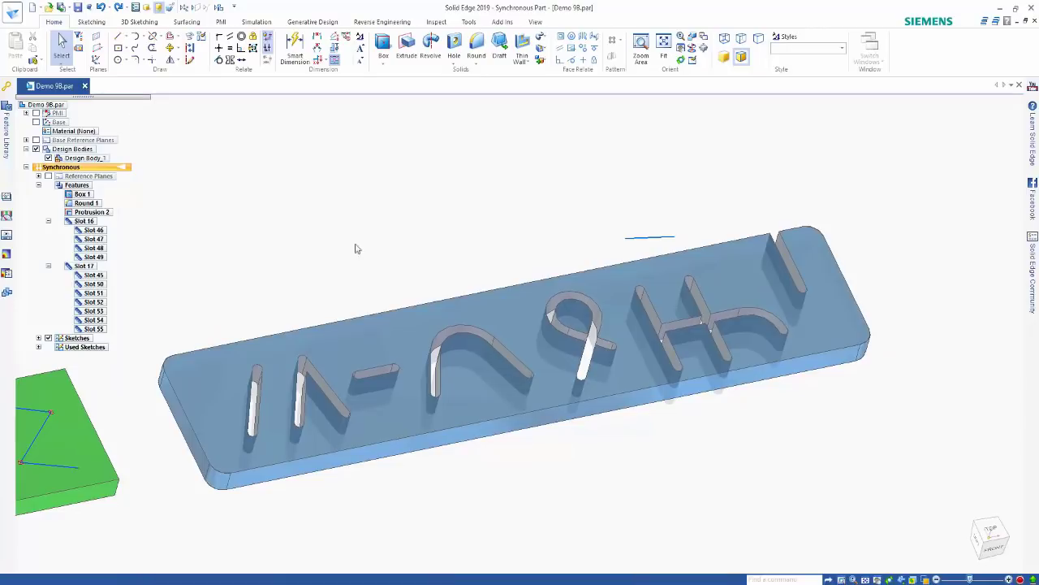
left_click(530, 347)
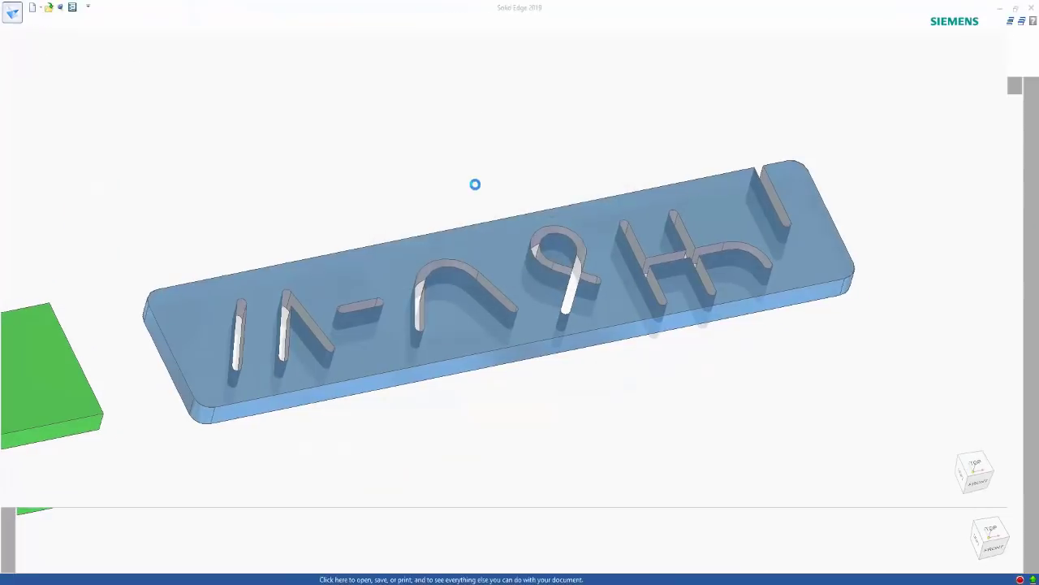
left_click(10, 18)
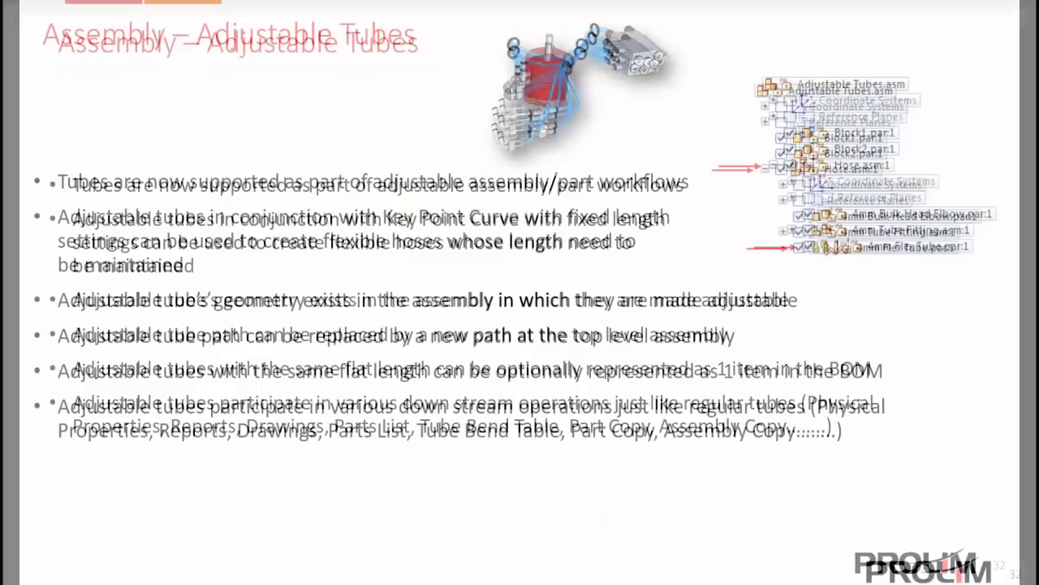